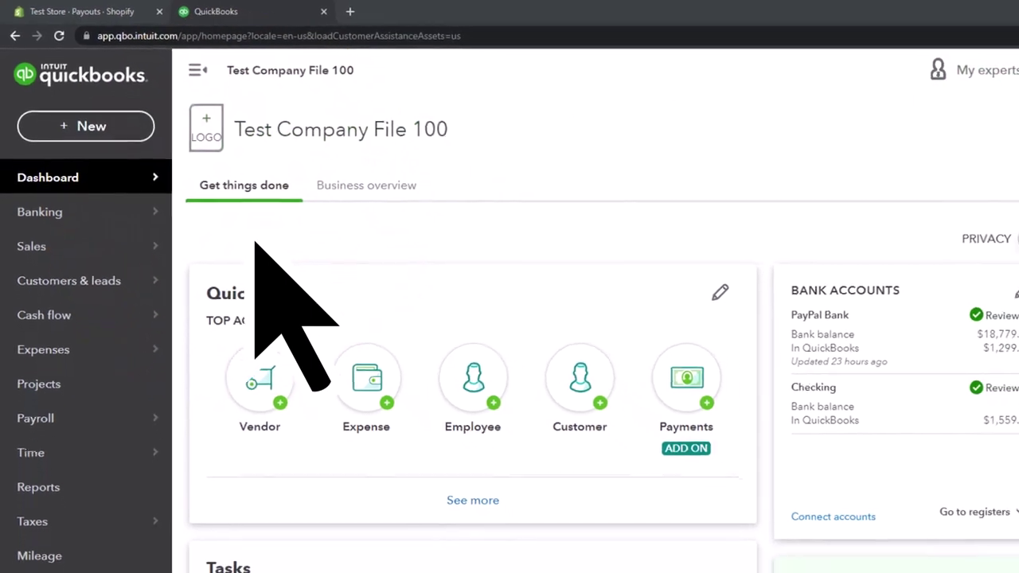
Check in the settings which QuickBooks view the company file is using
click(959, 54)
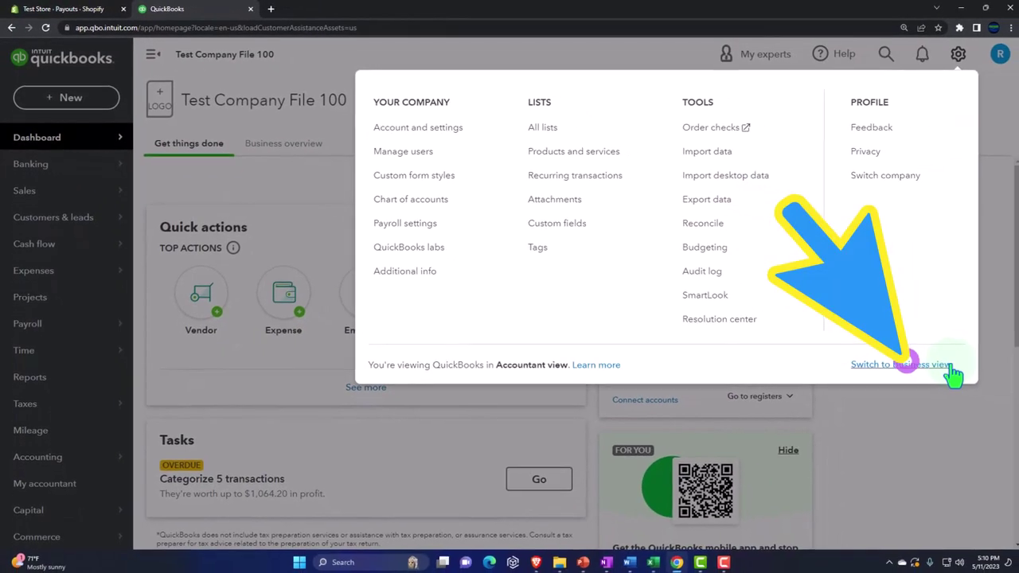
click(952, 368)
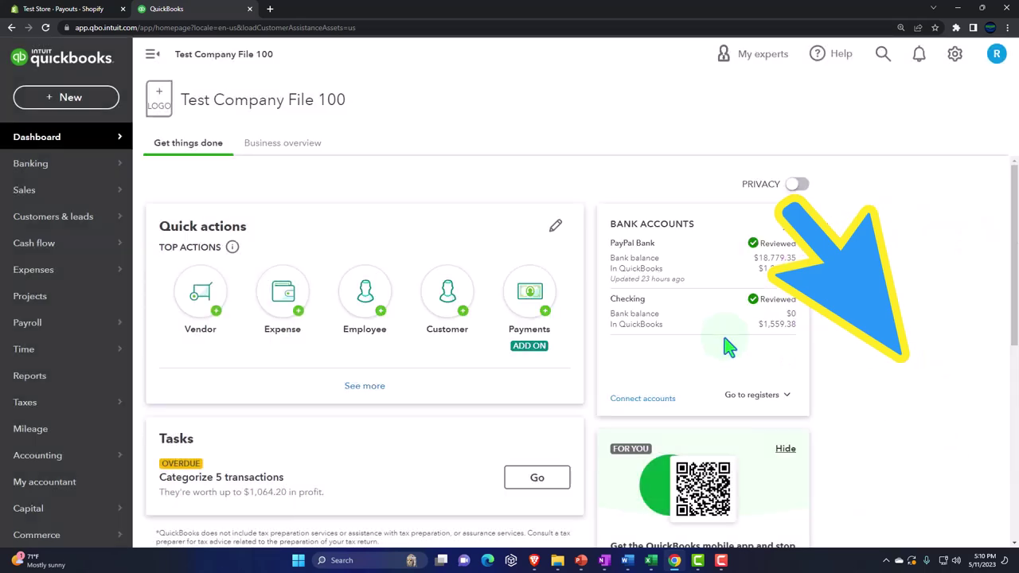
Duplicate the QuickBooks browser tab twice for the financial reports
right_click(225, 20)
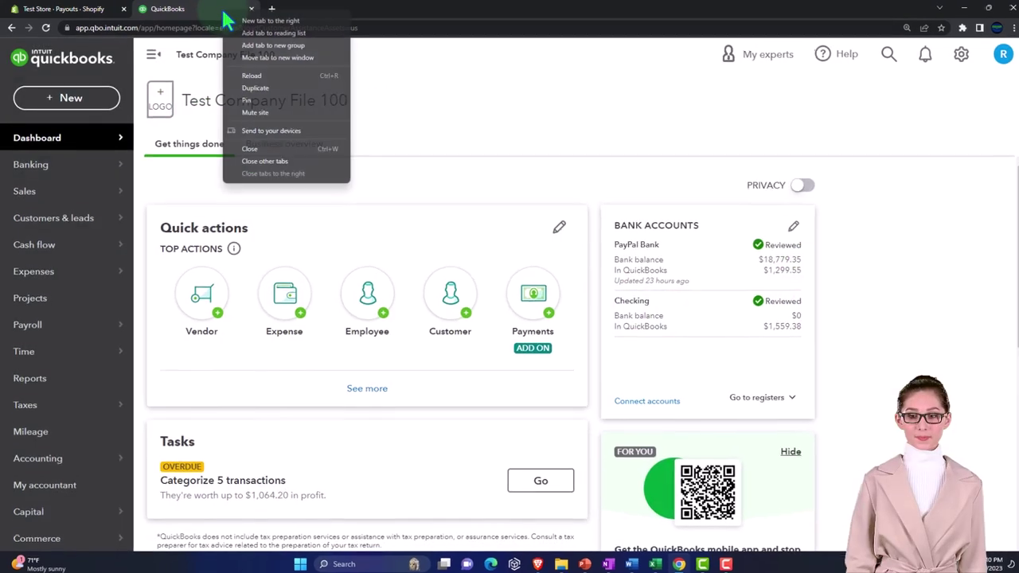
click(253, 82)
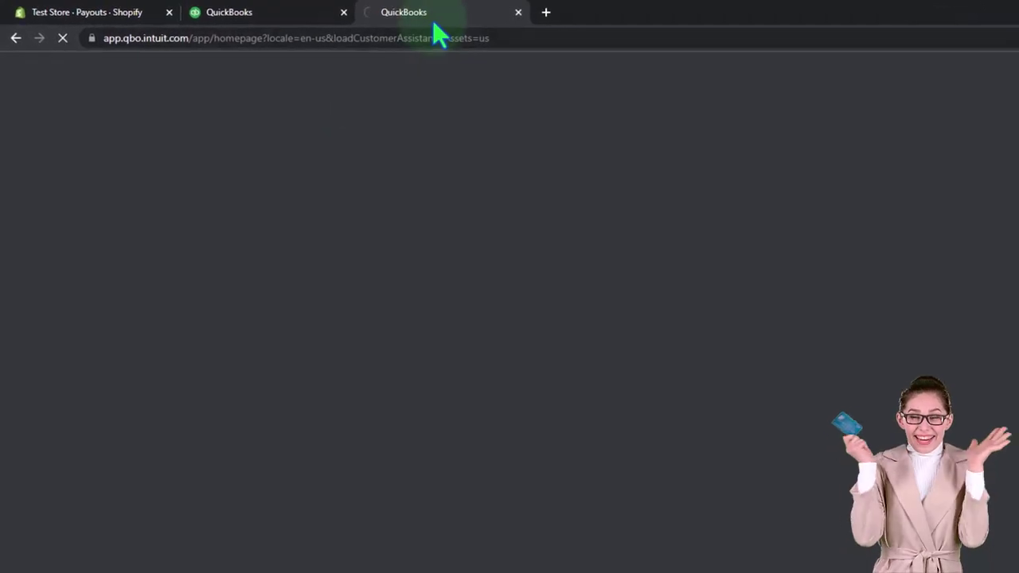
right_click(390, 19)
click(574, 133)
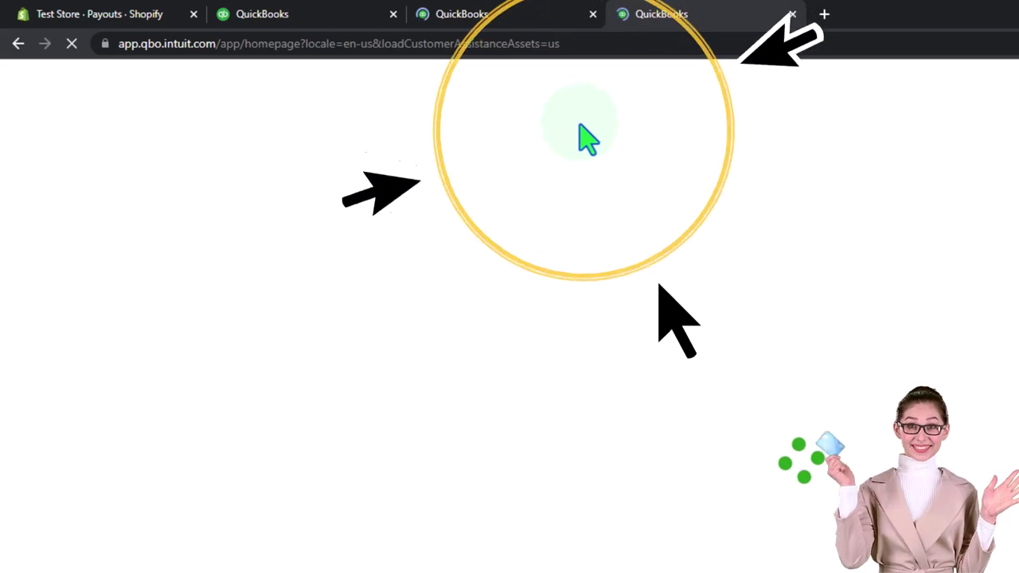
Open the favorite Balance Sheet report in the first duplicated QuickBooks tab
click(503, 22)
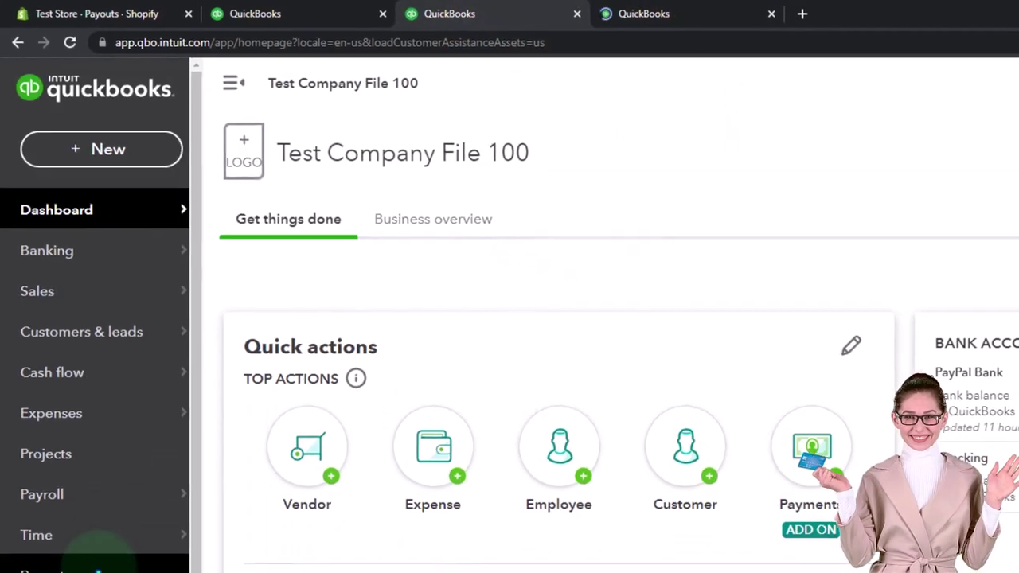
click(93, 546)
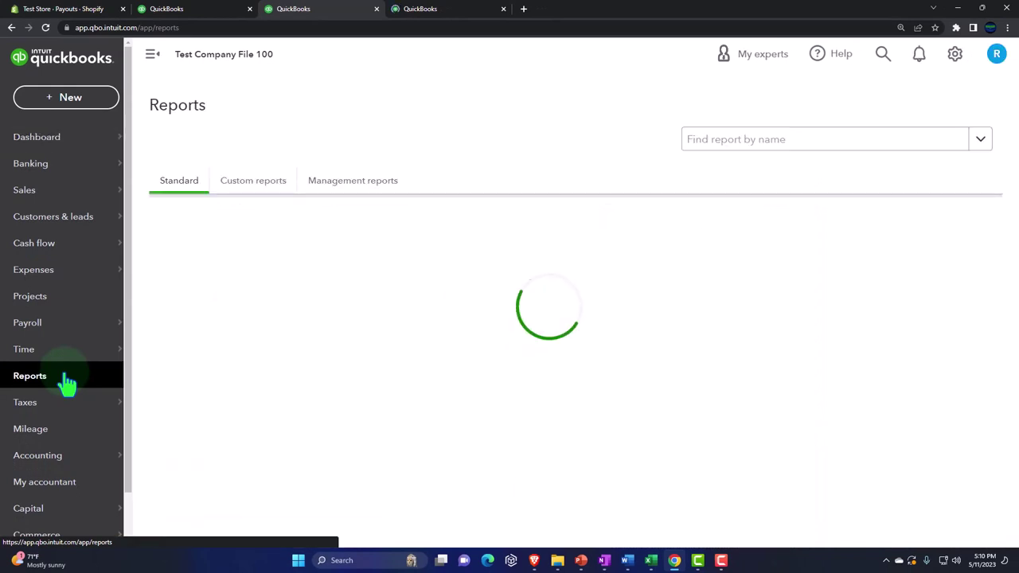
click(236, 305)
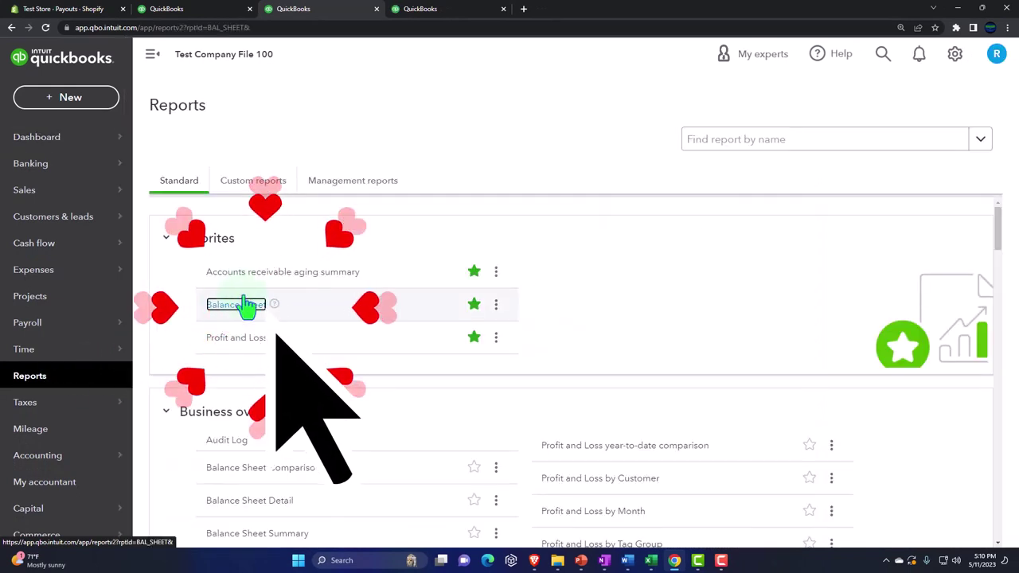
Open the favorite Profit and Loss report in the second duplicated tab and collapse the navigation sidebar
click(432, 11)
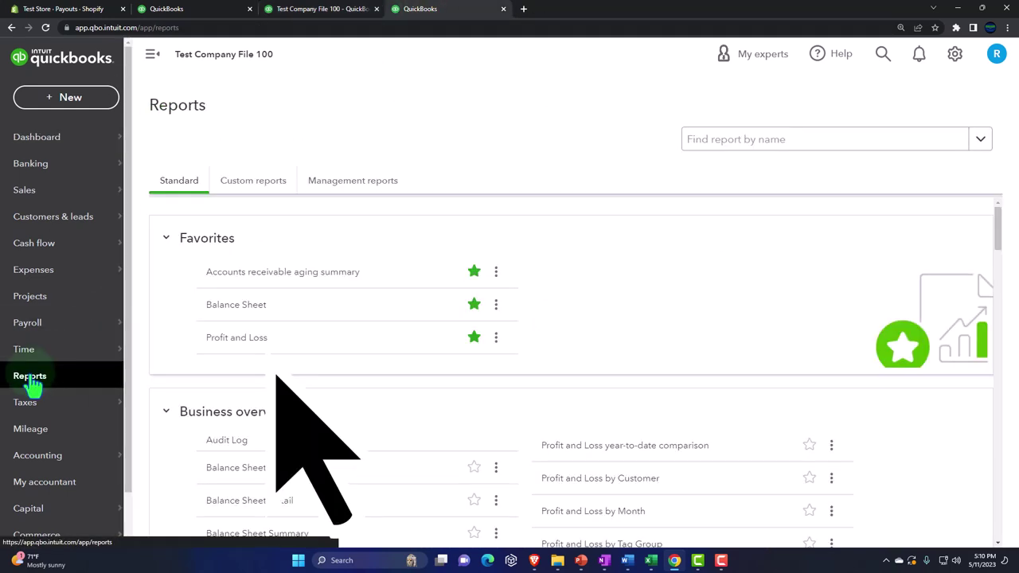
click(236, 338)
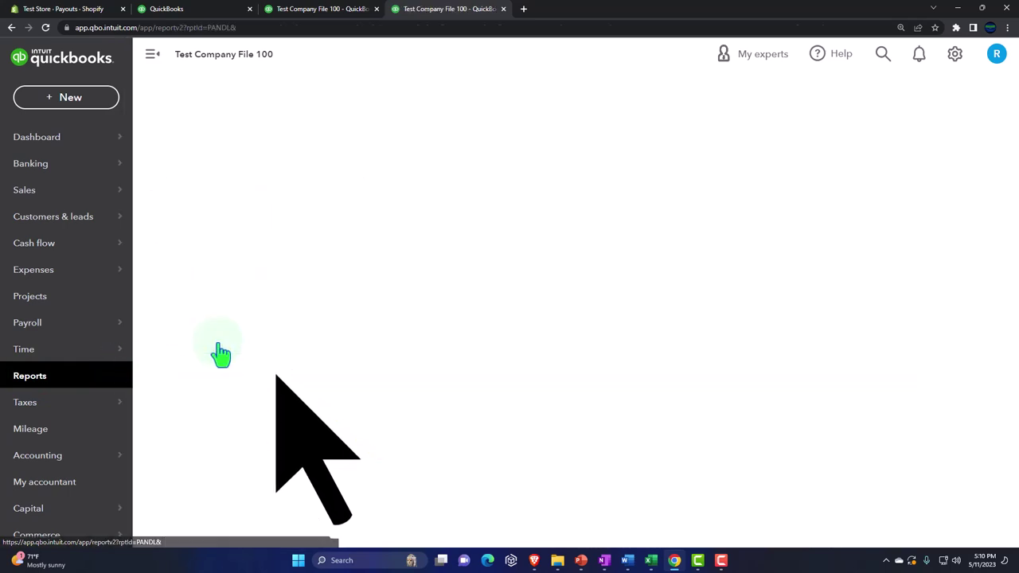
click(151, 54)
Run the Profit and Loss report for the period 11/01/2025 to 11/30/2025
scroll(160, 220, up, 2)
click(223, 155)
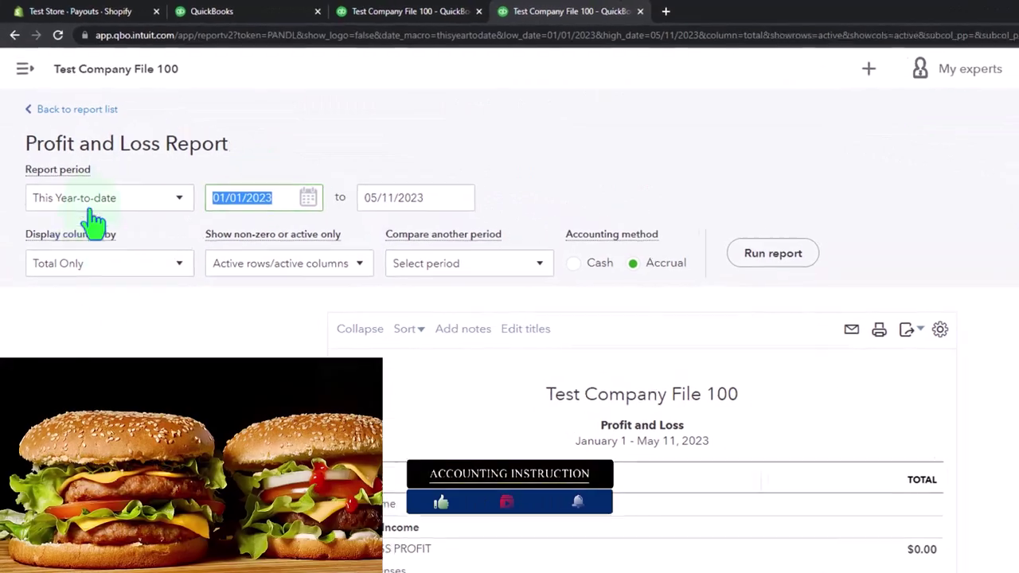
text(110125)
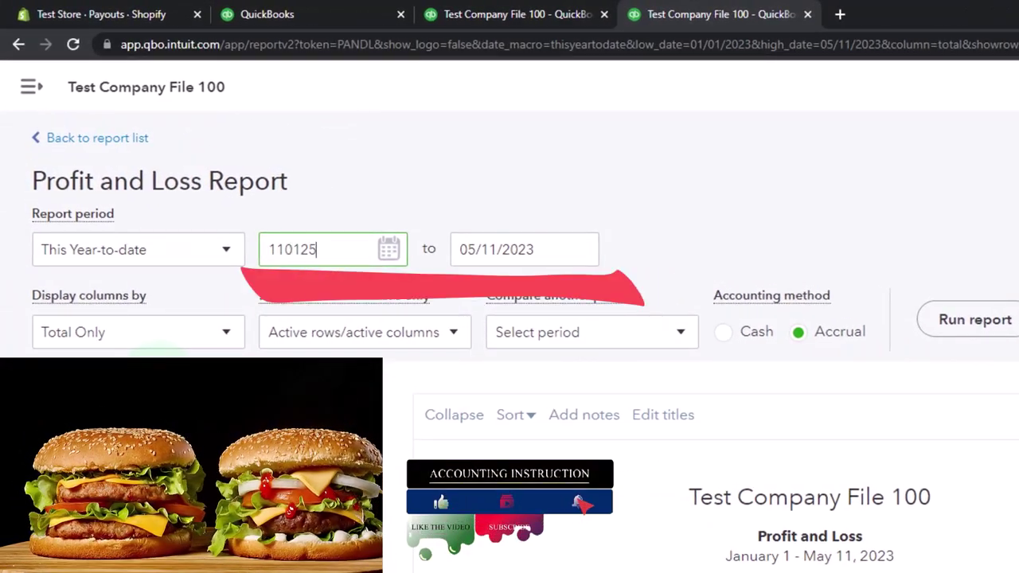
key(Tab)
text(1130)
key(Tab)
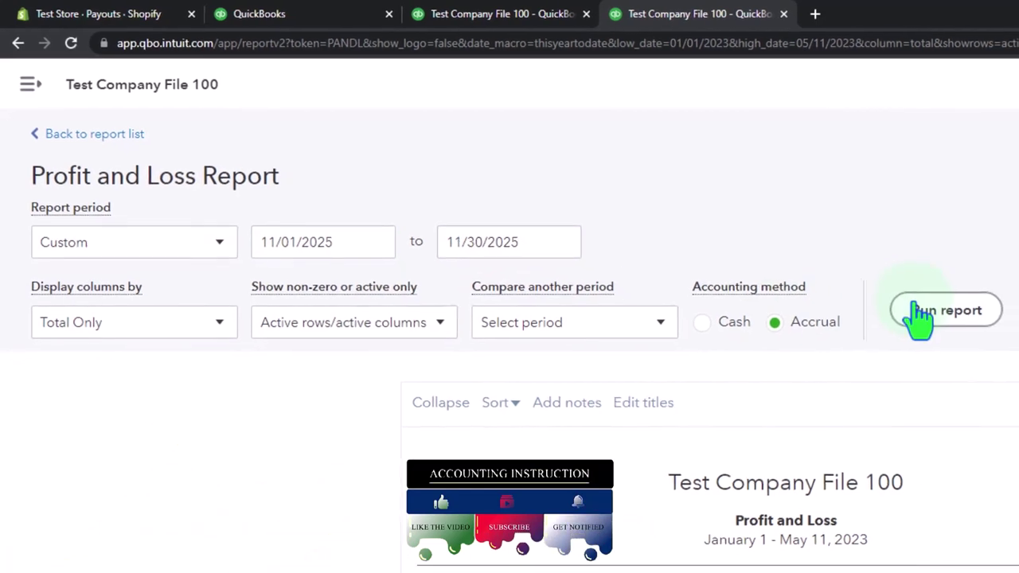
click(943, 320)
scroll(789, 287, down, 3)
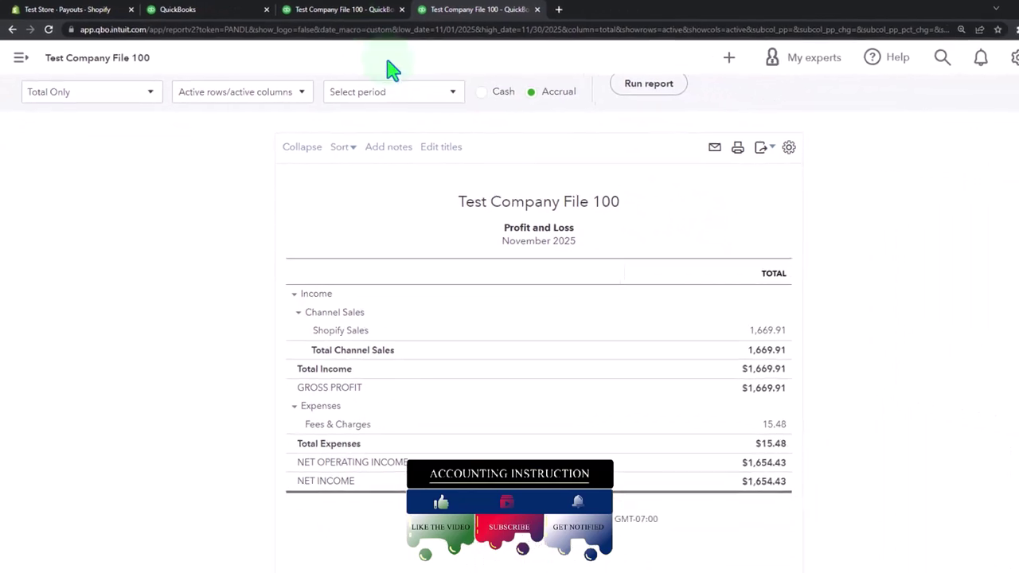
Run the Balance Sheet report for 11/01/2025 to 11/30/2025, and go back to the QuickBooks homepage tab
click(426, 12)
click(153, 64)
scroll(152, 188, up, 3)
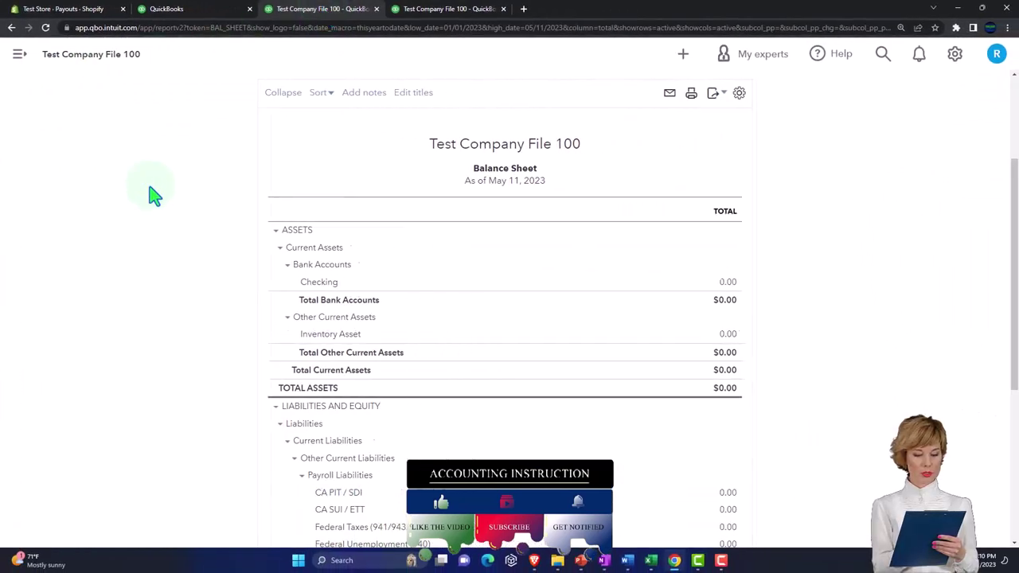
click(208, 155)
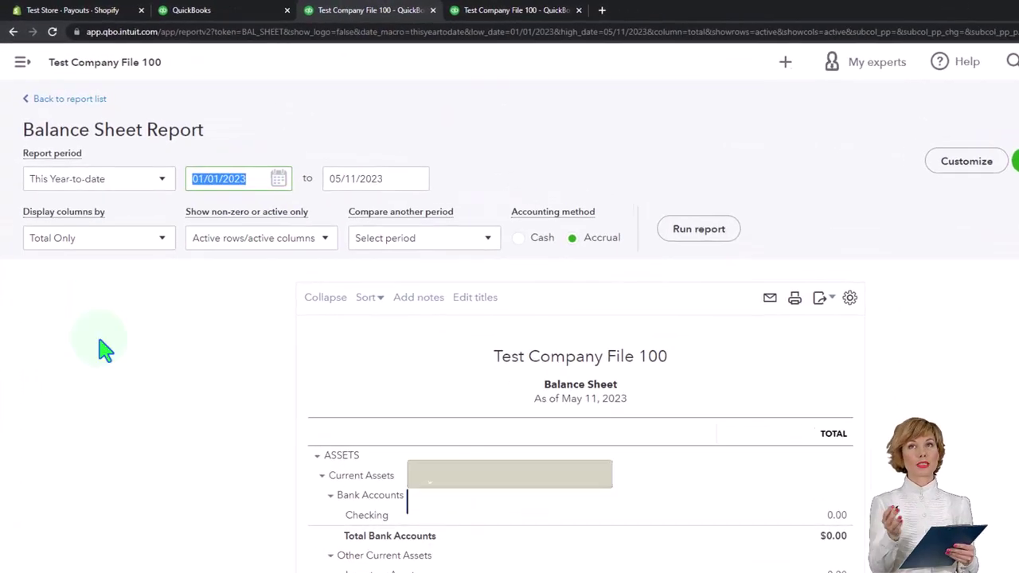
text(110125)
key(Tab)
text(1)
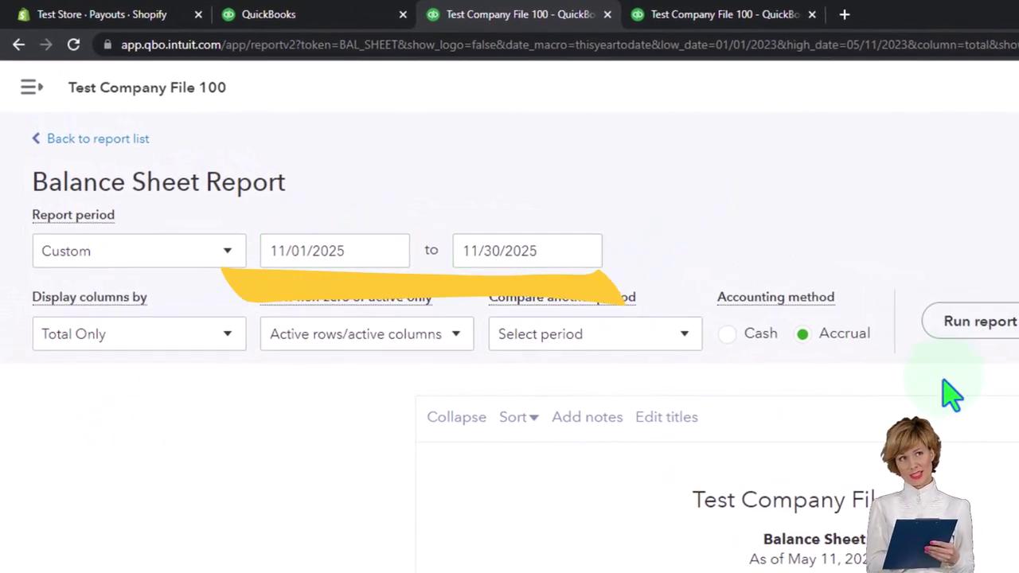
click(968, 322)
scroll(896, 314, down, 3)
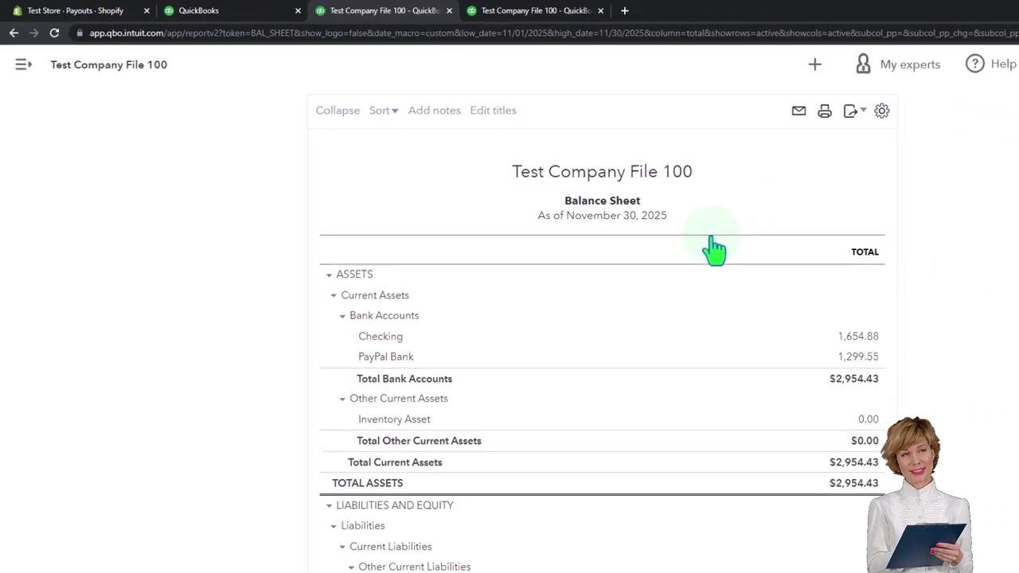
click(204, 14)
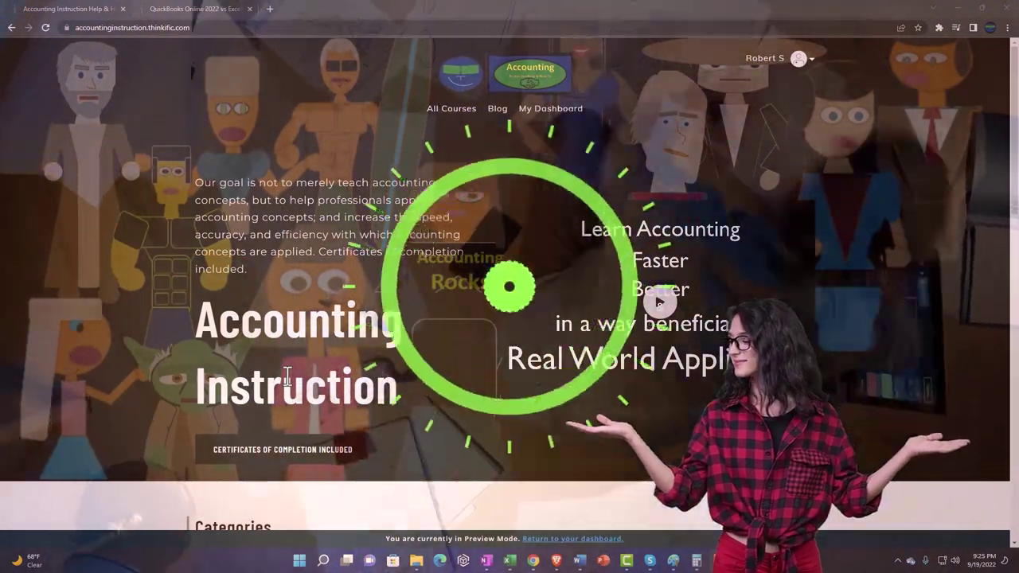
Browse the Accounting Instruction site's course categories and the QuickBooks Online 2022 lesson list at the OneNote - Getting Started 2022 section
scroll(199, 443, down, 1)
scroll(141, 443, down, 6)
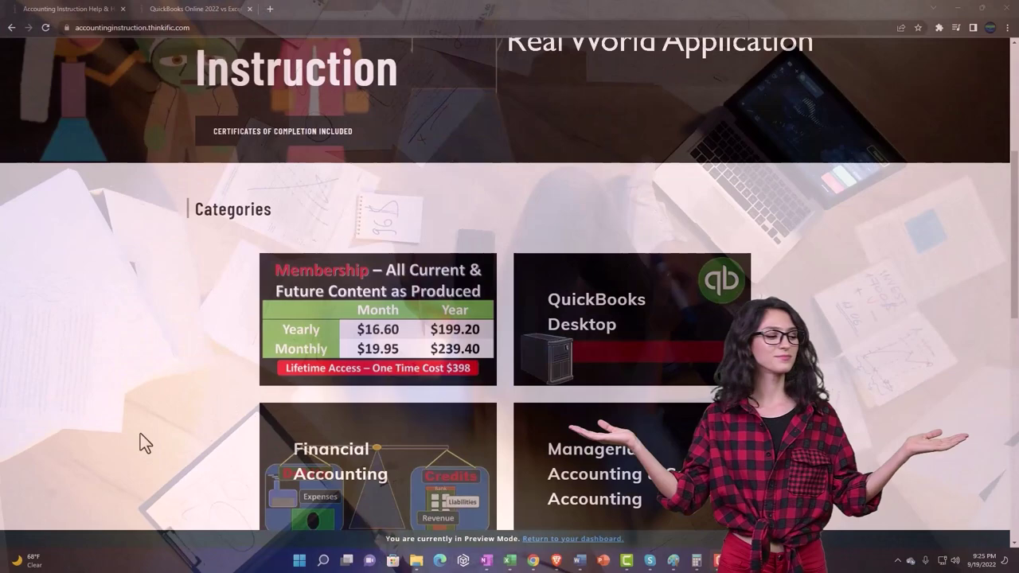
scroll(140, 434, down, 5)
scroll(141, 435, down, 1)
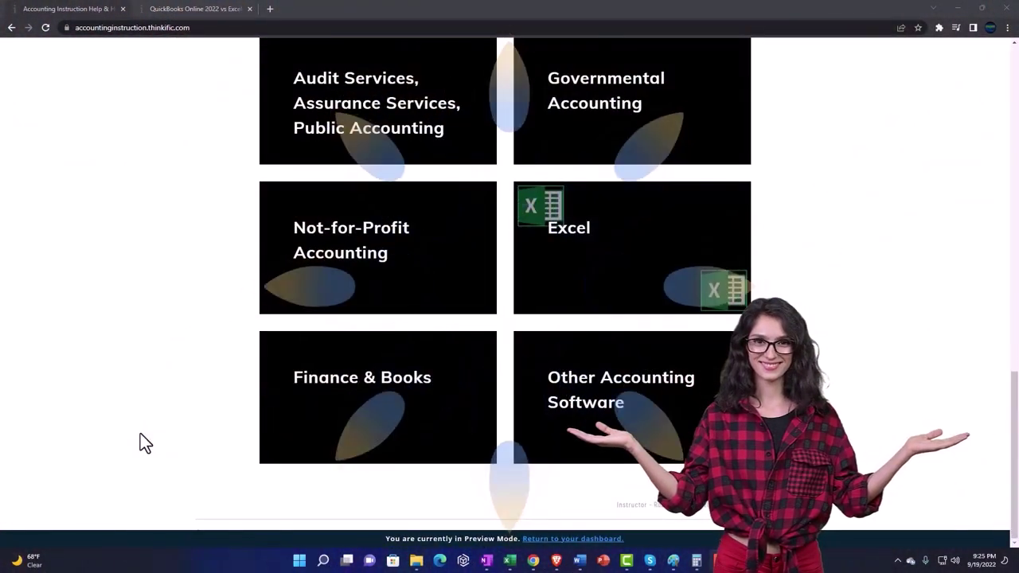
click(182, 10)
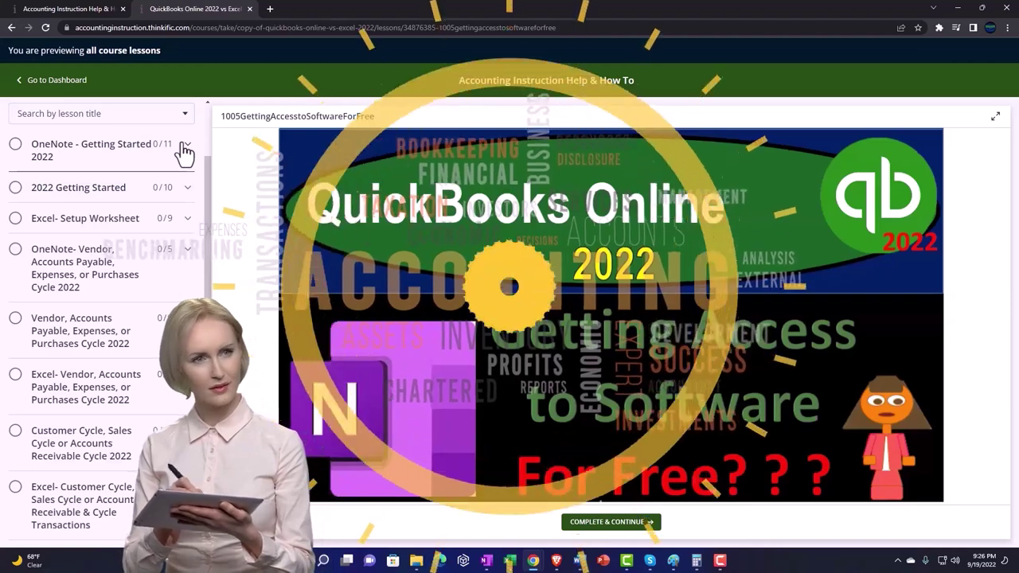
click(185, 147)
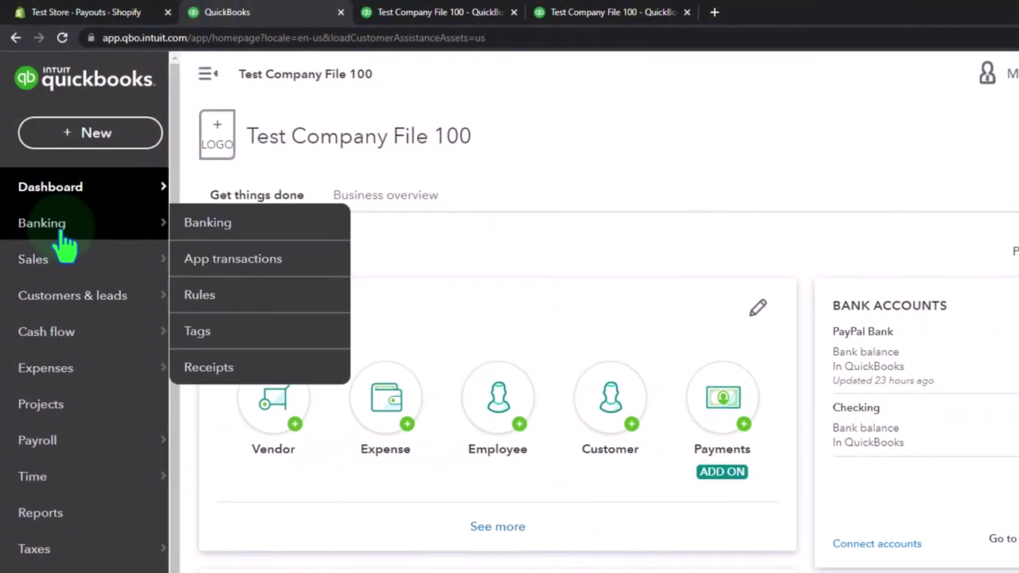
Open the Banking page in QuickBooks and review the November 2025 Balance Sheet and Profit and Loss reports
click(56, 228)
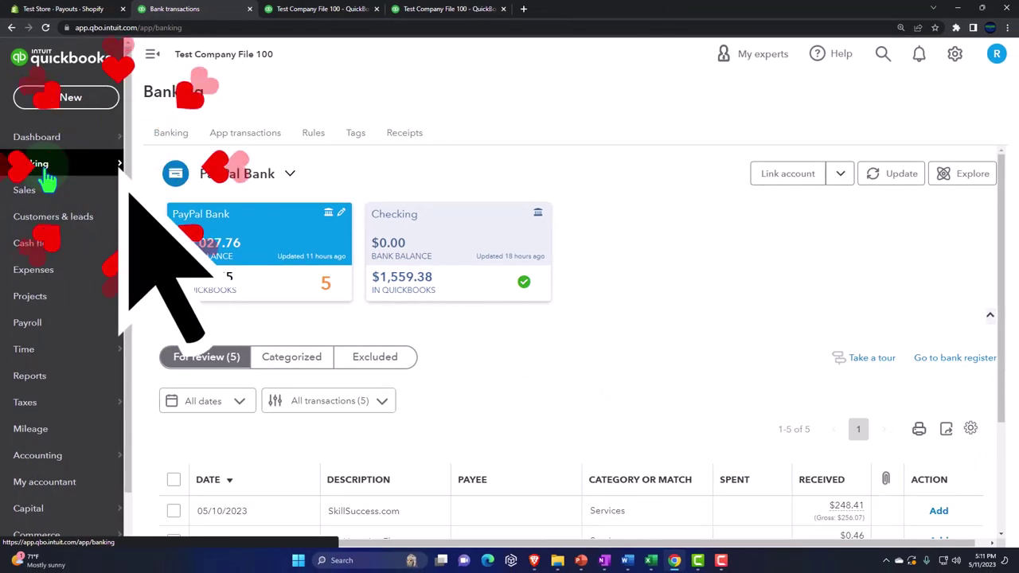
click(310, 15)
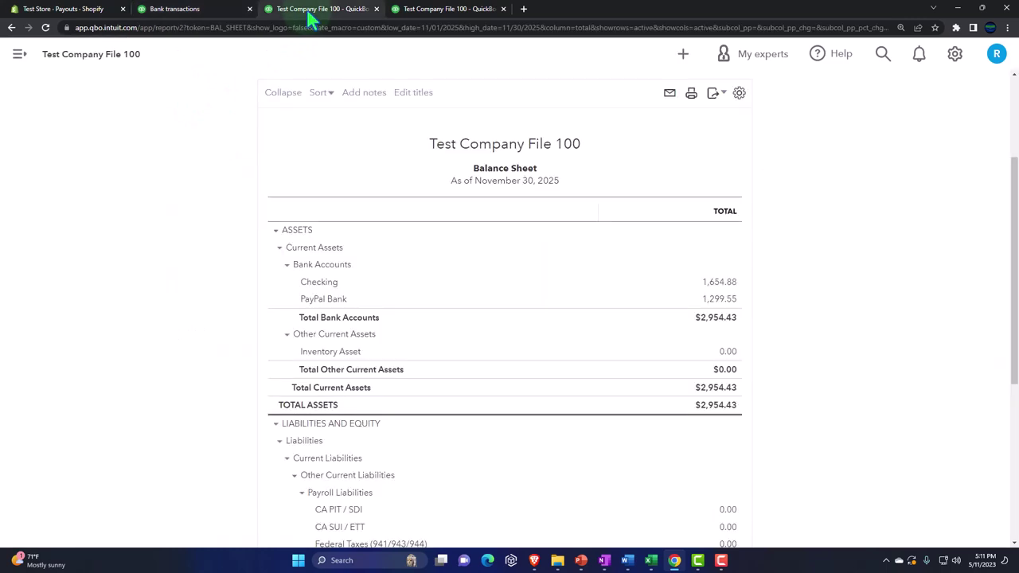
click(405, 9)
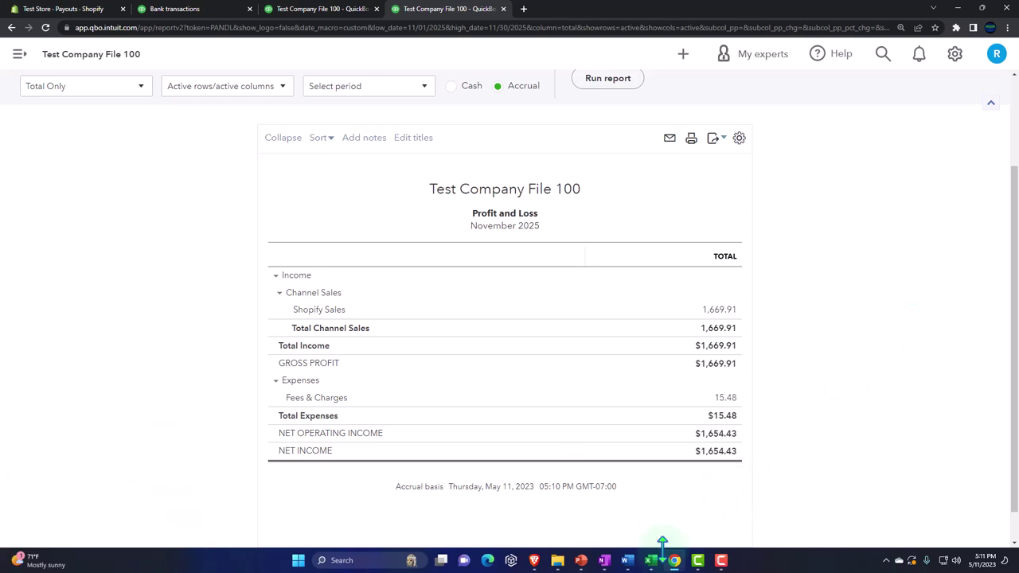
Switch to the Excel worksheet to review the Shopify finance report and its journal entries, and return to QuickBooks
mouse_move(652, 560)
click(625, 529)
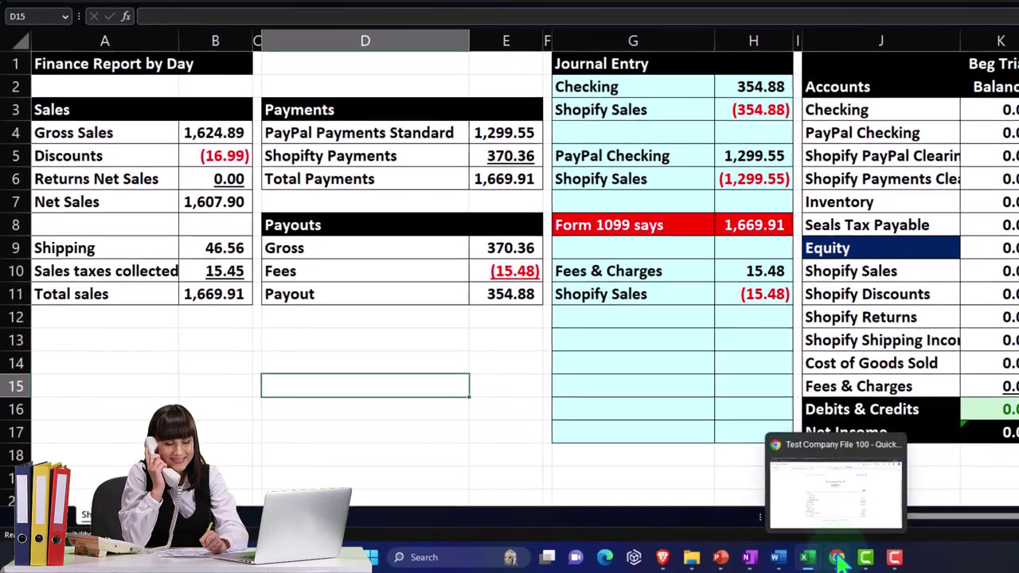
click(862, 556)
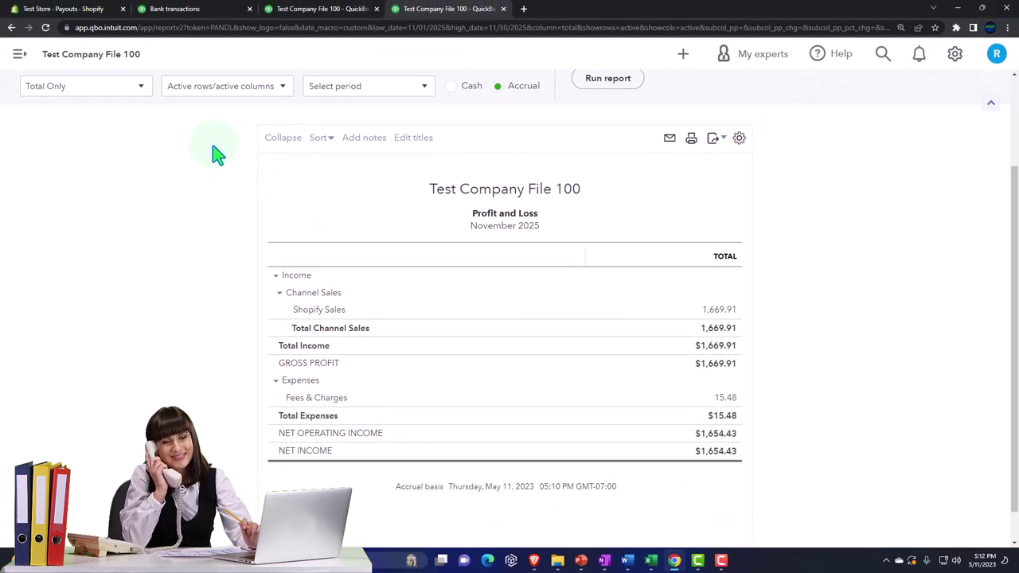
Review the available new-transaction forms from the Banking page and close the list without choosing one
click(203, 19)
click(67, 103)
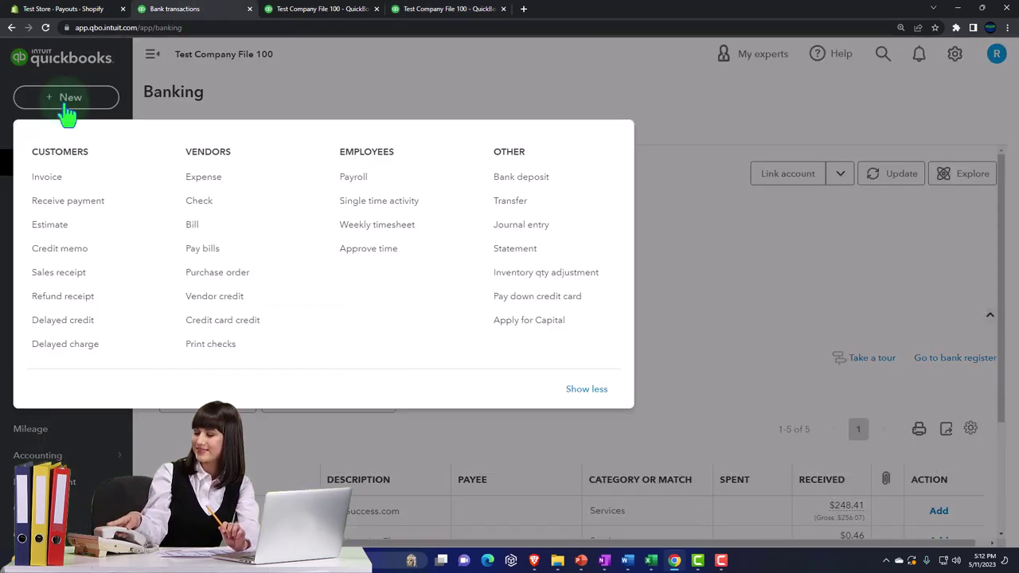
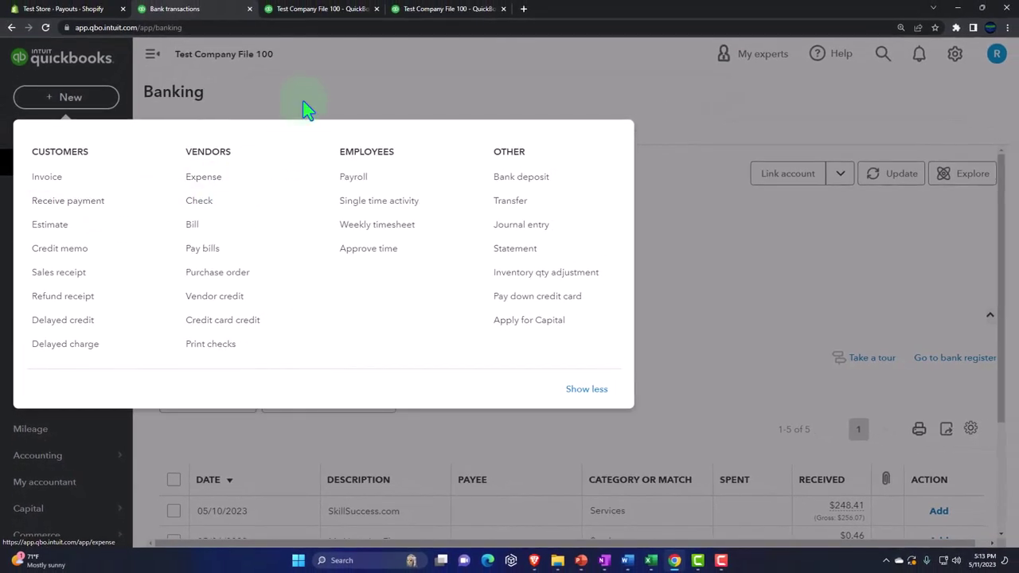
click(307, 108)
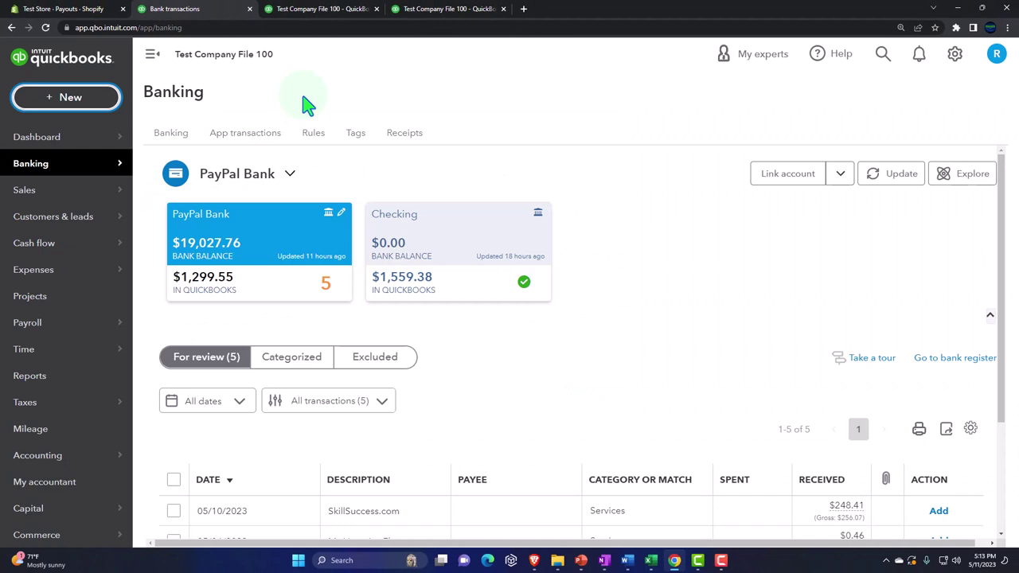
Switch to the Shopify admin and open the Total sales report from the analytics reports
click(81, 15)
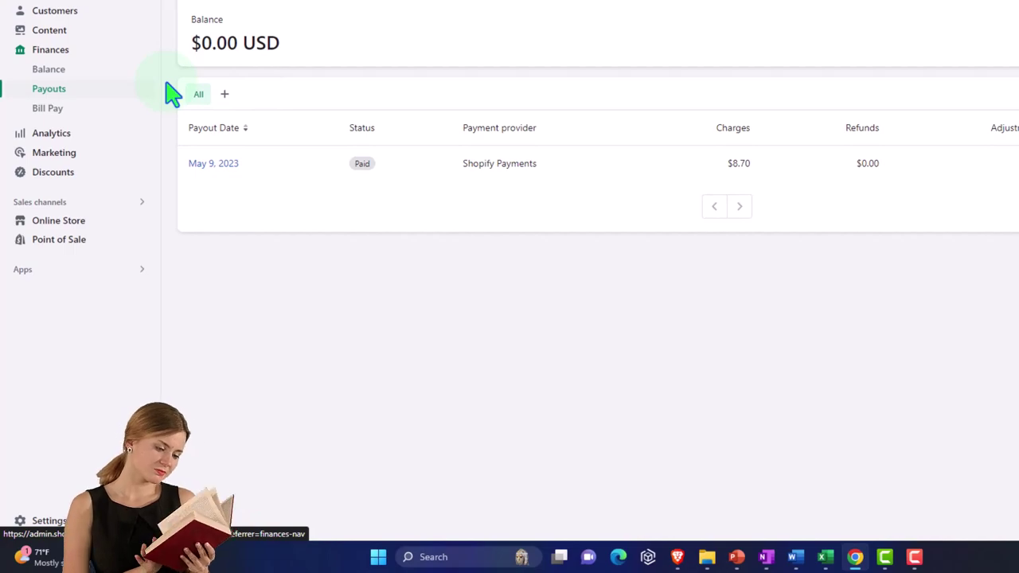
click(59, 133)
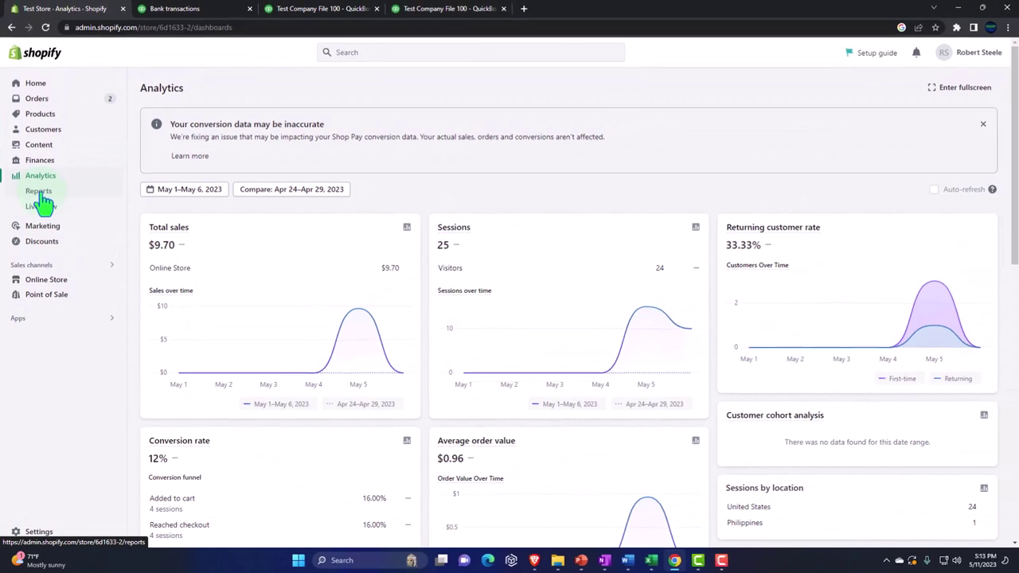
click(38, 191)
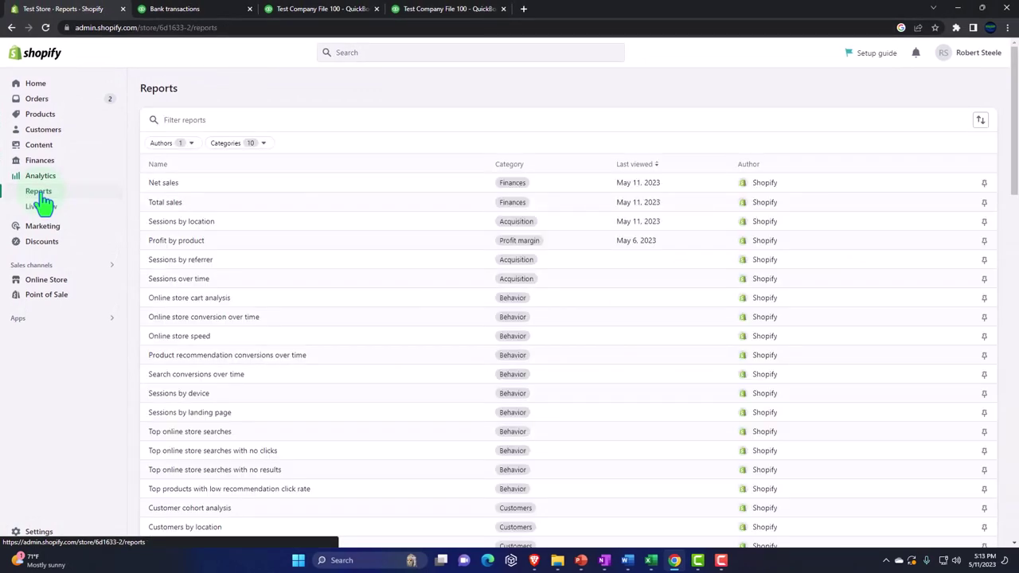
click(167, 207)
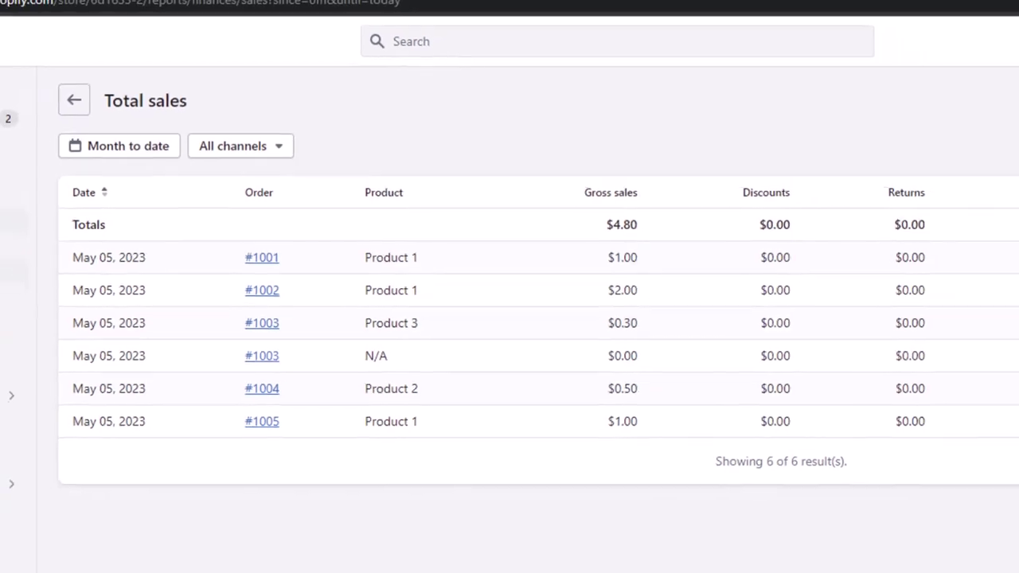
Open the Shopify payouts list under Finances and examine the details of the May 9, 2023 payout
click(24, 202)
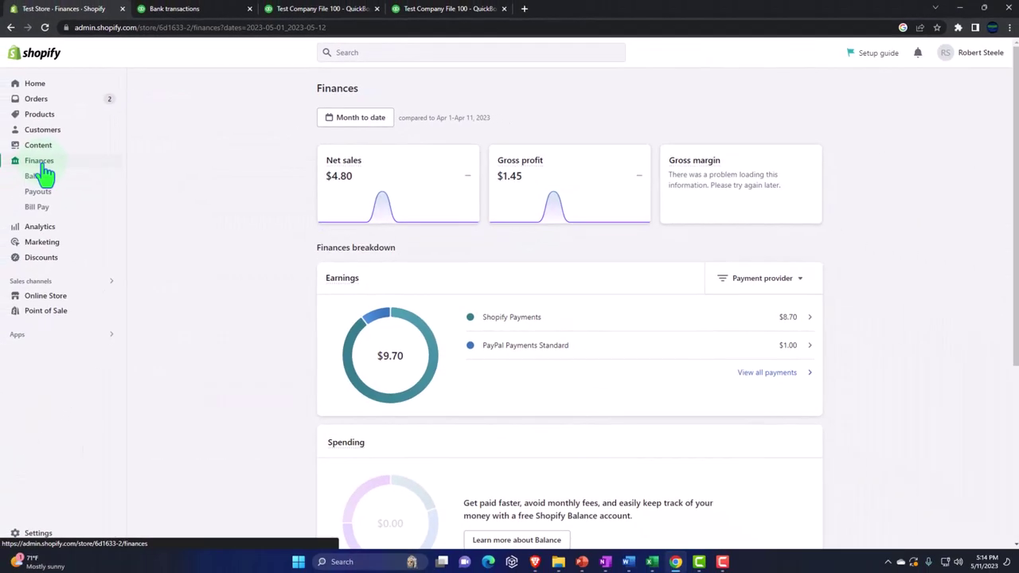
click(41, 195)
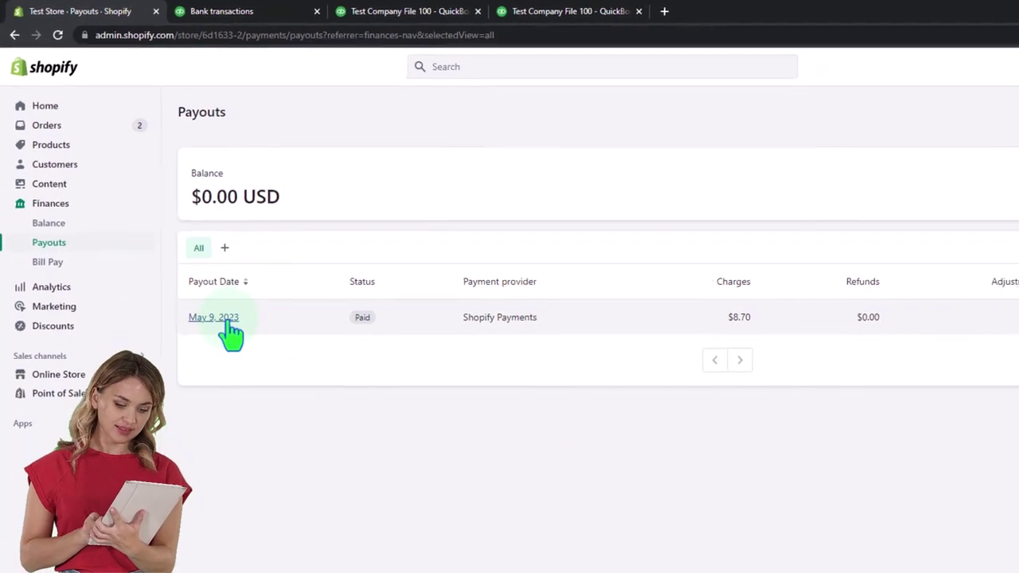
click(228, 322)
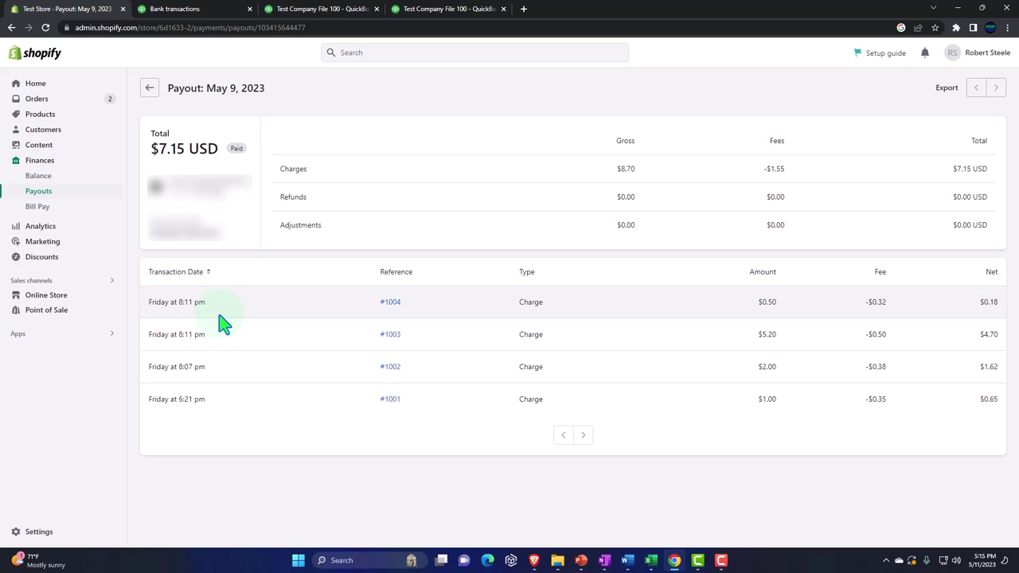
Switch to QuickBooks and review the Commerce overview, the Shopify sales orders and the payouts list
click(192, 12)
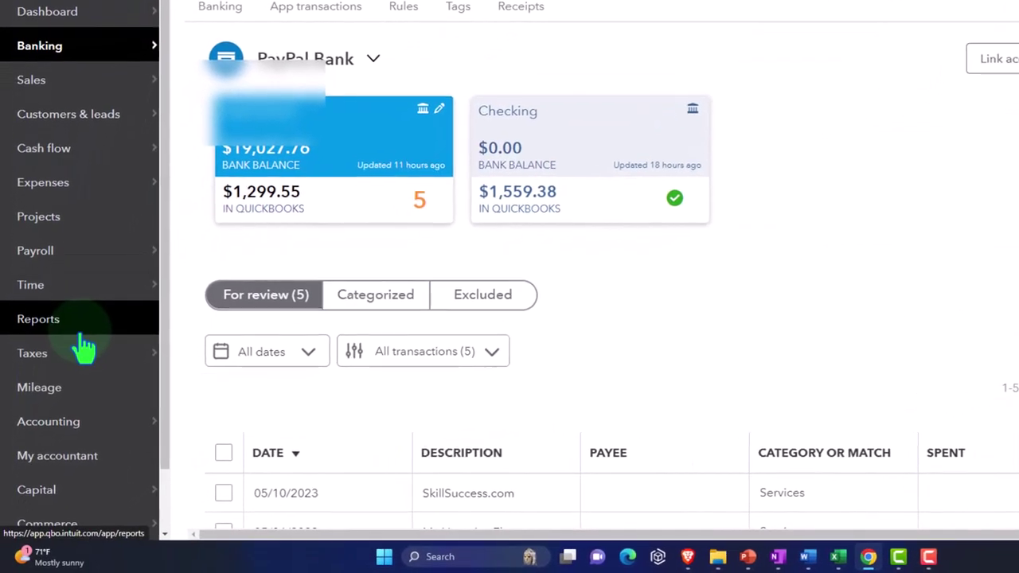
scroll(80, 350, down, 2)
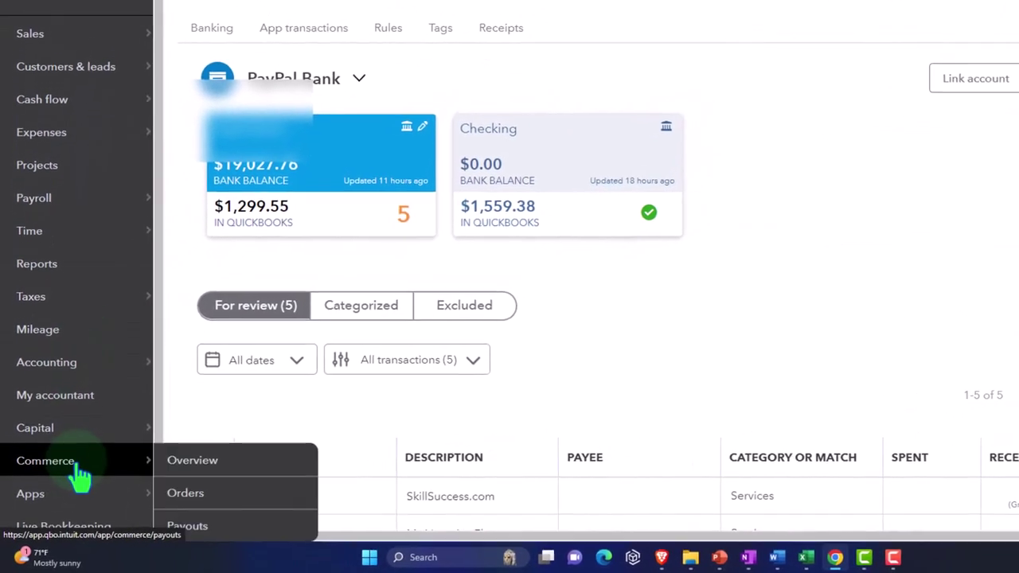
click(64, 476)
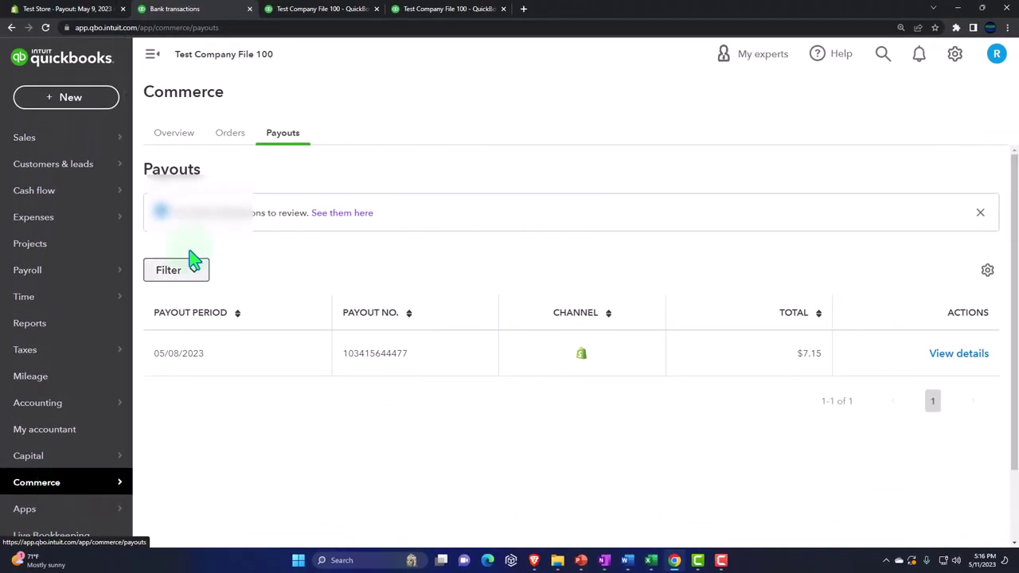
click(173, 147)
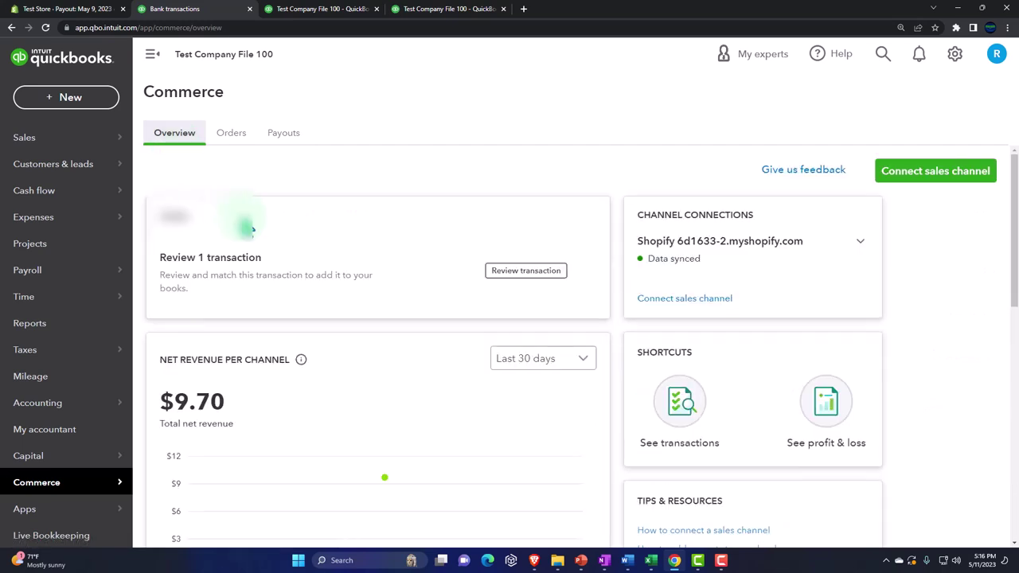
click(231, 133)
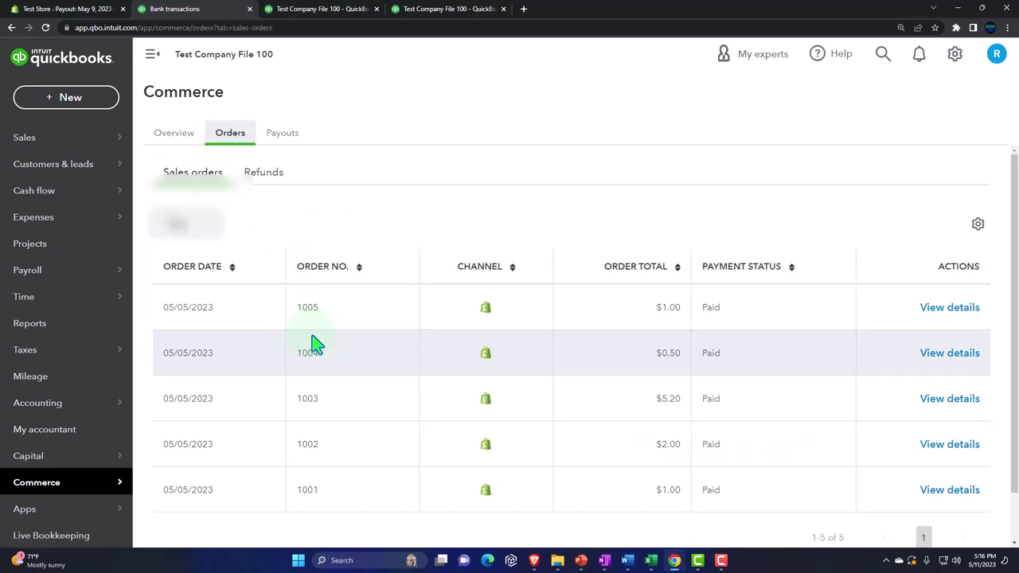
click(283, 138)
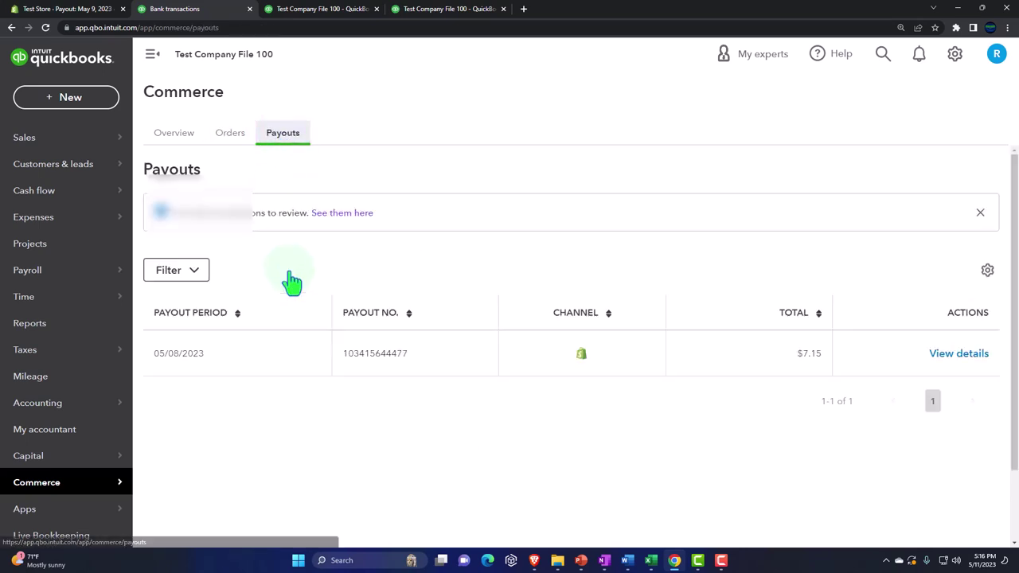
Open the payout transactions awaiting review, look at the bank feed, and return to the Shopify app transactions
click(351, 215)
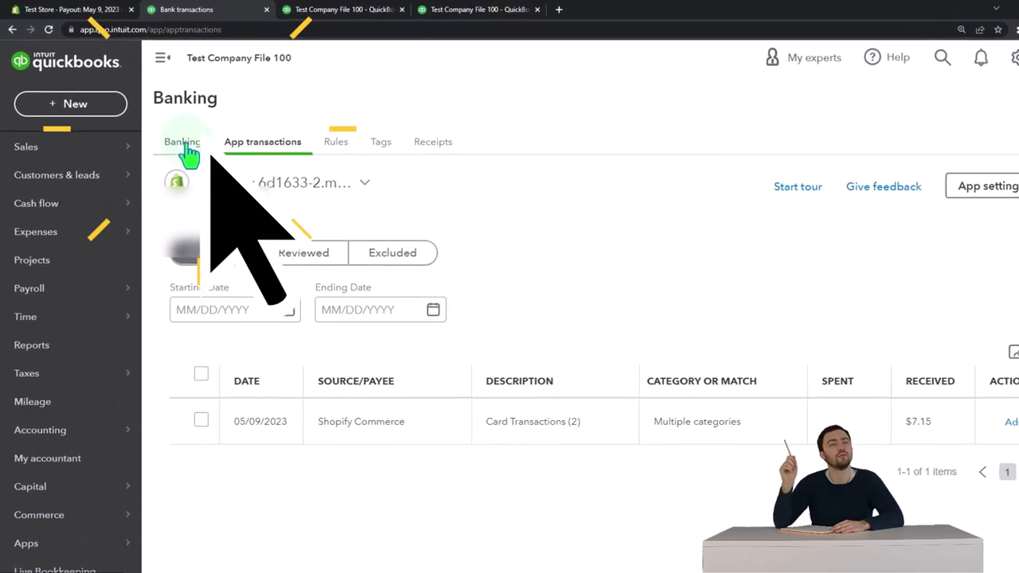
click(191, 156)
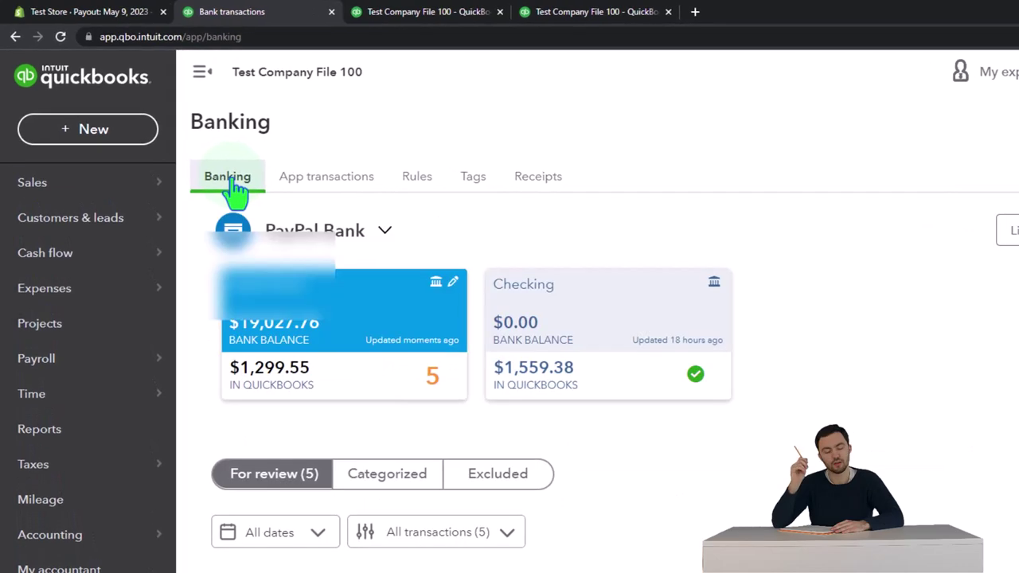
click(310, 193)
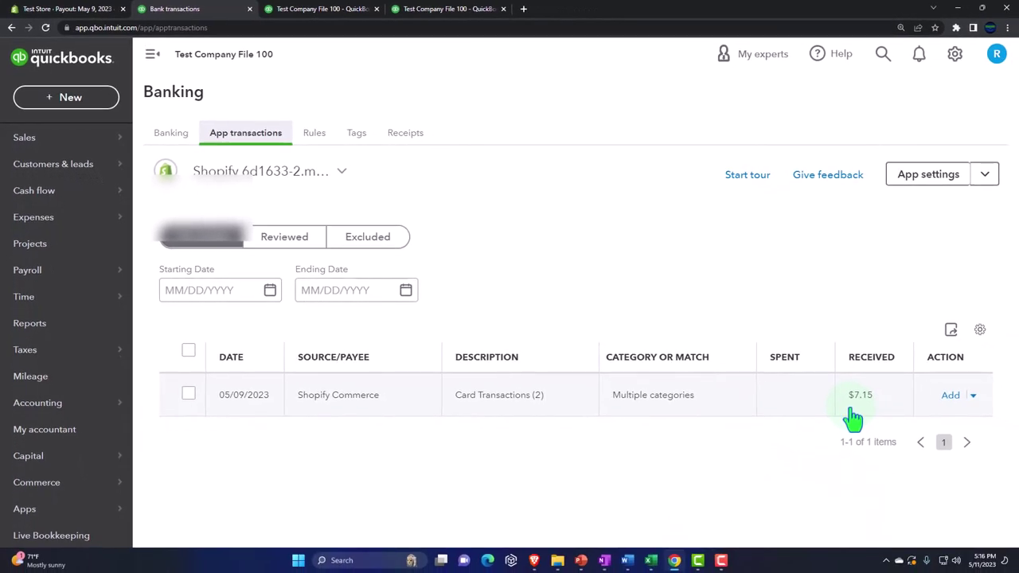
Switch to the Shopify admin, open the Total sales report and limit its date range to May 5, 2023
click(75, 9)
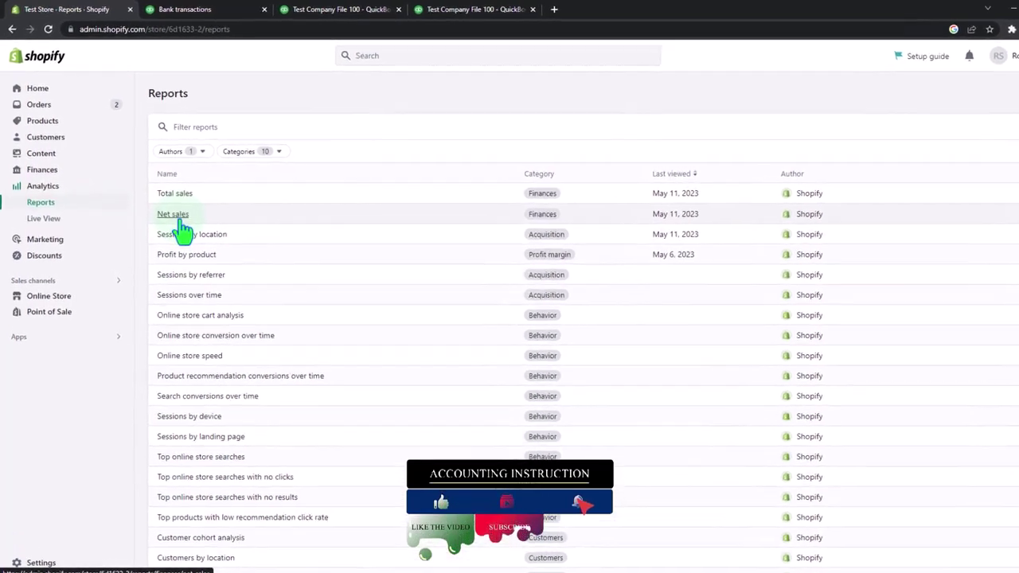
click(175, 193)
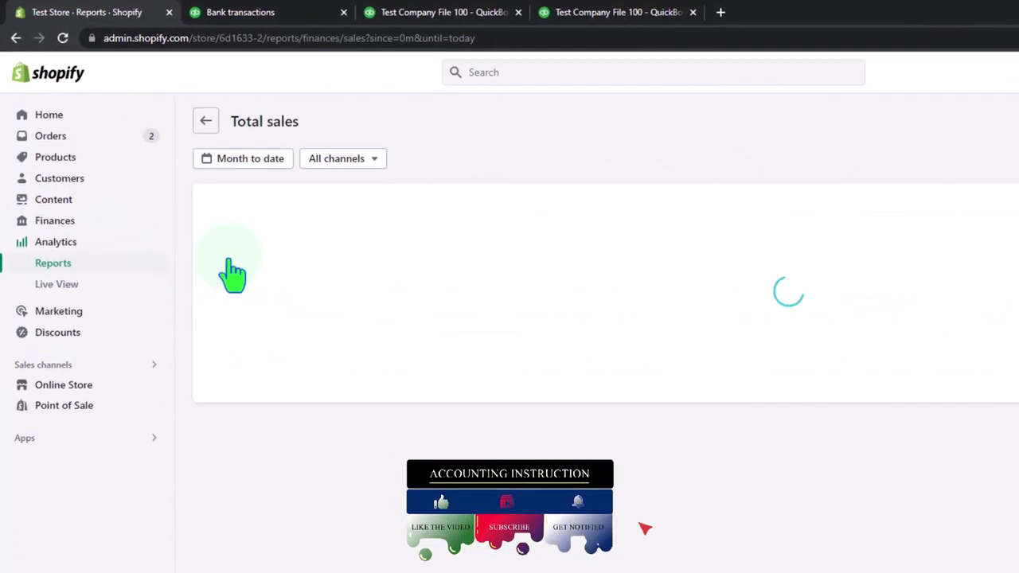
click(257, 171)
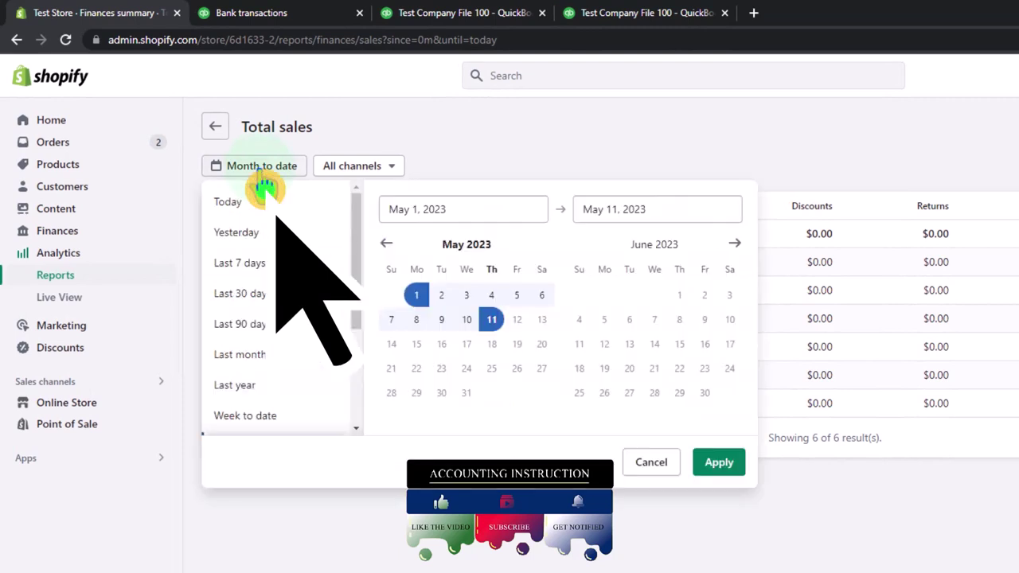
click(517, 298)
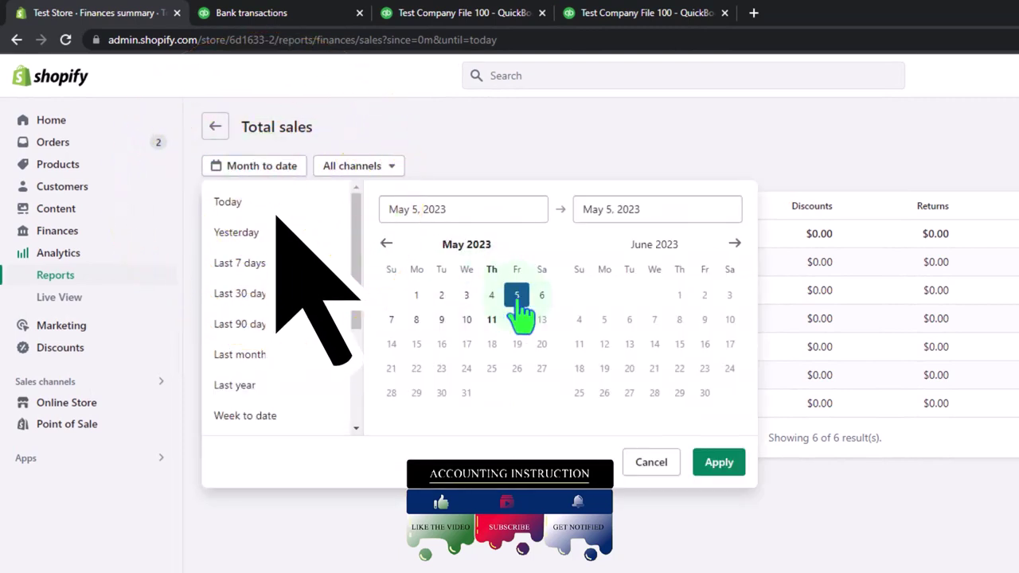
click(719, 462)
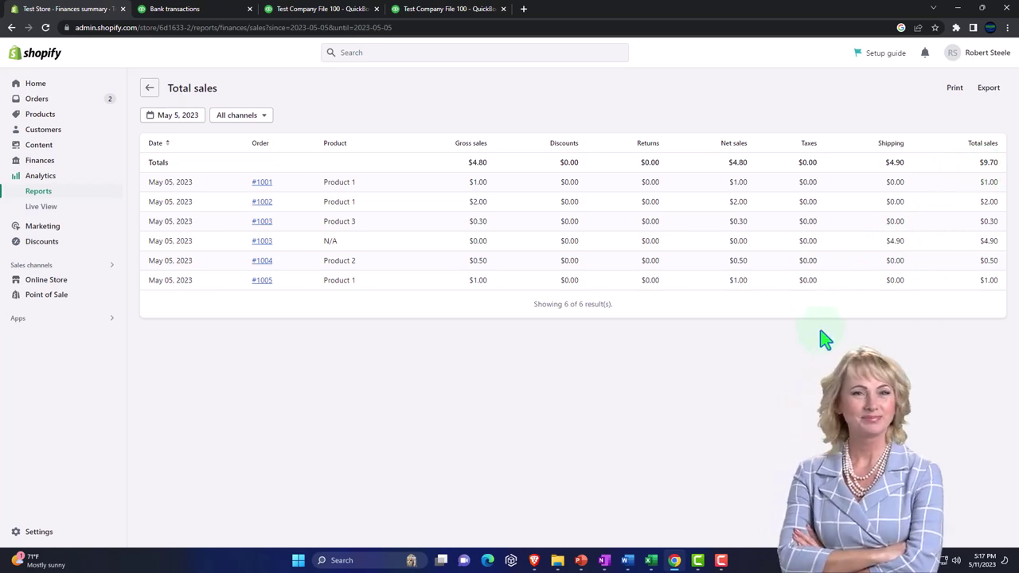
Move Excel to the end of the taskbar's app order and switch to the 2330 Student Excel Worksheet Shopify workbook
drag(651, 561, 720, 561)
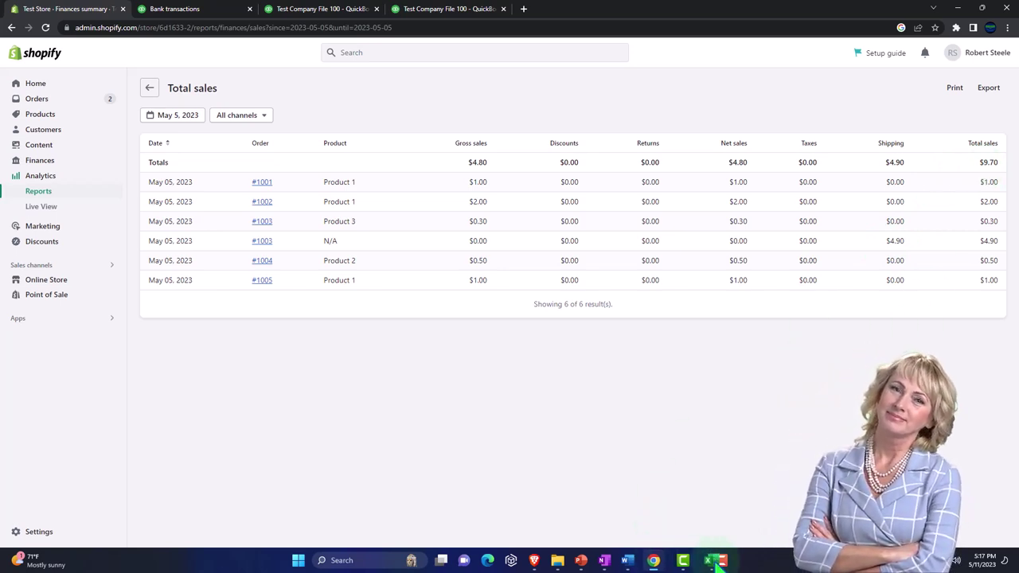
click(724, 562)
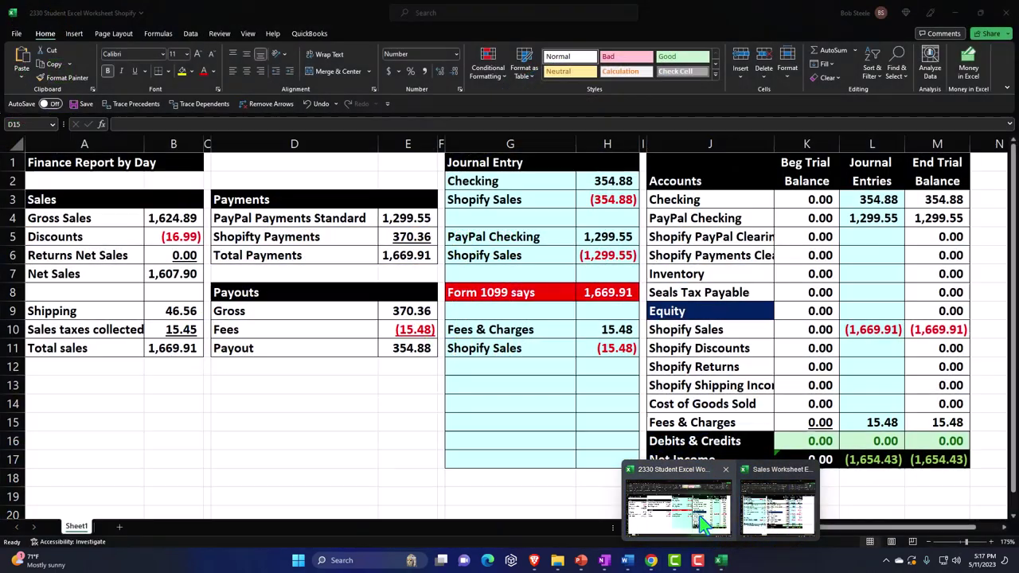
click(704, 519)
Review the worksheet's Sales section from gross sales through discounts, returns, shipping and sales taxes to total sales
click(89, 254)
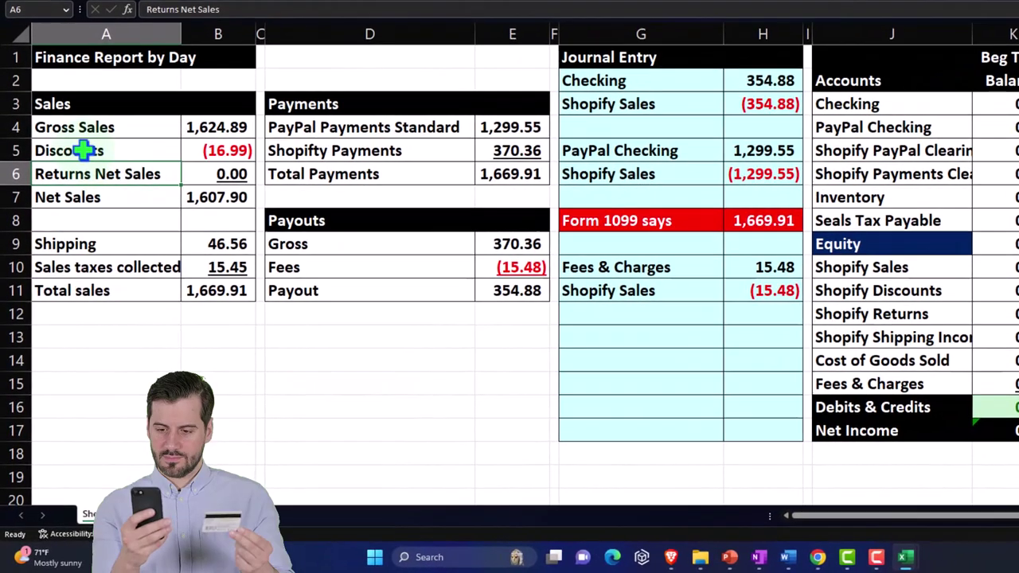
key(Up)
key(Up)
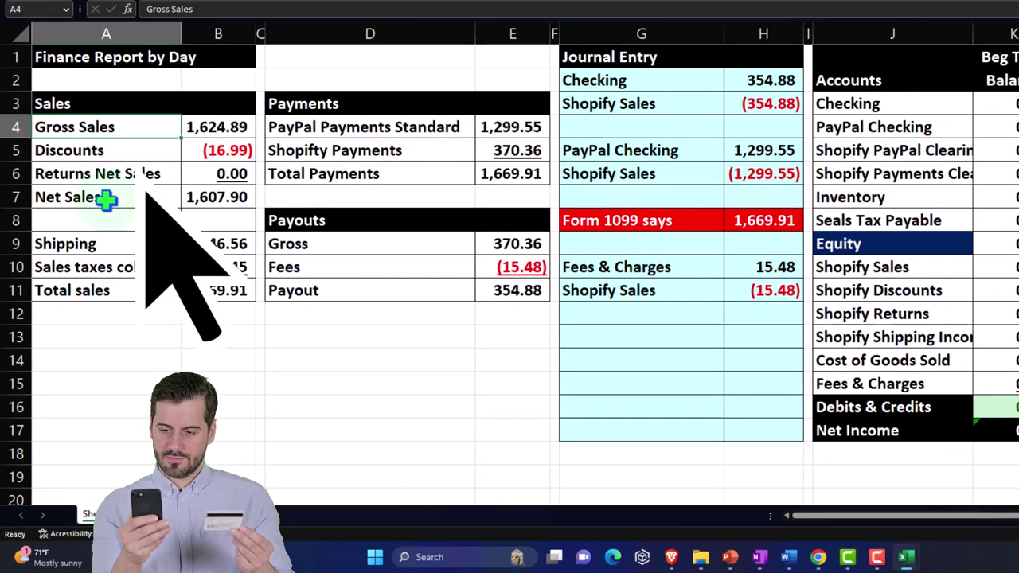
key(Right)
key(Down)
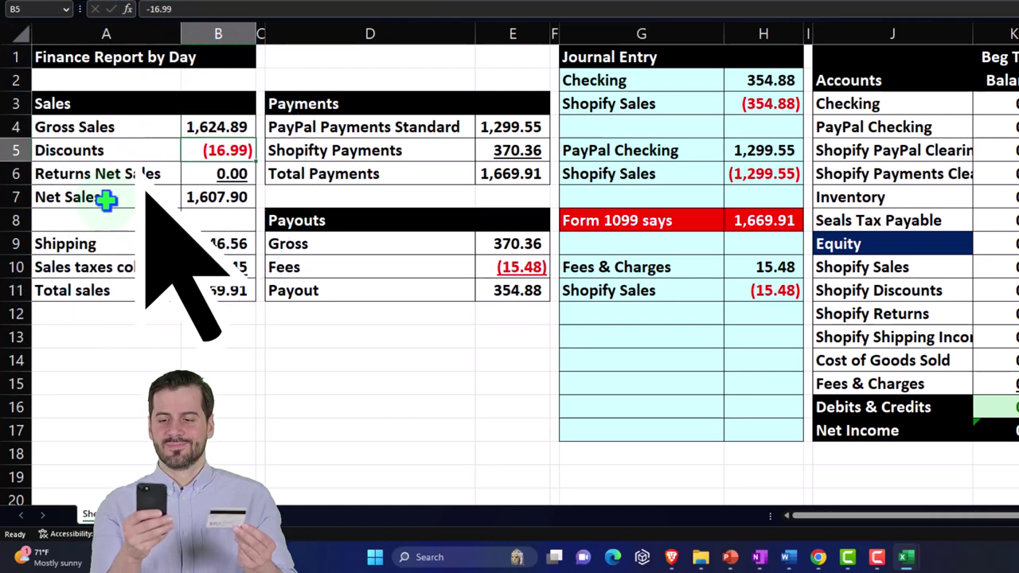
key(Down)
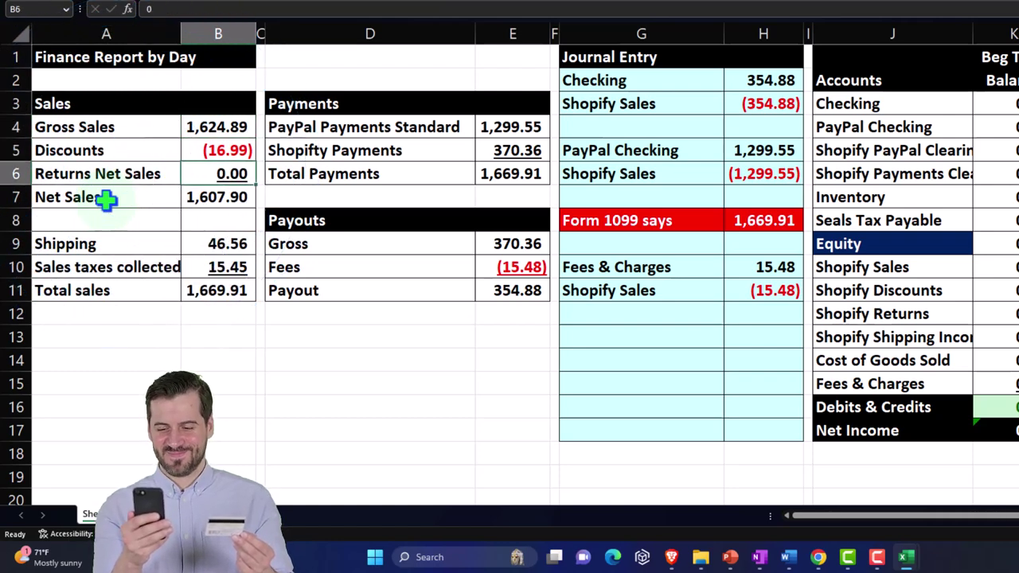
key(Down)
key(Down)
key(Down)
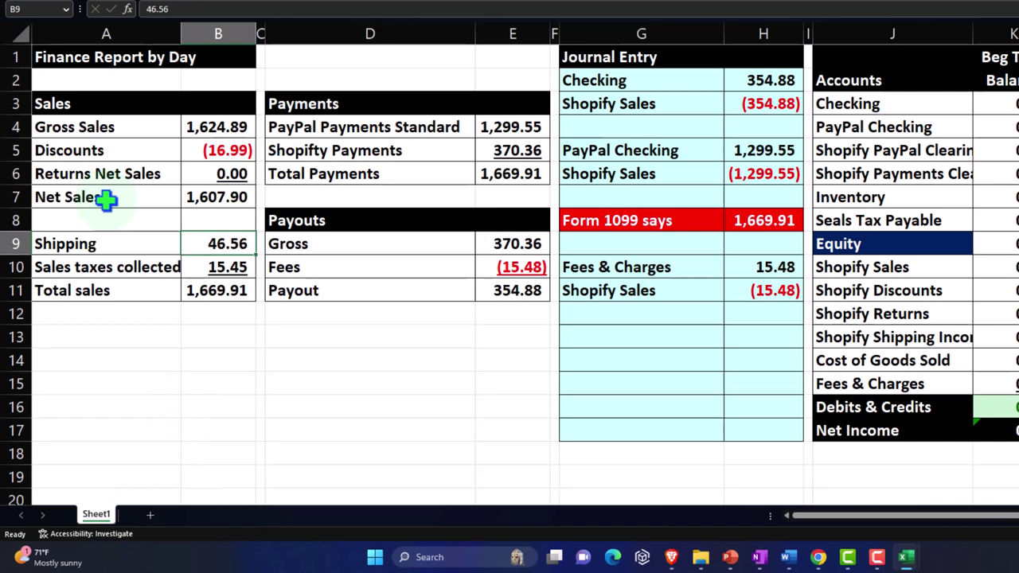
key(Down)
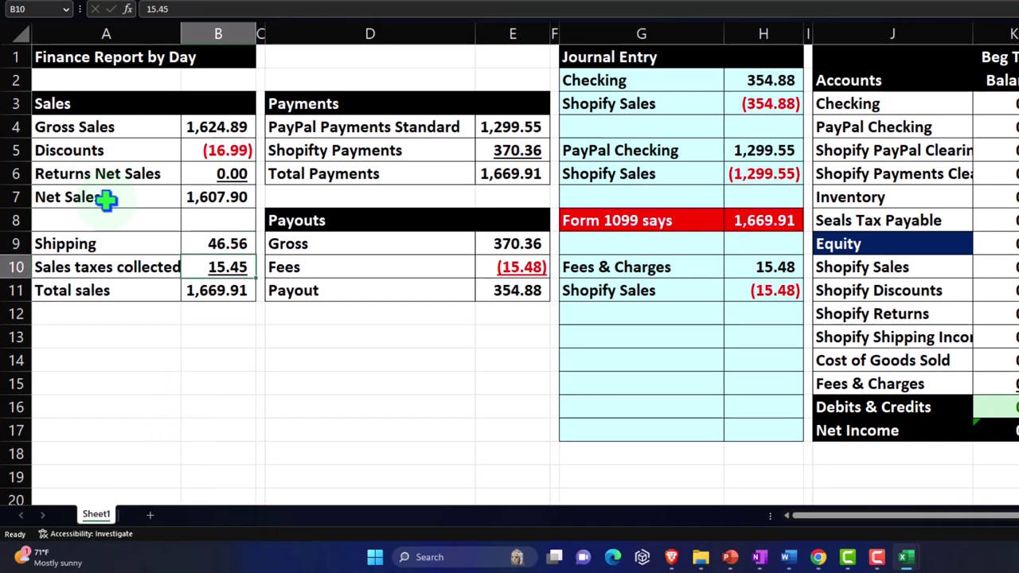
key(Down)
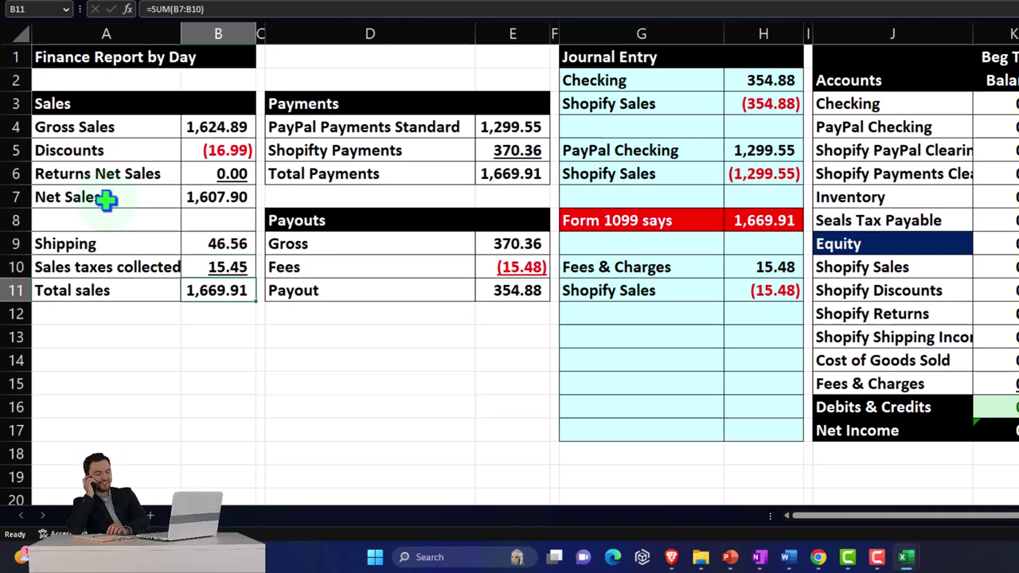
Examine the Payments section, comparing the PayPal Payments Standard and Shopify Payments rows and their amounts
key(Up)
key(Up)
key(Up)
key(Up)
key(Up)
key(Up)
key(Up)
key(Right)
key(Right)
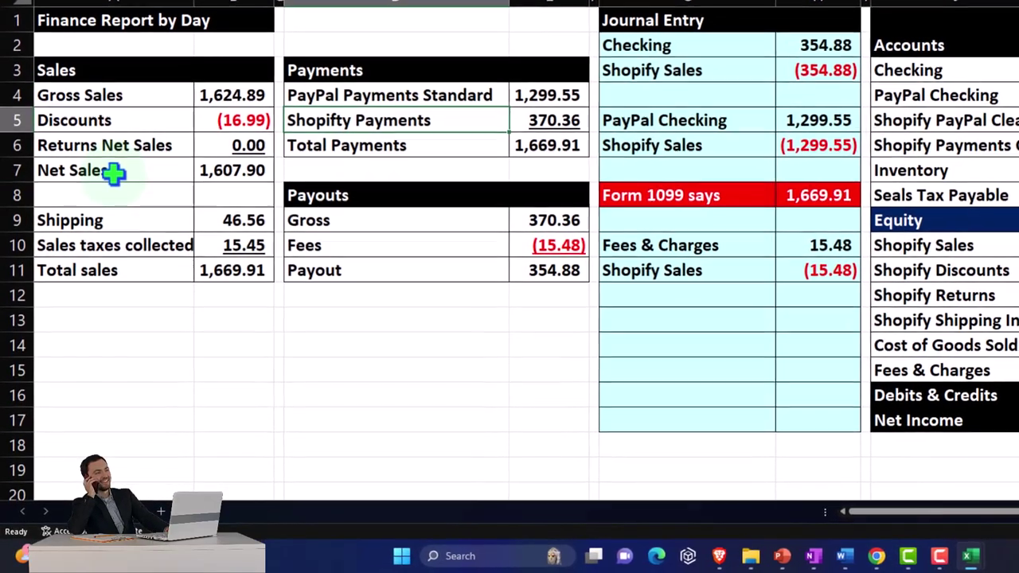
key(Down)
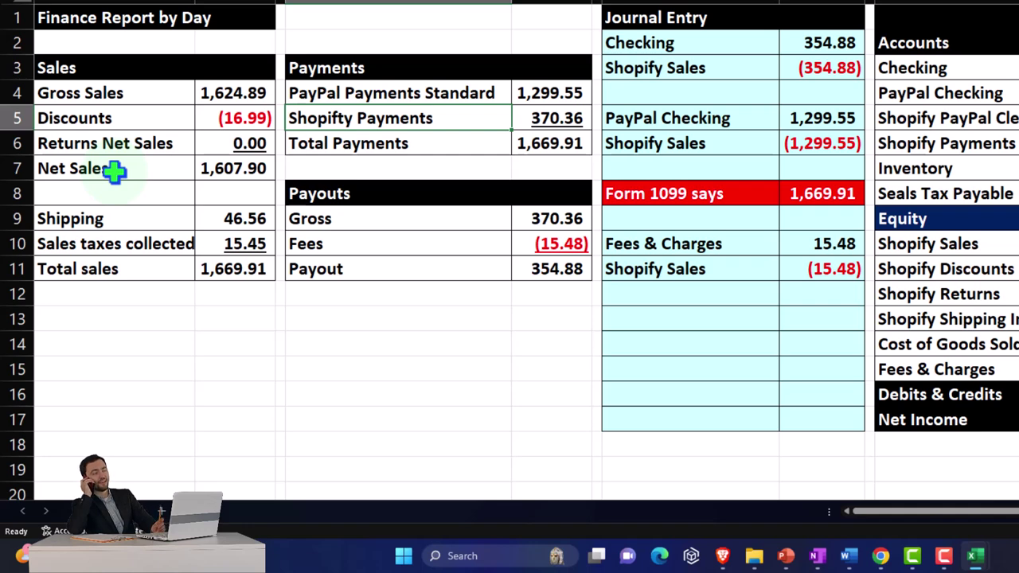
key(Up)
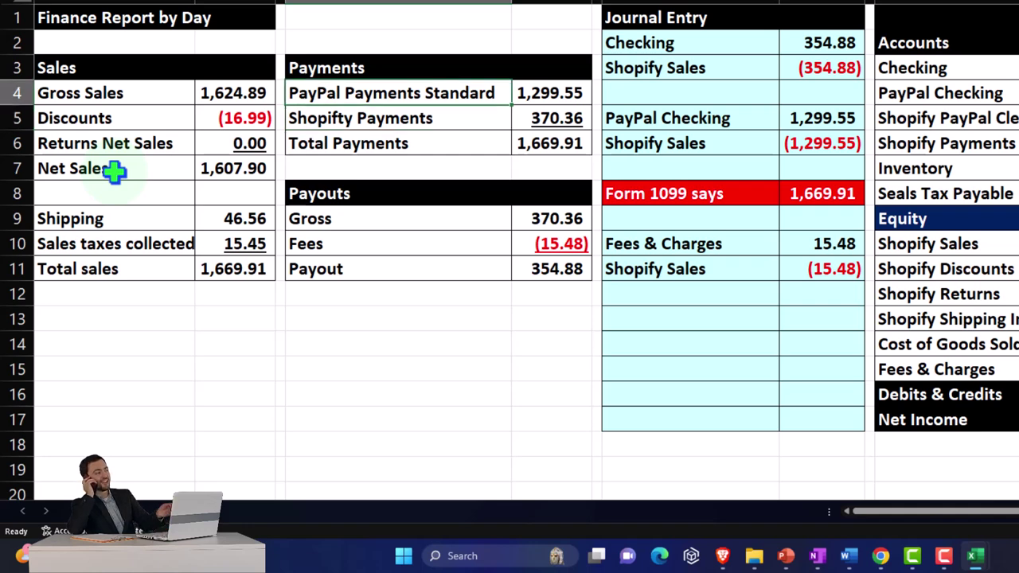
key(Right)
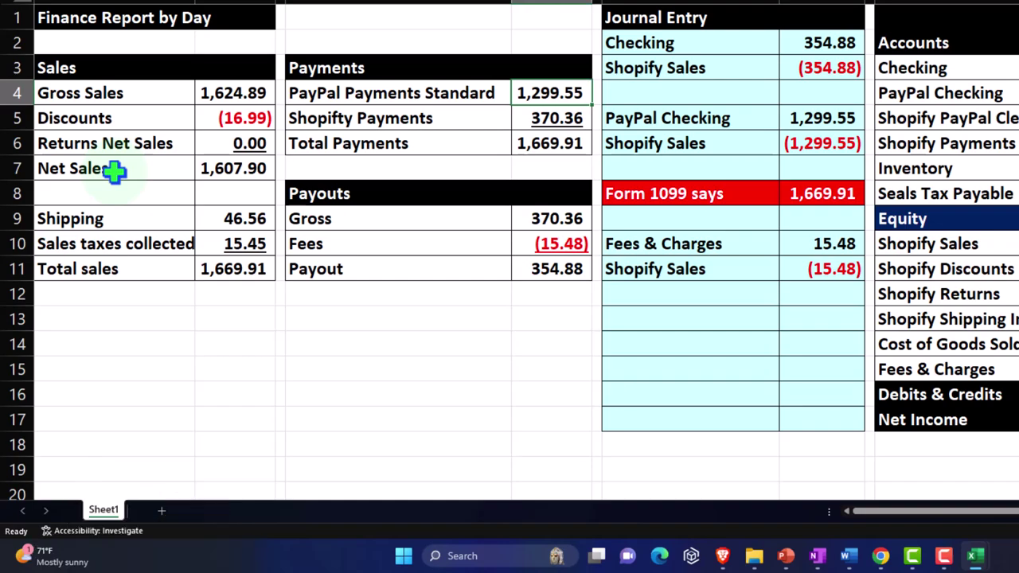
key(Down)
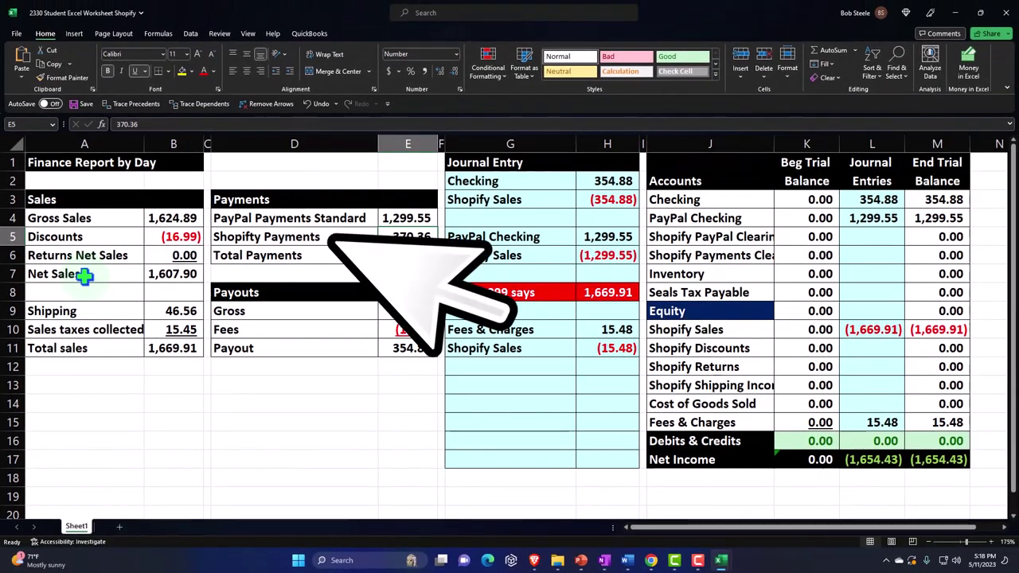
Review the Payouts section's amounts, covering the gross, the fees and the net payout
key(Down)
key(Down)
key(Down)
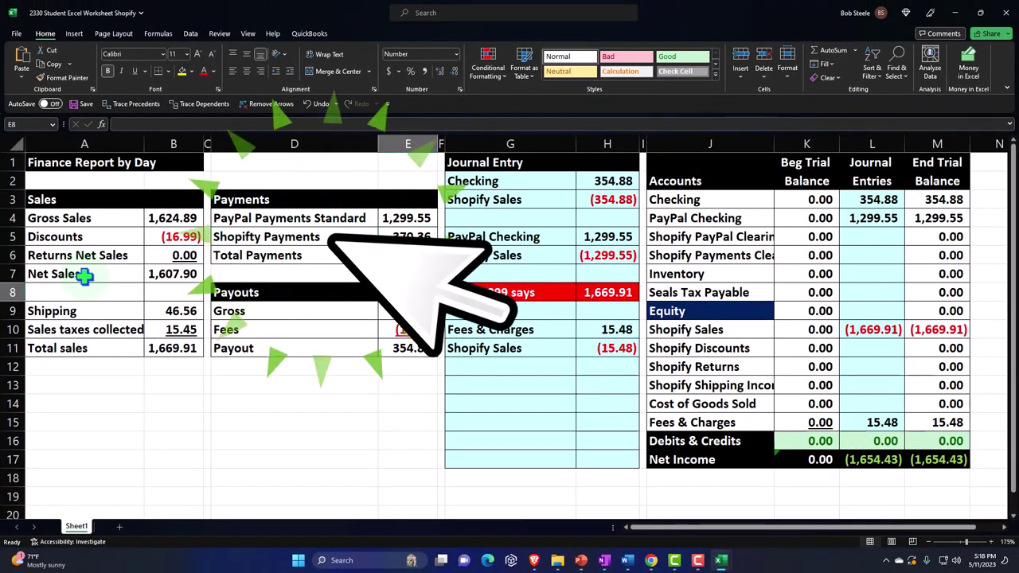
key(Down)
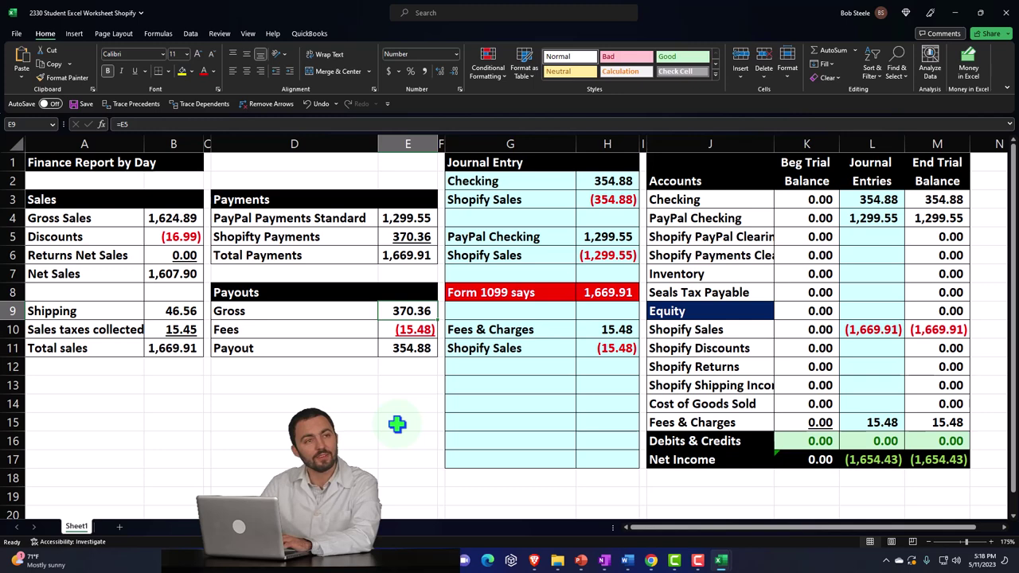
key(Down)
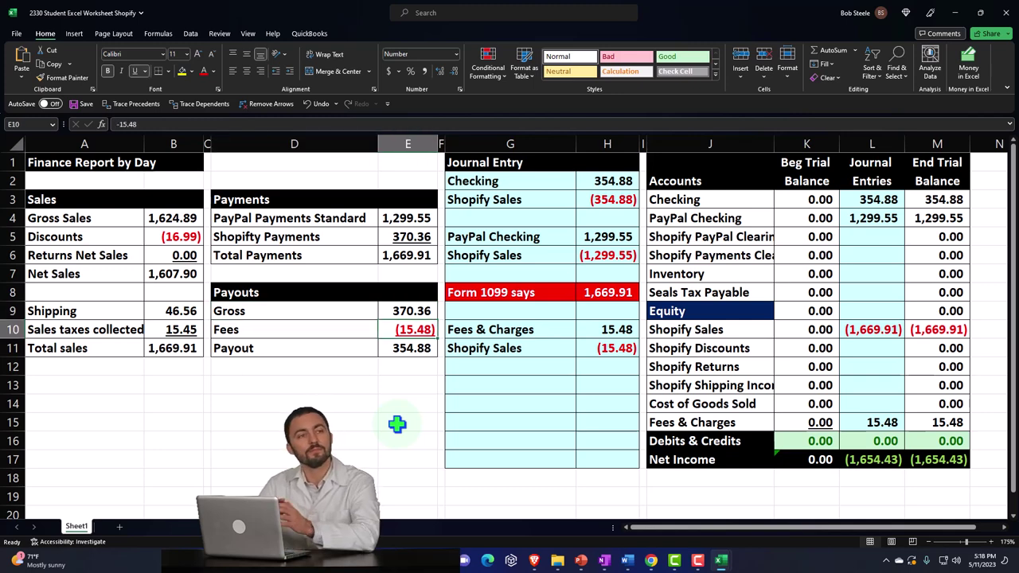
key(Down)
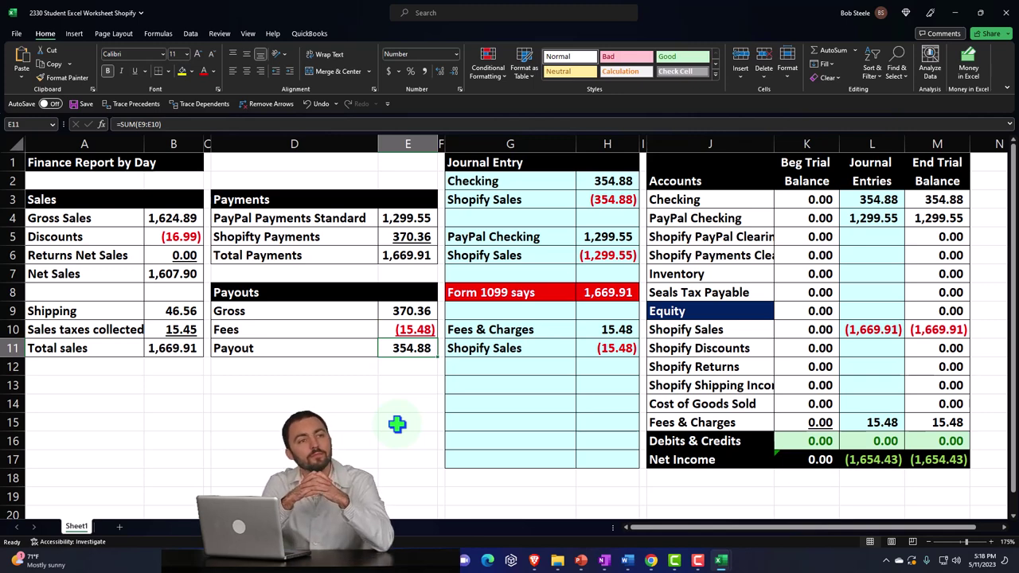
Compare the PayPal and Shopify payment amounts in the Payments section with the journal entry lines and the account list
click(407, 237)
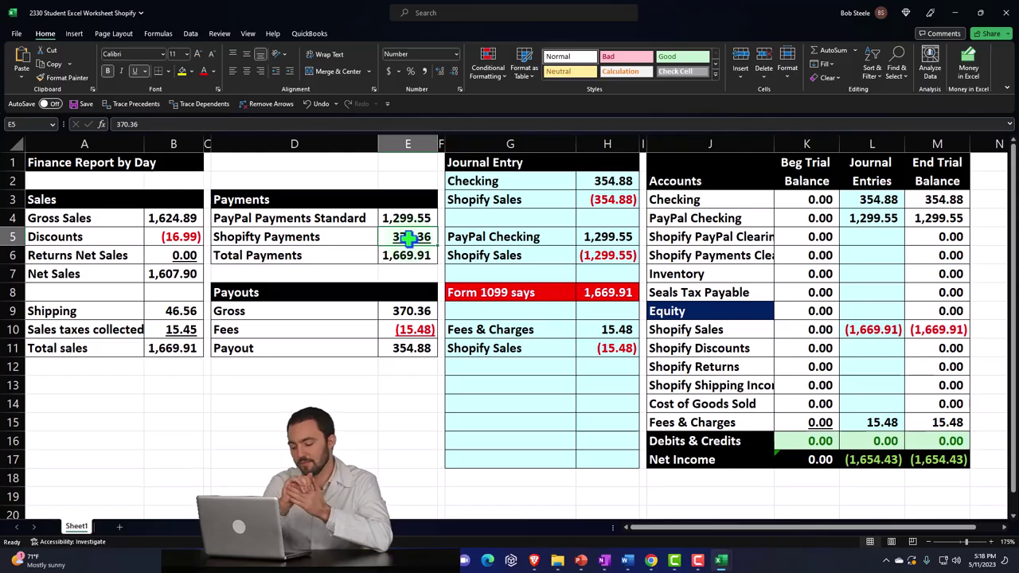
key(Right)
key(Right)
key(Right)
key(Right)
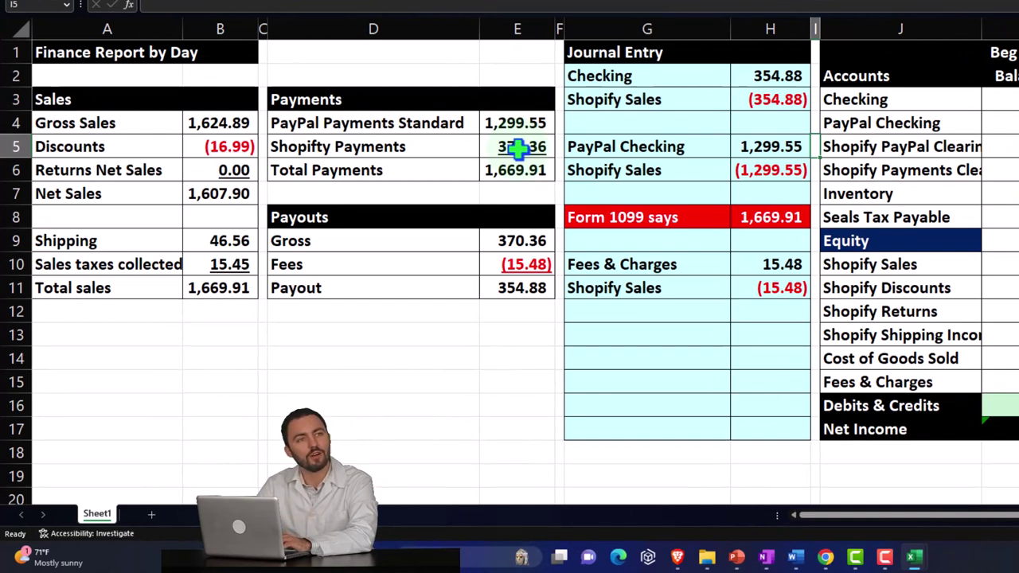
click(516, 122)
key(Down)
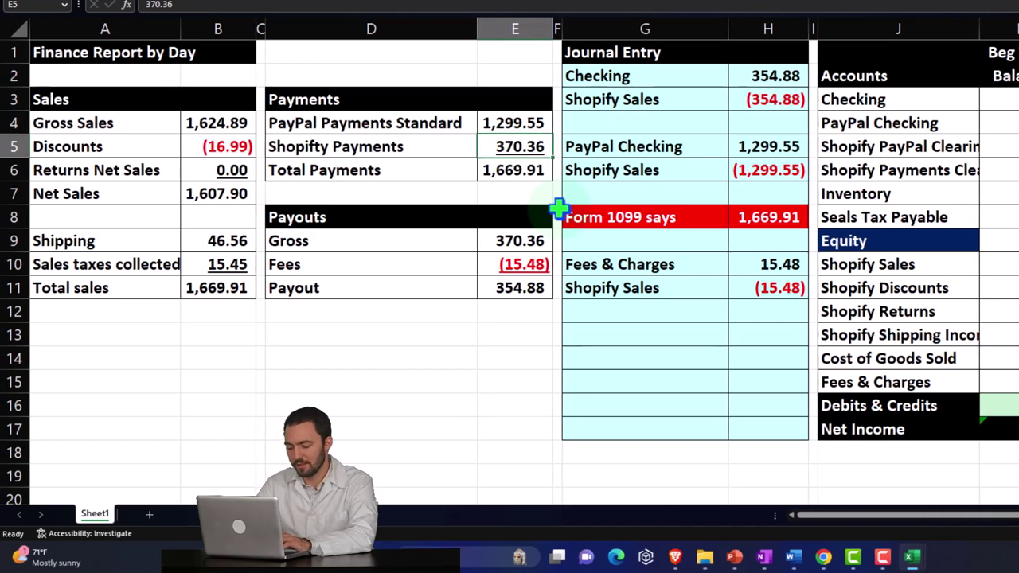
key(Right)
key(Right)
key(Right)
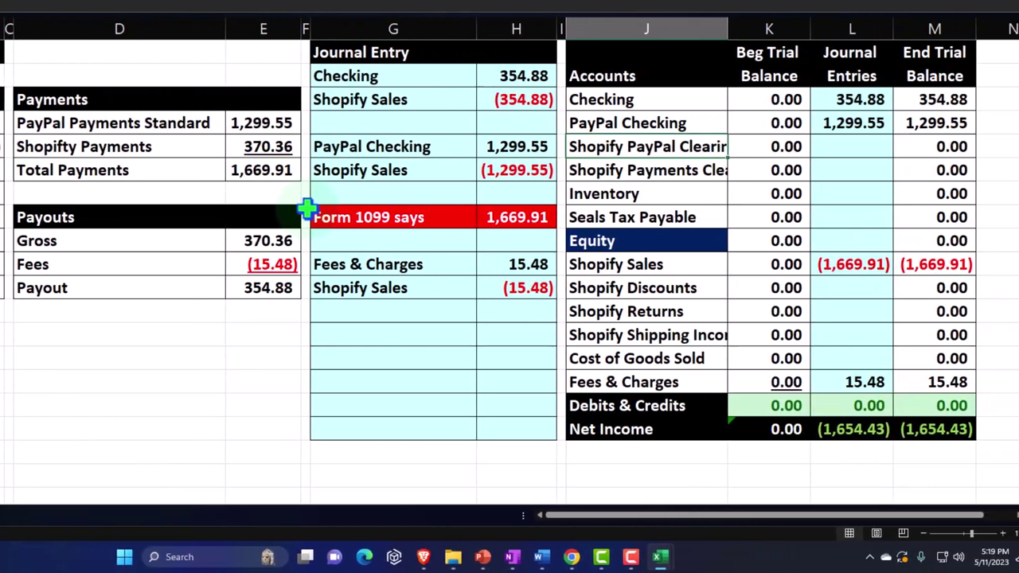
Inspect the Journal Entries column's formulas for the Checking, PayPal Checking and Shopify Sales accounts
click(898, 99)
text(=H4)
click(816, 117)
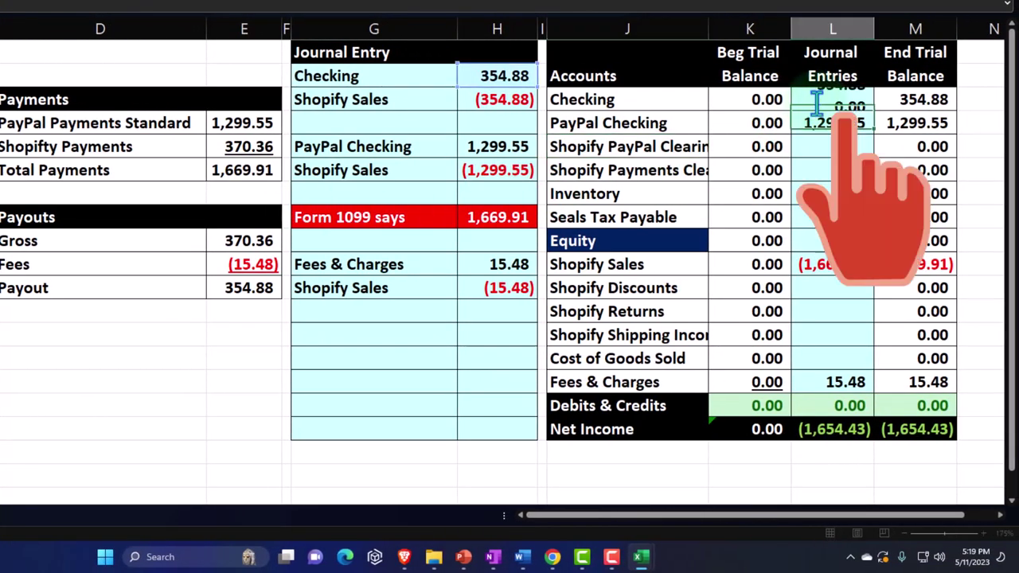
click(816, 119)
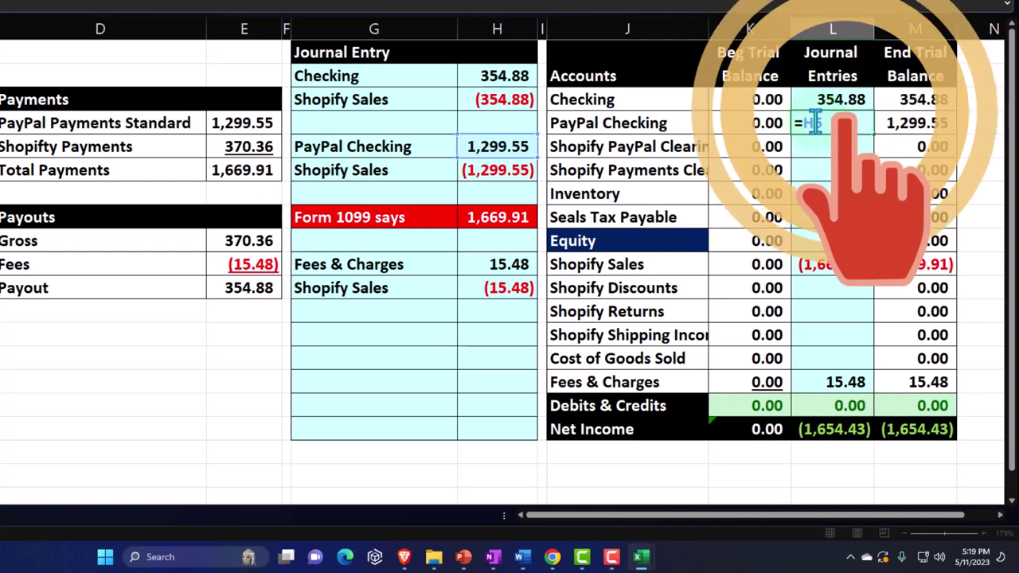
double_click(832, 269)
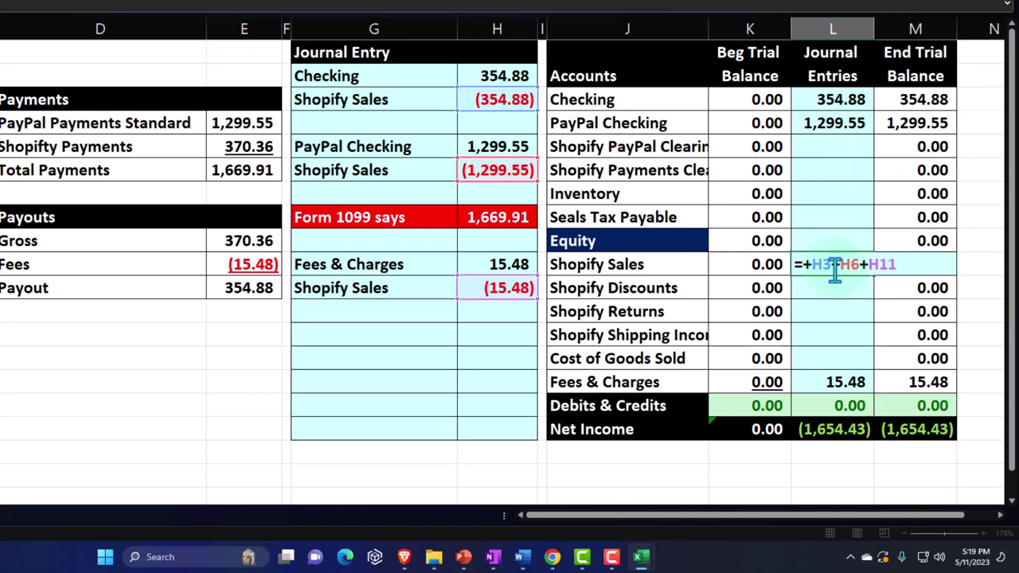
key(Return)
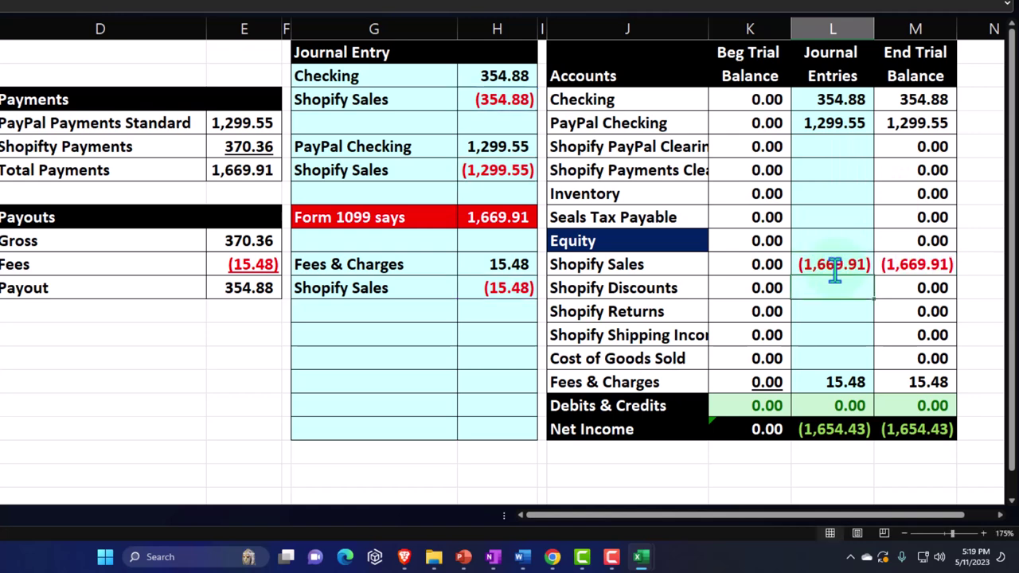
Examine the Form 1099 total's formula and the Sales, Payments and Payouts data it relates to
click(493, 223)
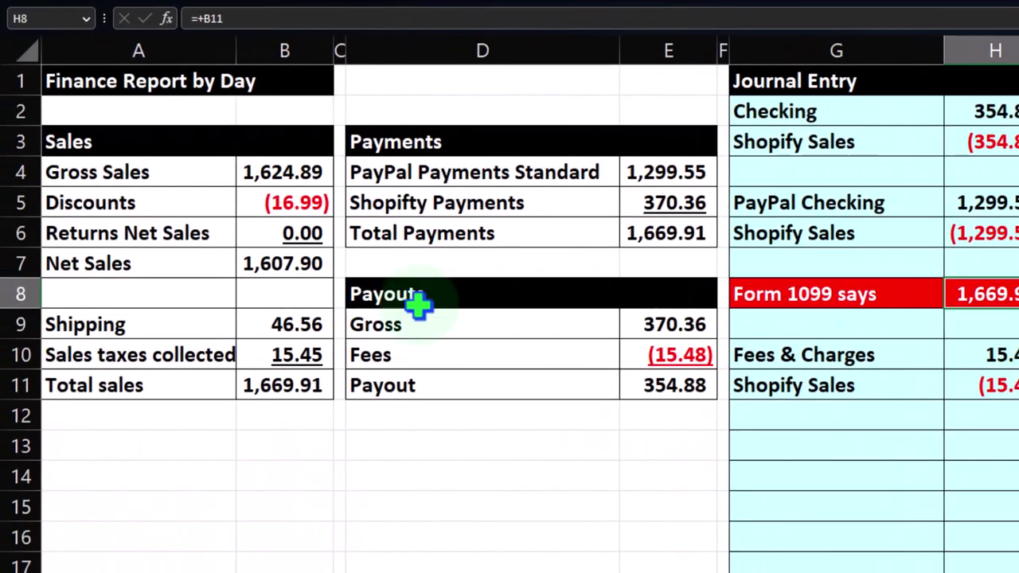
click(175, 146)
drag(175, 145, 629, 428)
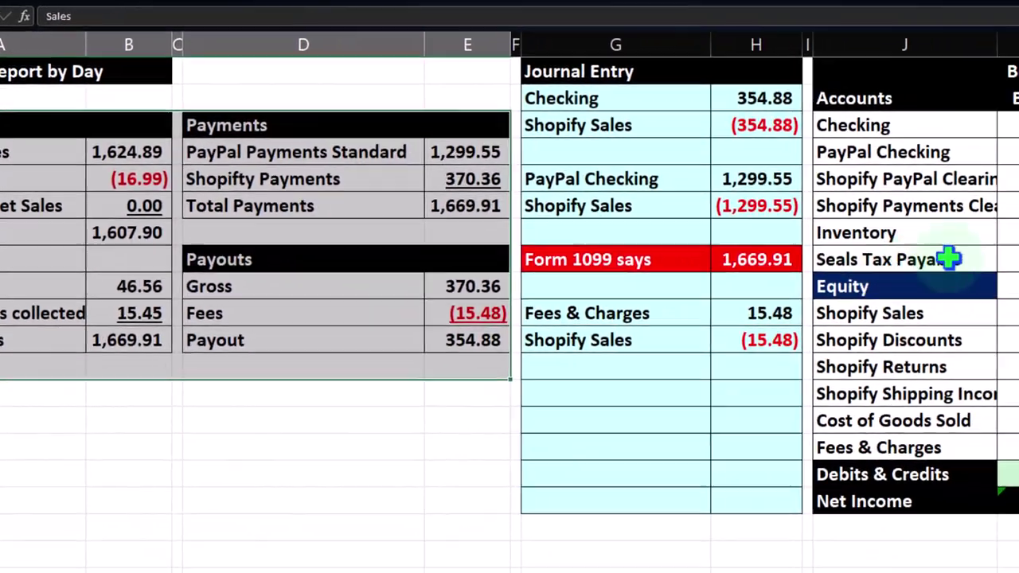
click(806, 238)
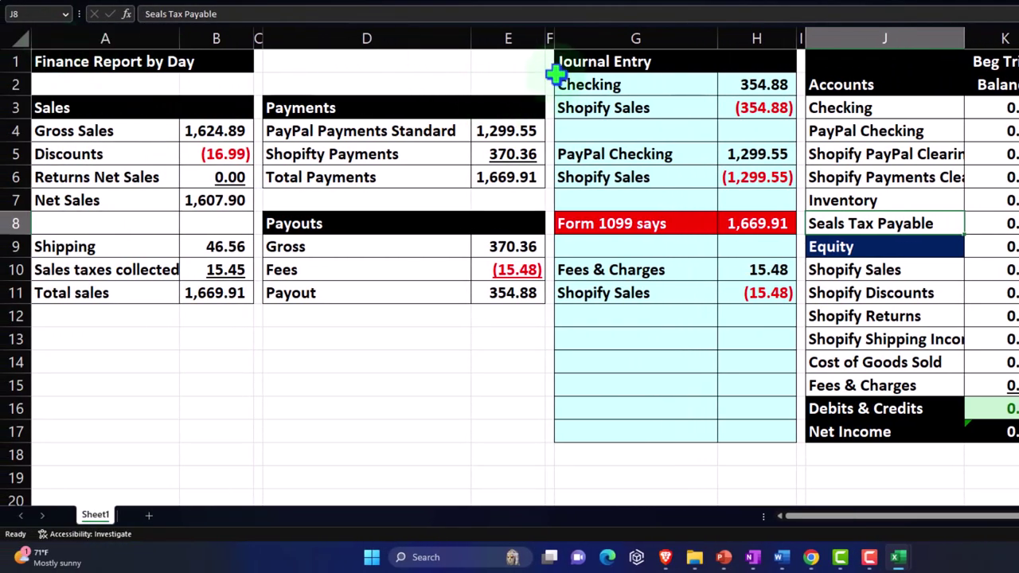
Copy columns F through M with the journal entry and trial balance and paste them starting at cell N1
click(550, 33)
drag(551, 33, 1018, 41)
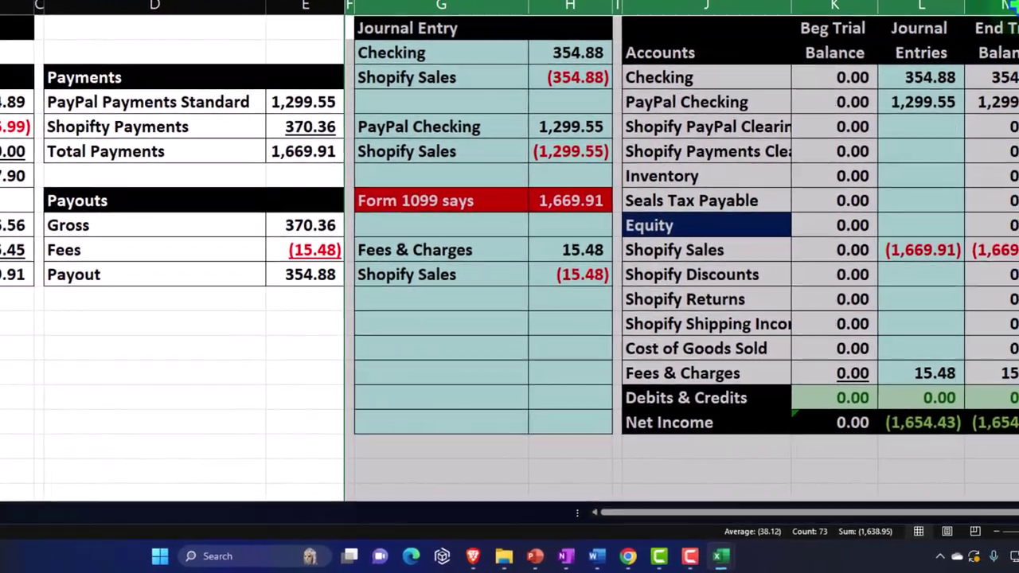
key(ctrl+c)
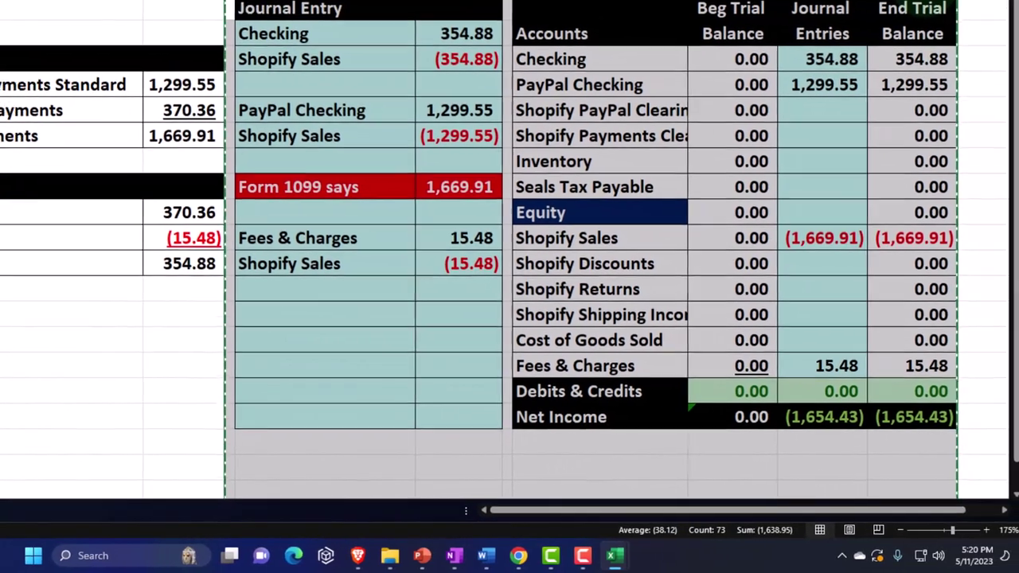
right_click(731, 97)
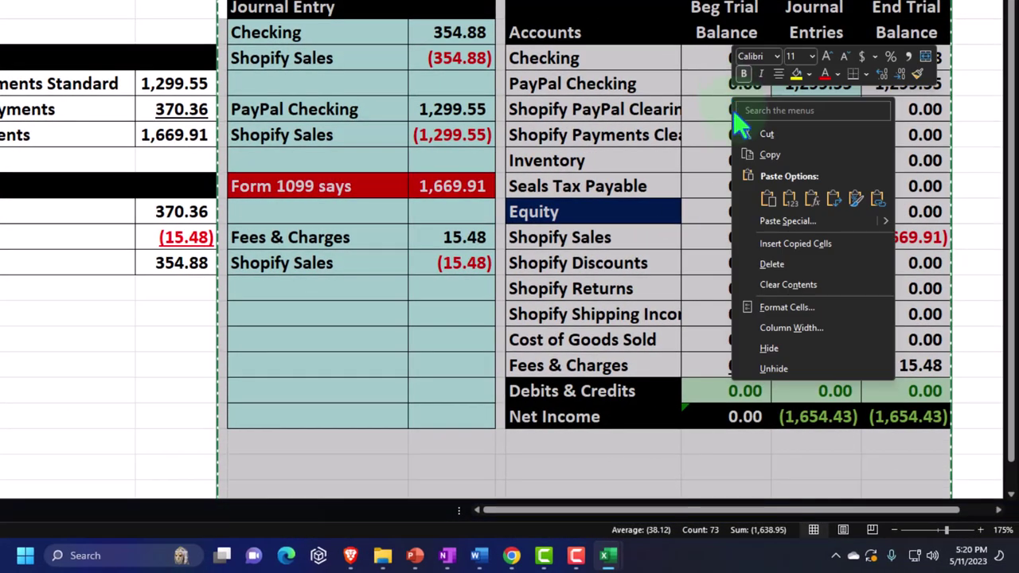
click(753, 152)
drag(747, 511, 778, 512)
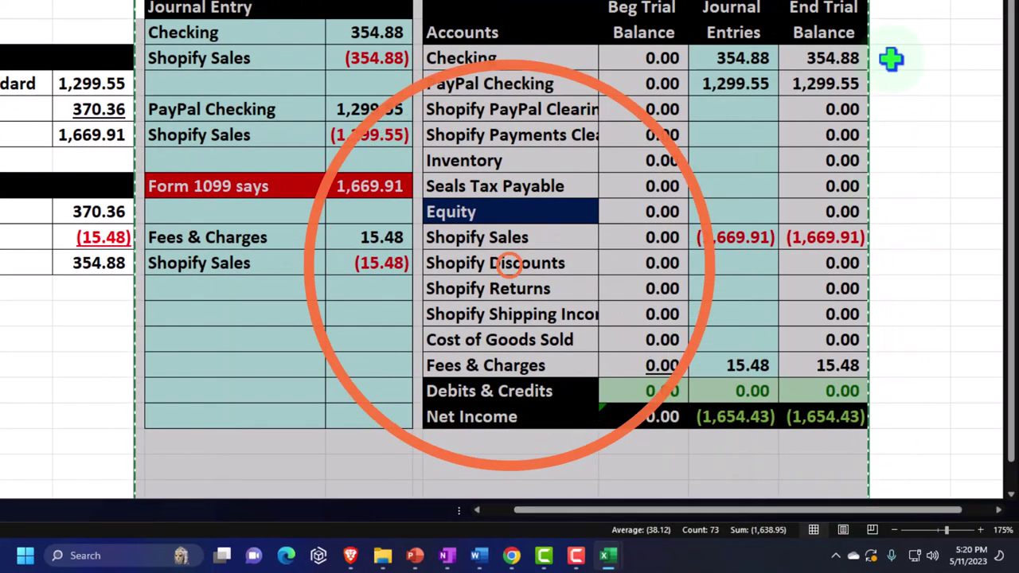
click(902, 8)
right_click(904, 9)
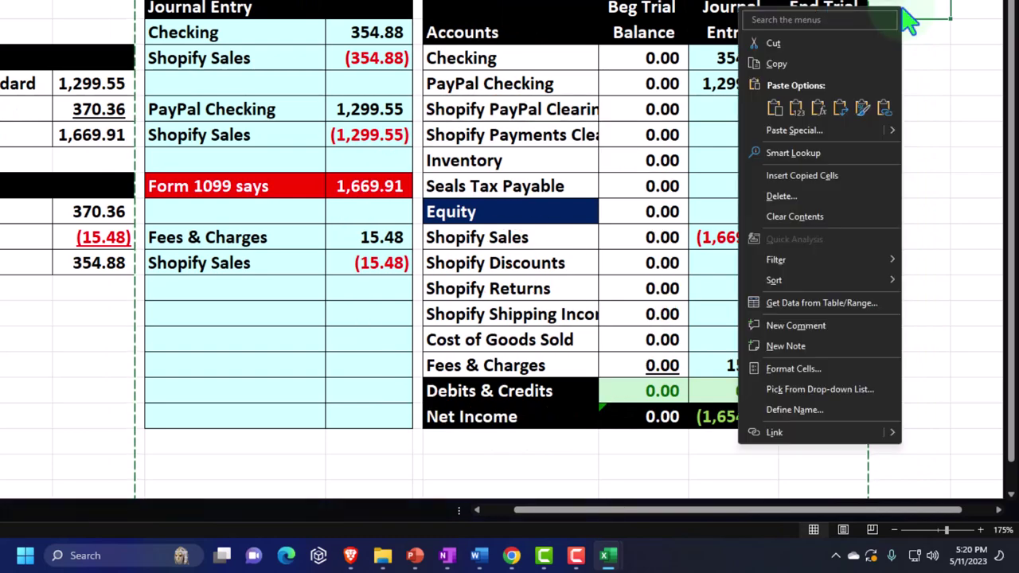
click(774, 108)
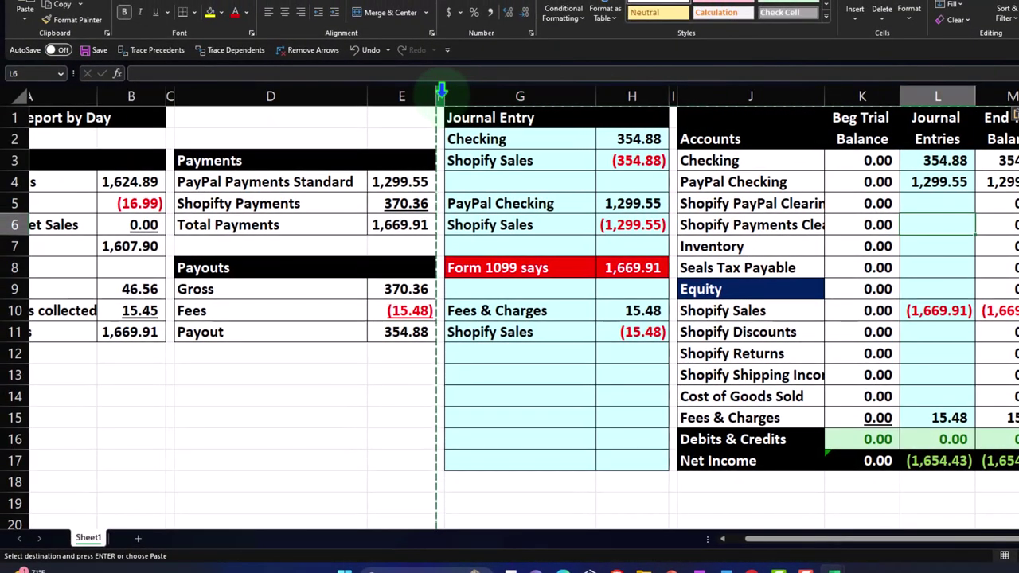
Hide the original journal entry and trial balance columns F through M
click(440, 89)
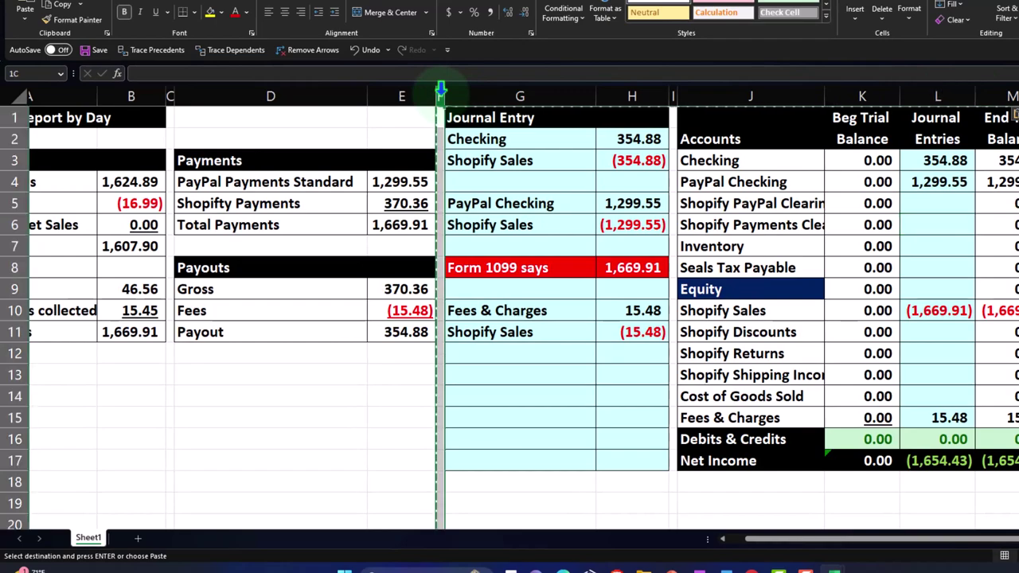
drag(441, 89, 990, 95)
right_click(675, 189)
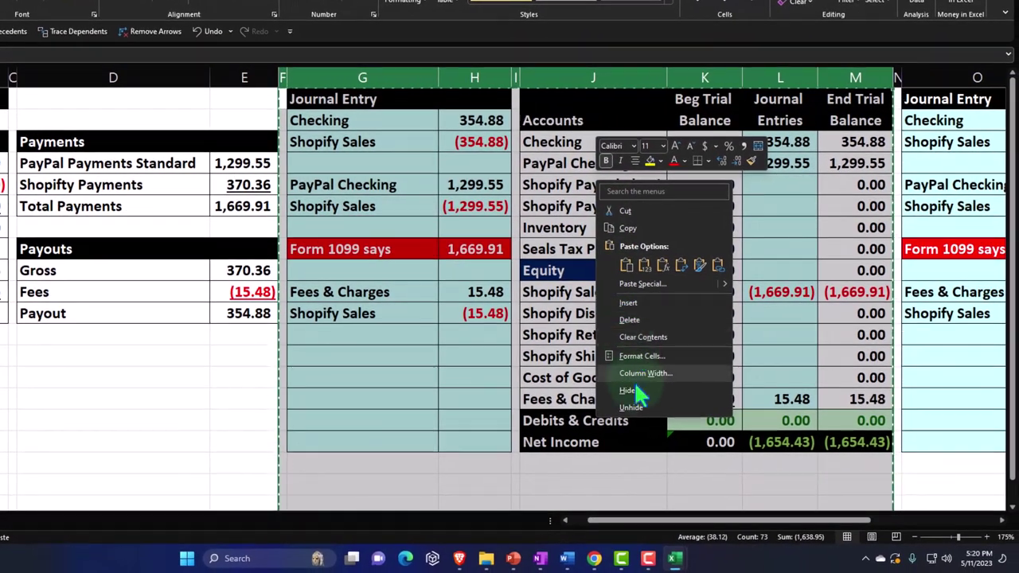
click(634, 391)
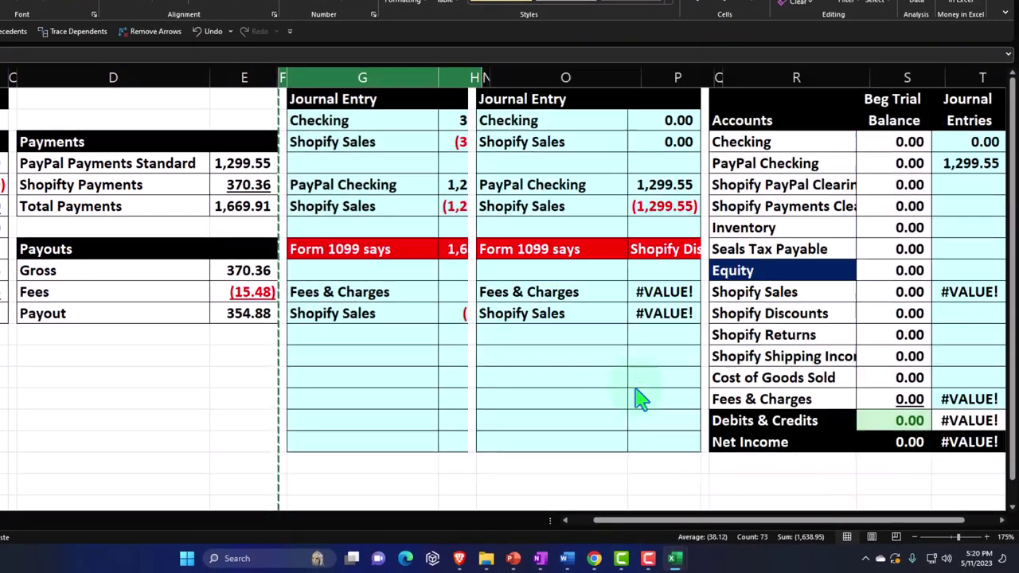
Clear the copied journal entry's accounts and amounts, and apply row 7's format to its red row 8
click(427, 316)
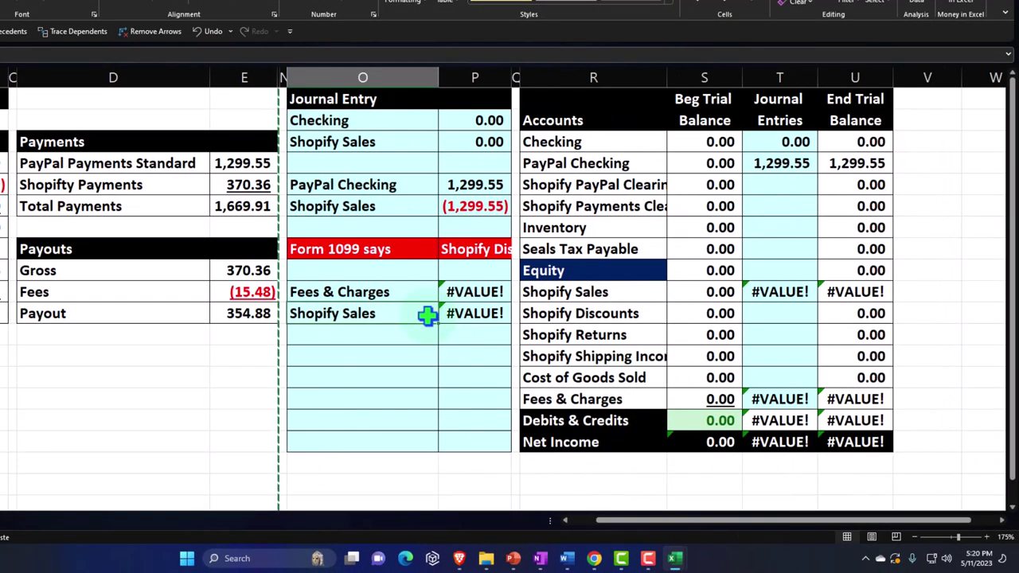
drag(318, 120, 462, 306)
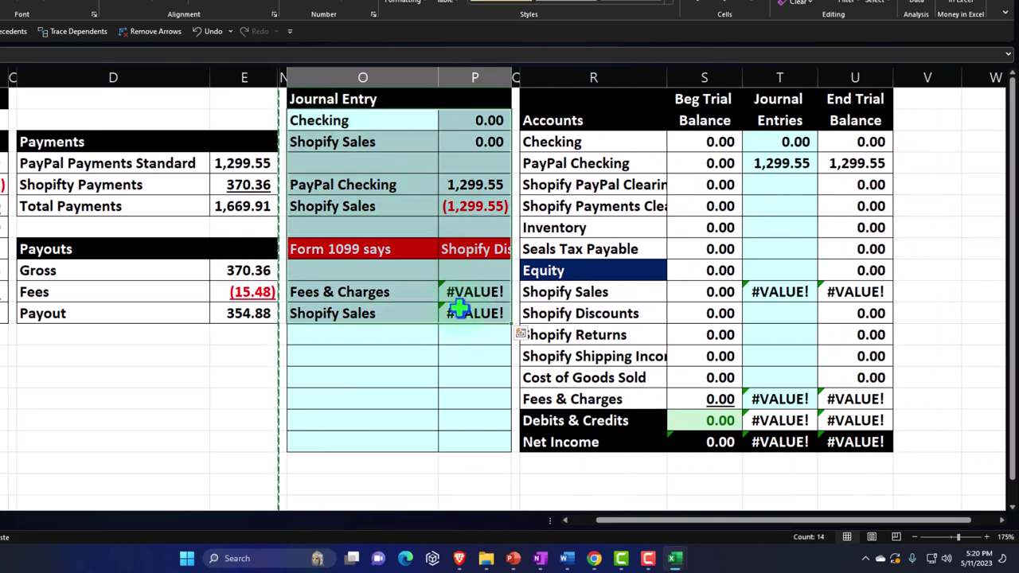
key(Delete)
click(466, 227)
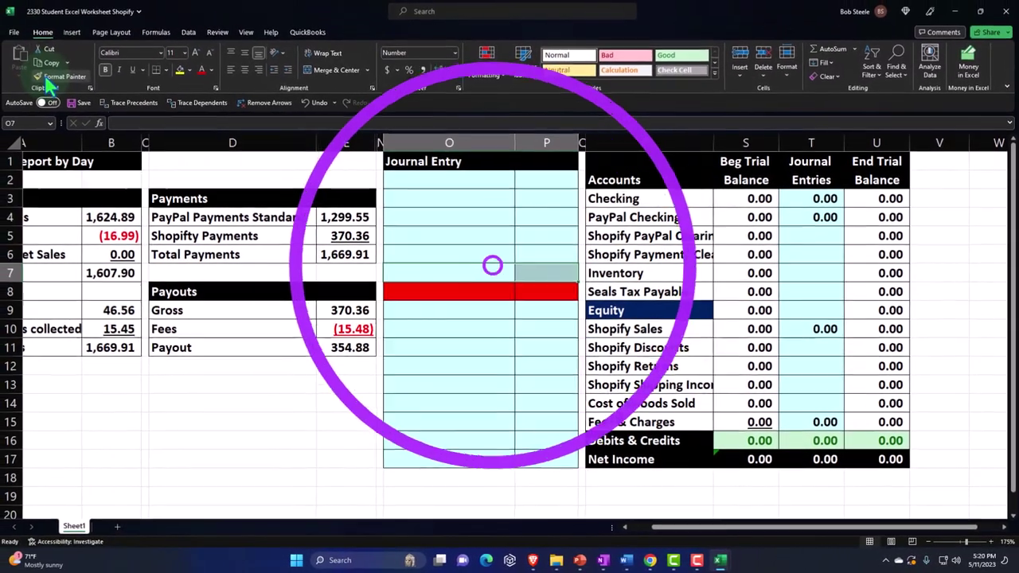
click(66, 80)
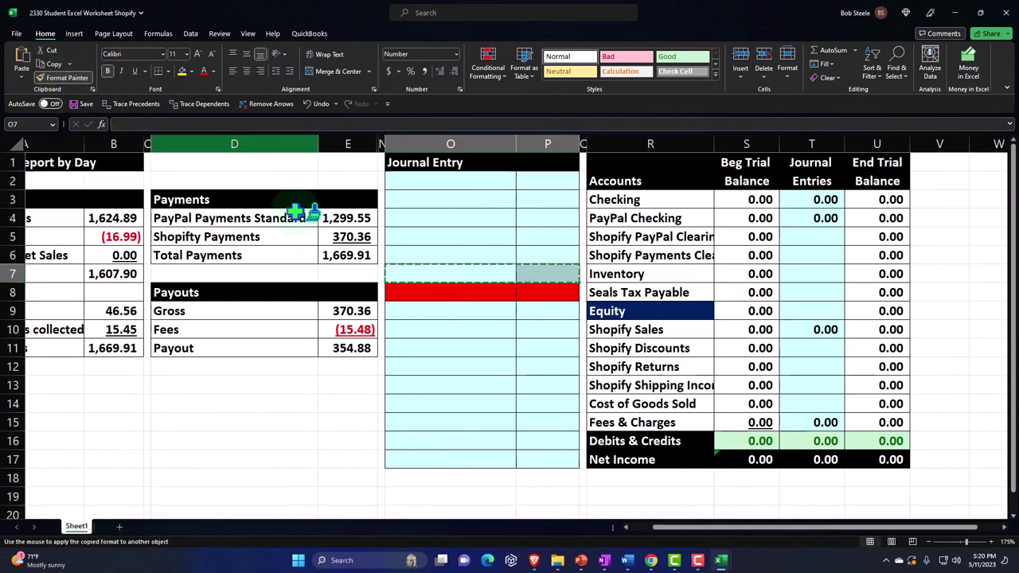
click(433, 291)
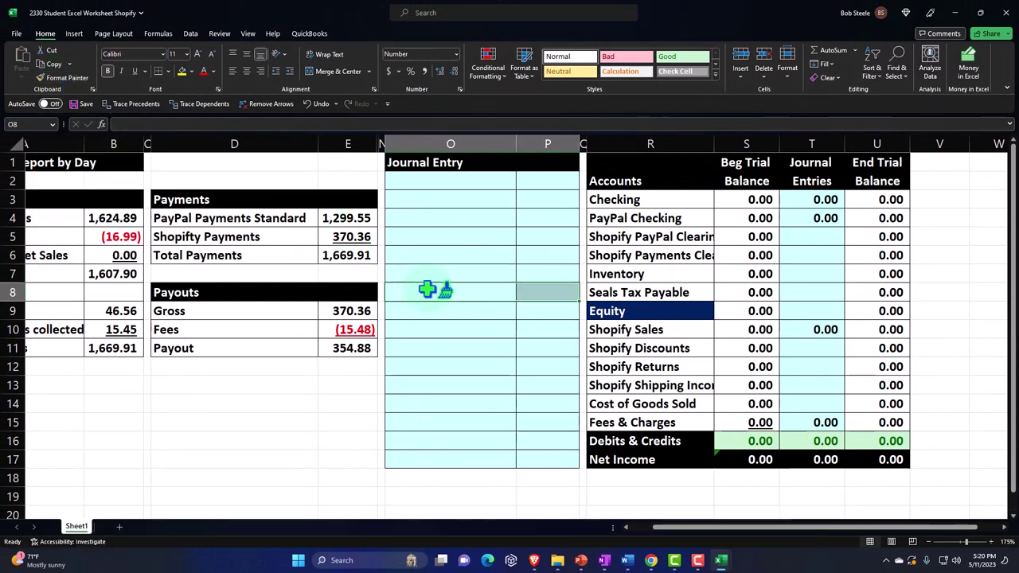
Clear the copied trial balance's Journal Entries cells T3:T15 and widen column R to fit the account names
drag(810, 199, 812, 420)
key(Delete)
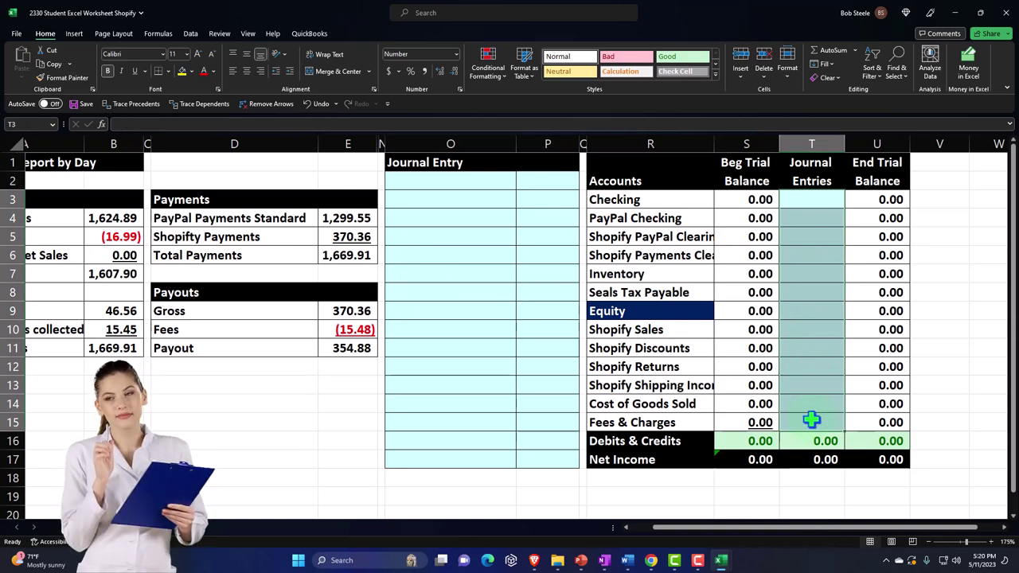
click(812, 419)
drag(712, 146, 740, 146)
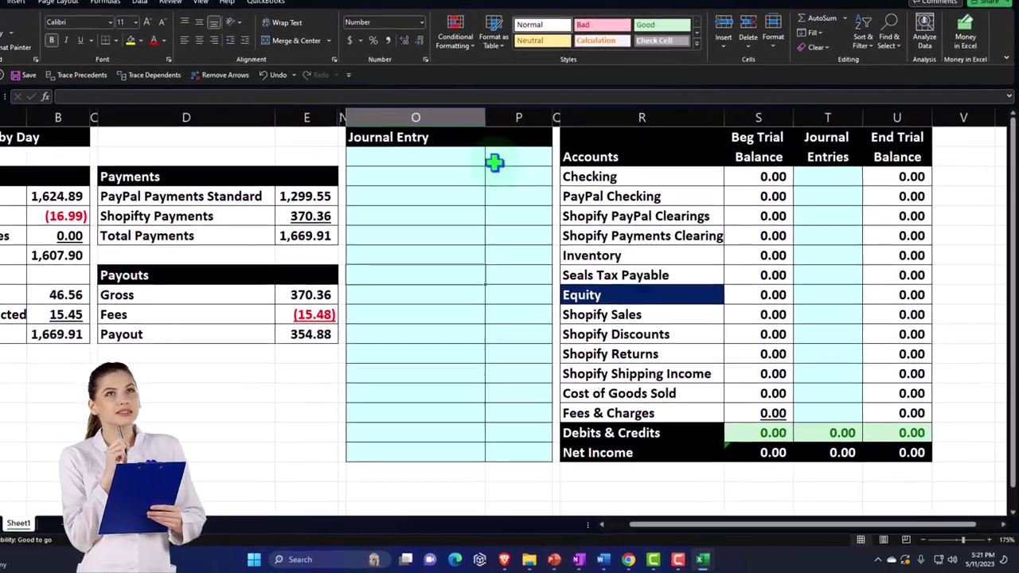
Fill the journal entry's first account cell, O2, with a reference to the Shopify Sales account in the trial balance
click(479, 235)
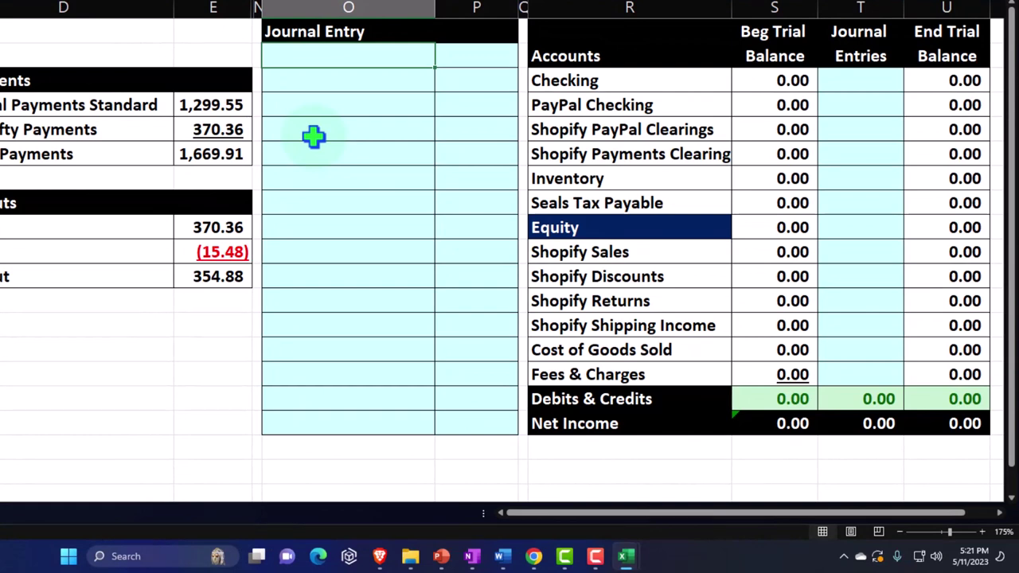
text(=)
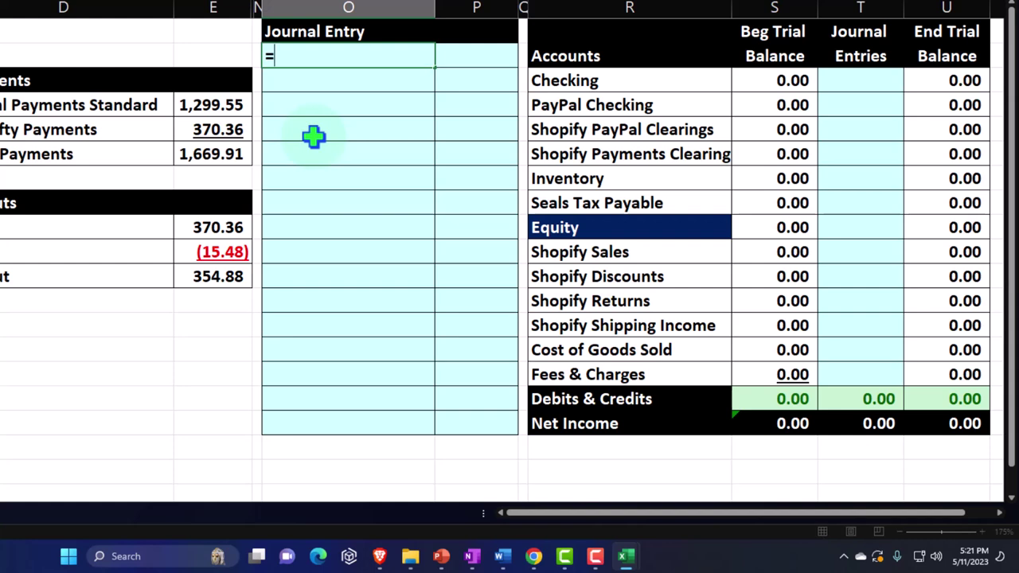
key(Down)
key(Down)
key(Down)
key(Down)
key(Down)
key(Down)
key(Down)
key(Right)
key(Right)
key(Right)
key(Down)
key(Return)
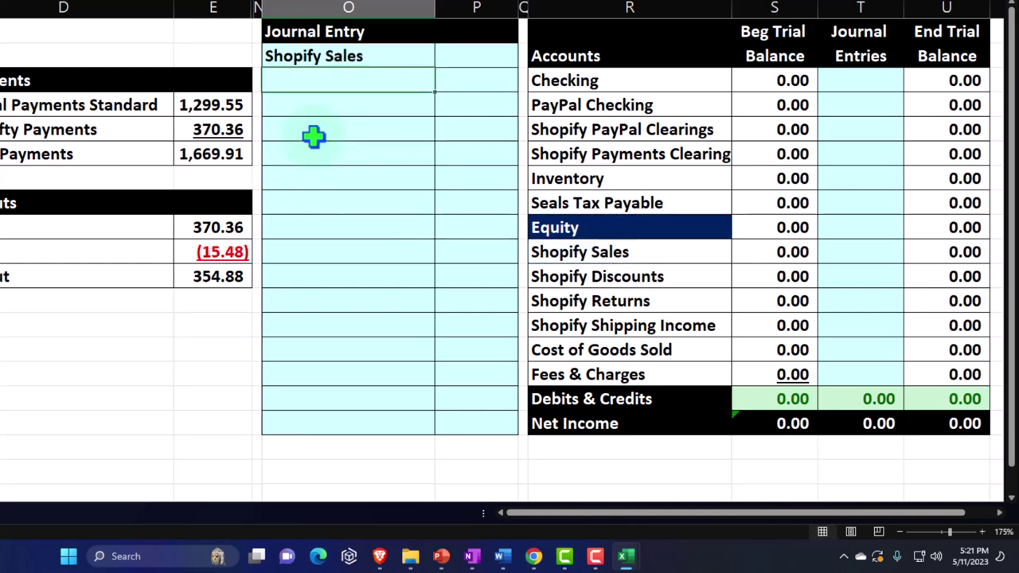
Enter the Shopify Sales line's credit amount in P2 as the negative of Gross Sales in B4
key(Up)
key(Right)
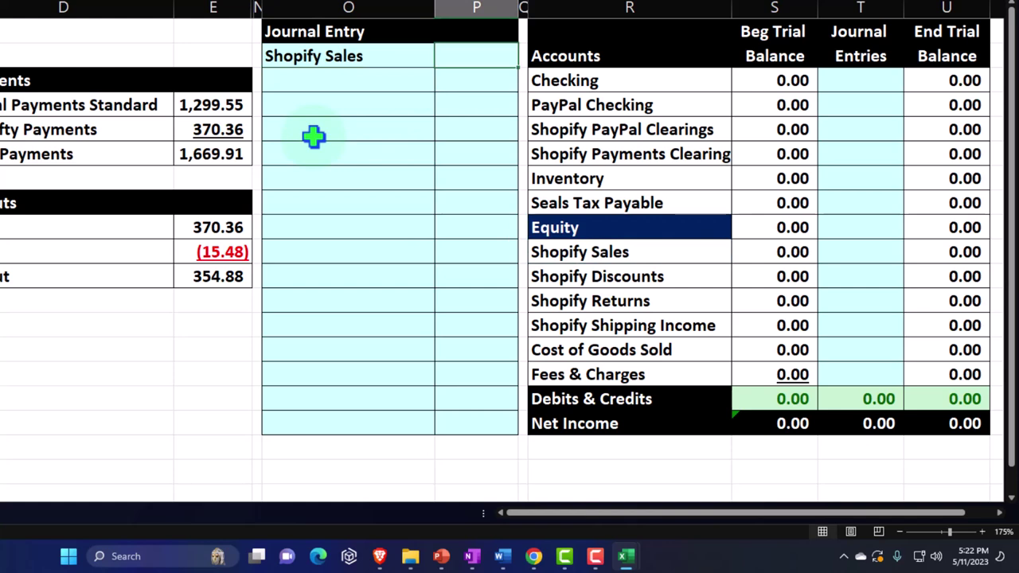
click(392, 86)
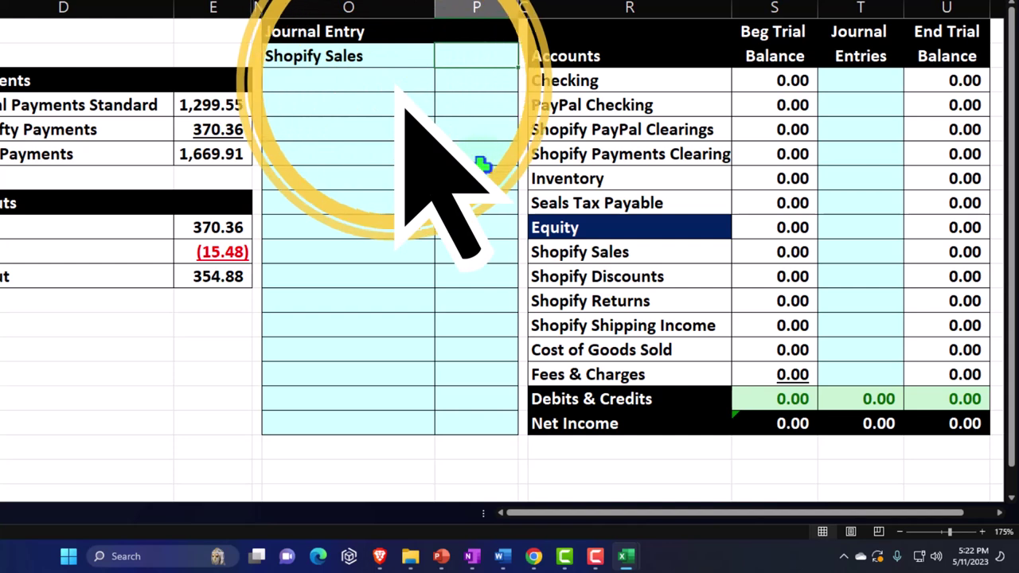
text(-)
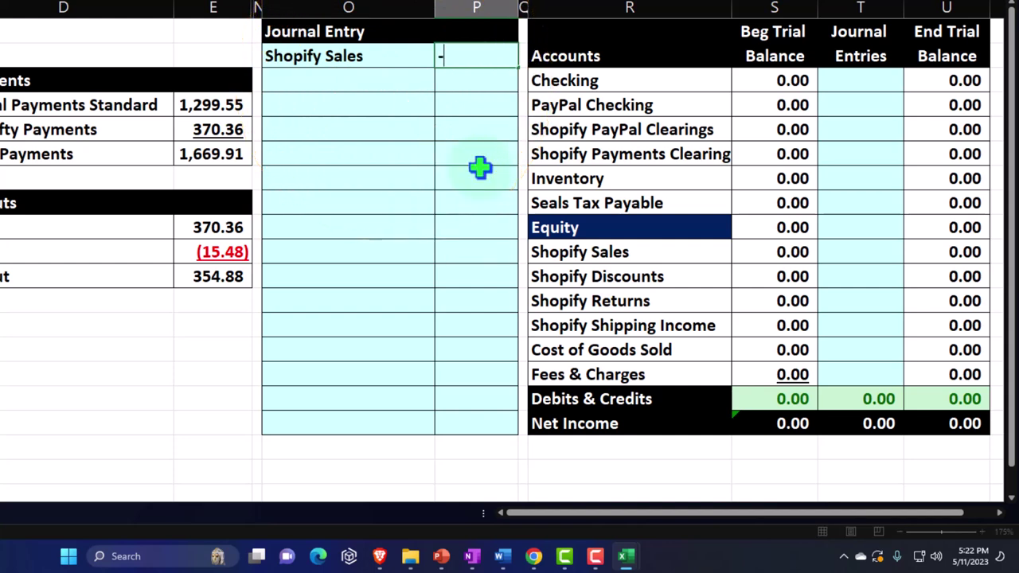
key(Left)
key(Left)
key(Left)
key(Left)
key(Left)
key(Left)
key(Down)
key(Down)
key(Return)
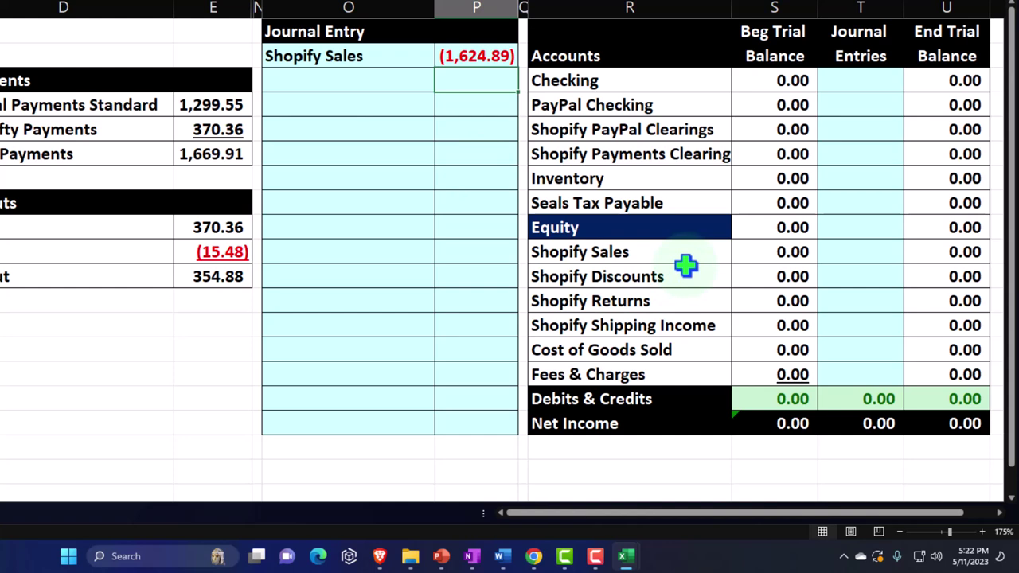
key(Left)
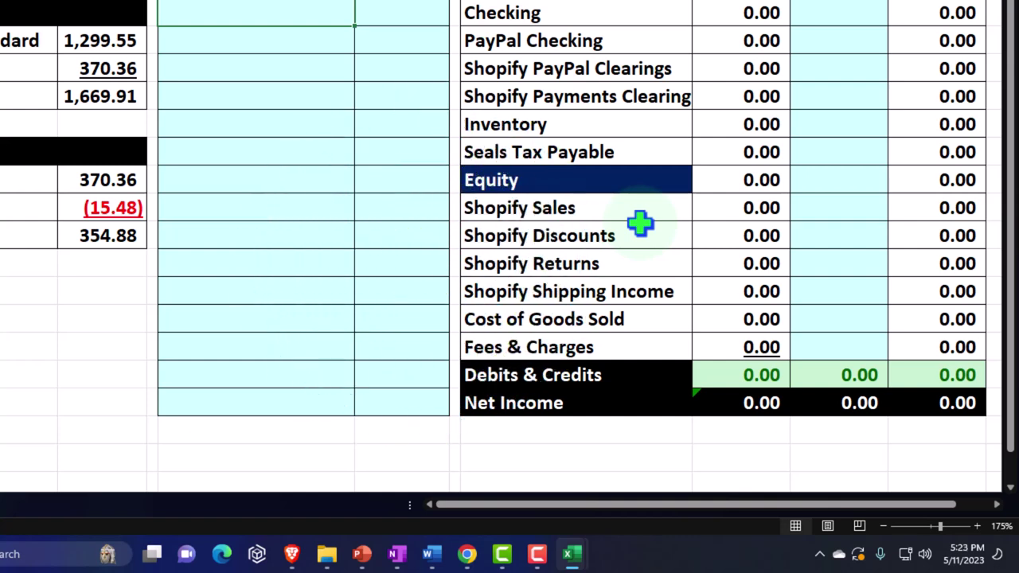
Fill the journal entry's second account cell, O3, with a reference to the Shopify Discounts account in the trial balance
text(=)
key(Down)
key(Down)
key(Down)
key(Down)
key(Down)
key(Down)
key(Down)
key(Down)
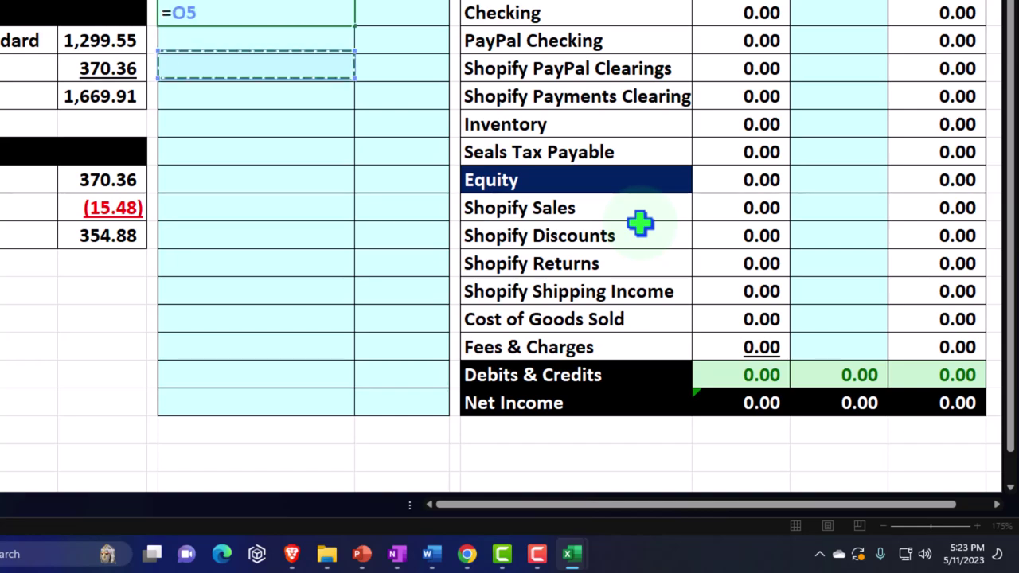
key(Right)
key(Right)
key(Right)
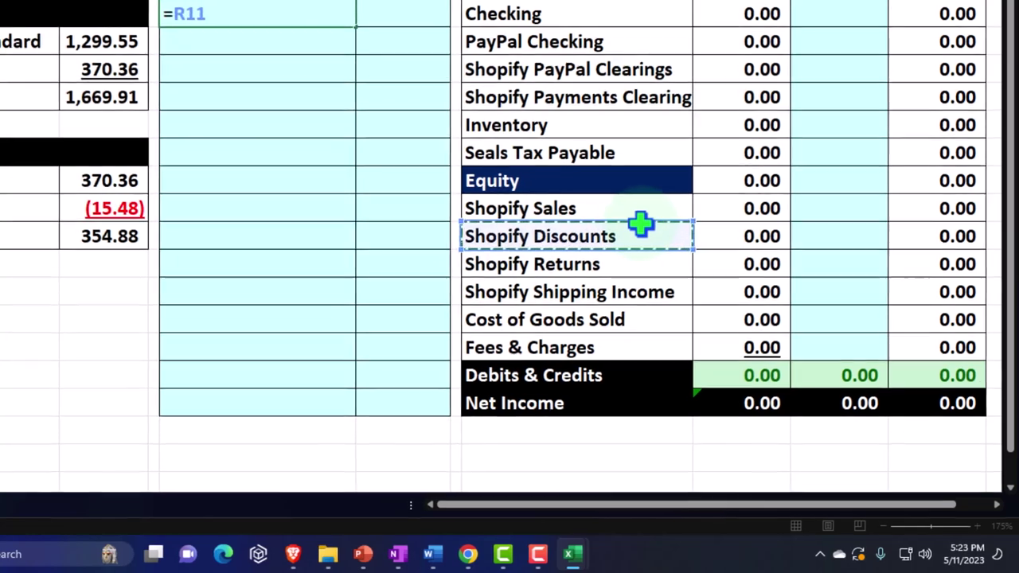
key(Return)
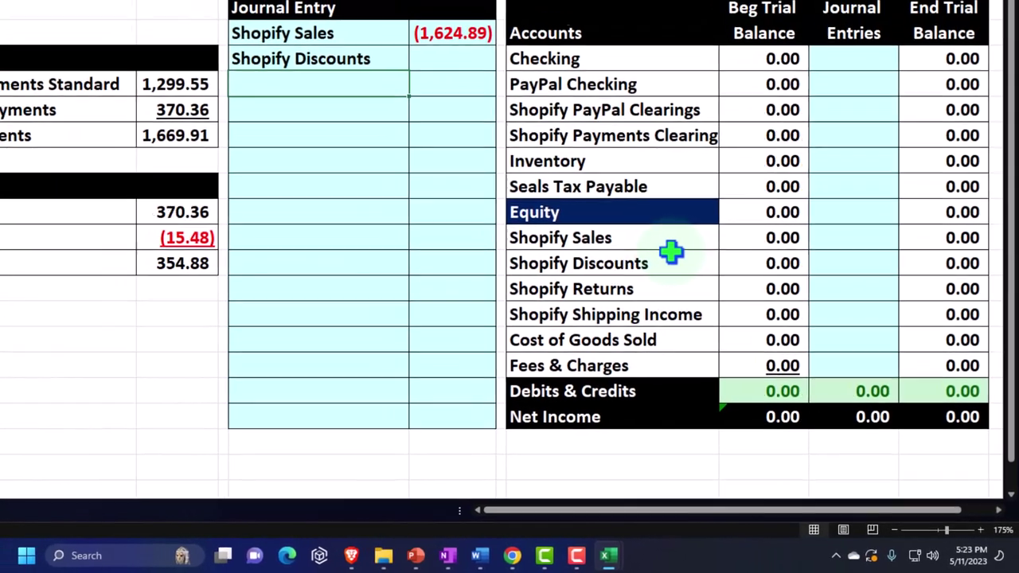
Enter the Shopify Discounts line's debit amount in P3 as the negative of Discounts in B5
key(Up)
key(Right)
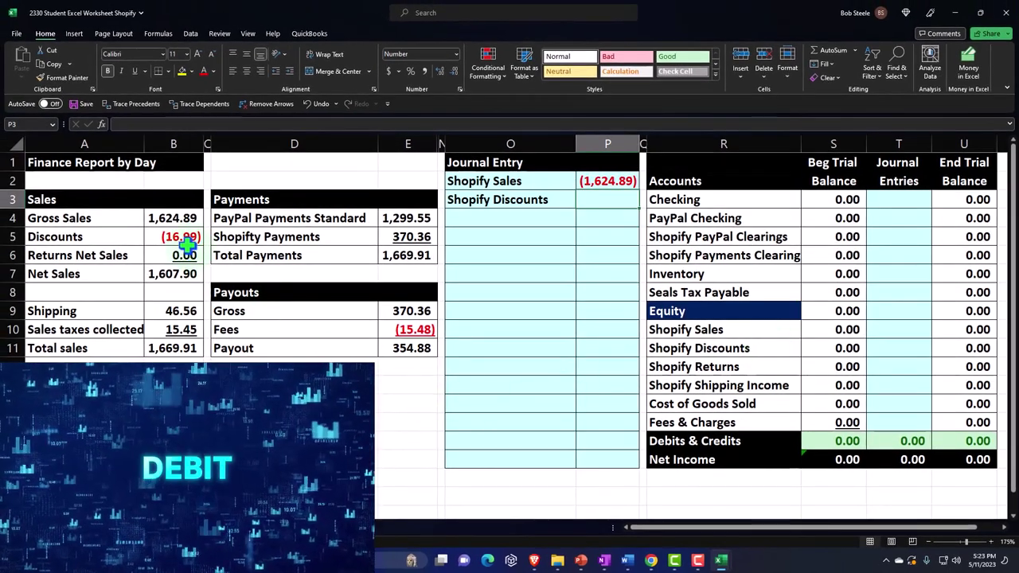
text(-)
key(Left)
key(Left)
key(Left)
key(Left)
key(Left)
key(Left)
key(Down)
key(Down)
key(Return)
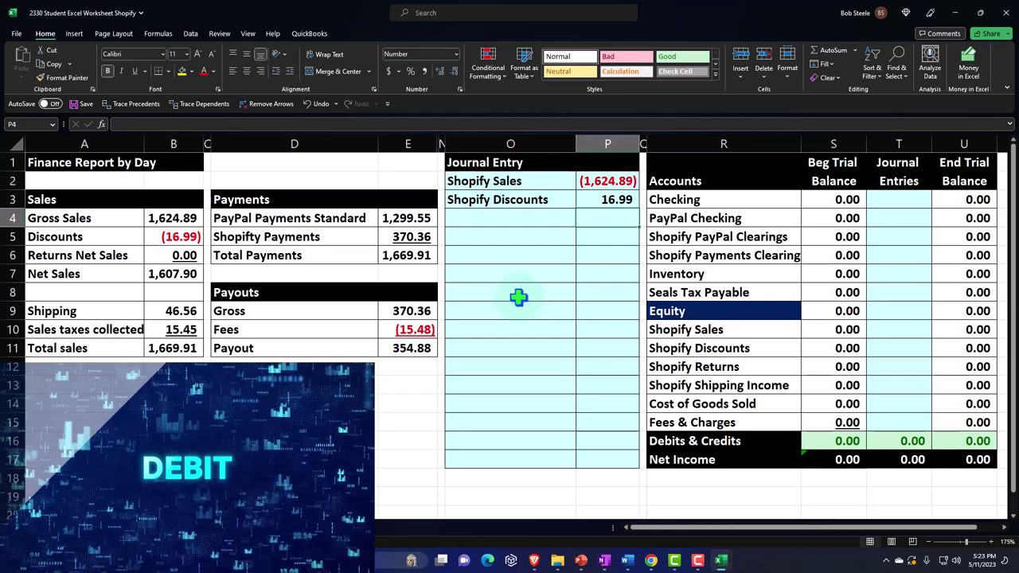
Review the Shopify Discounts debit in the journal entry against the sales and discounts accounts in the ending trial balance
key(Left)
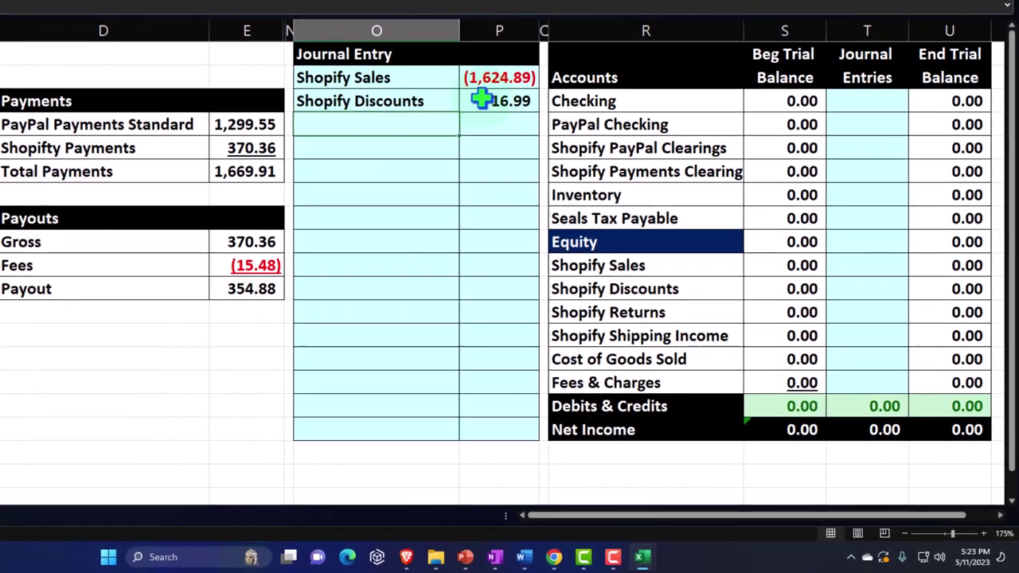
click(527, 130)
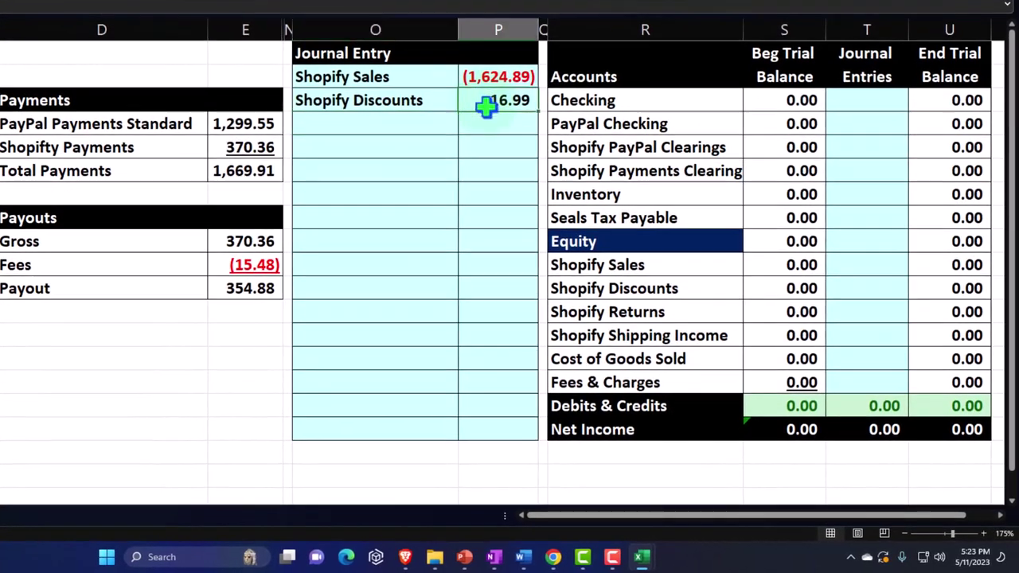
click(494, 116)
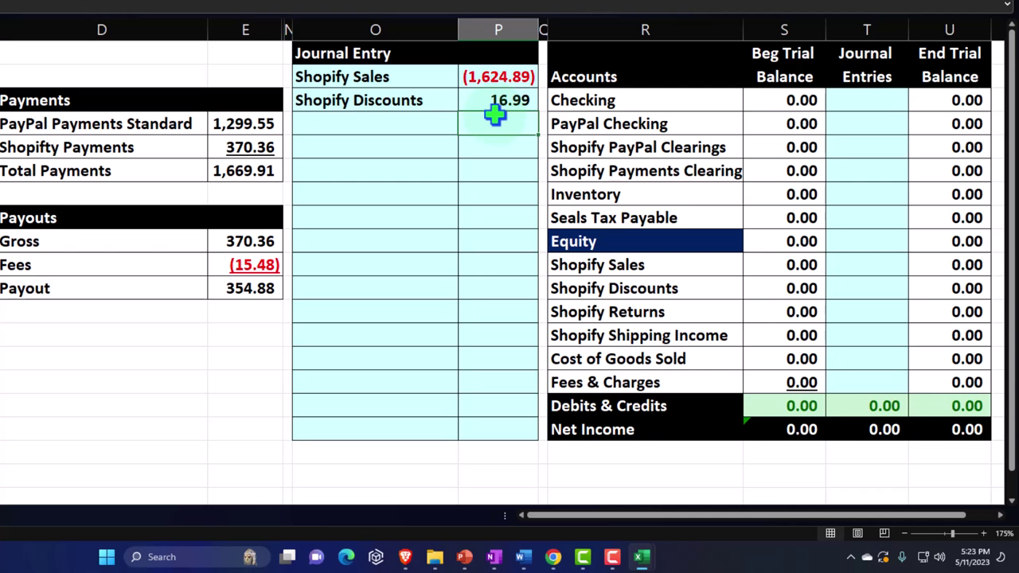
key(Left)
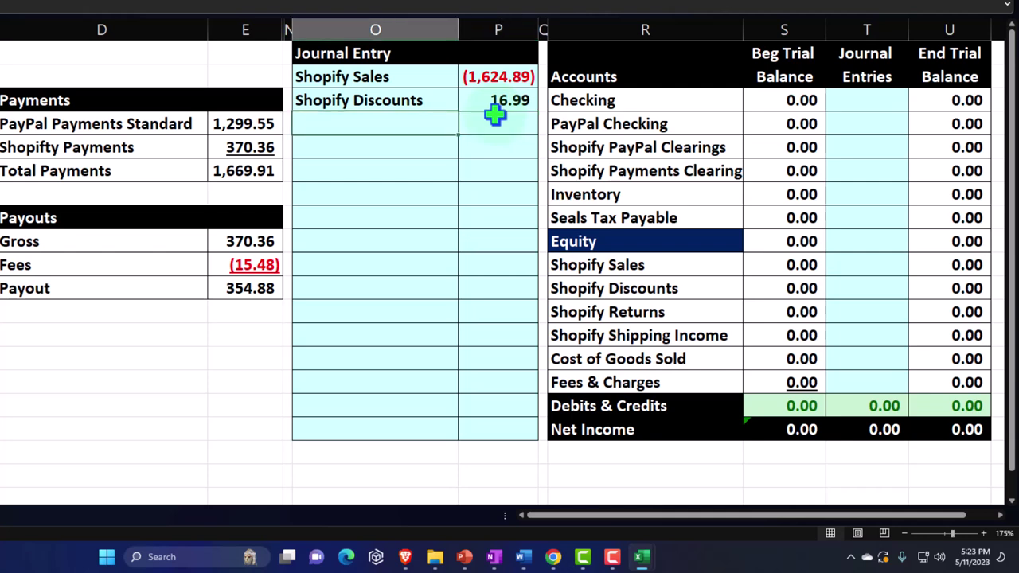
click(596, 287)
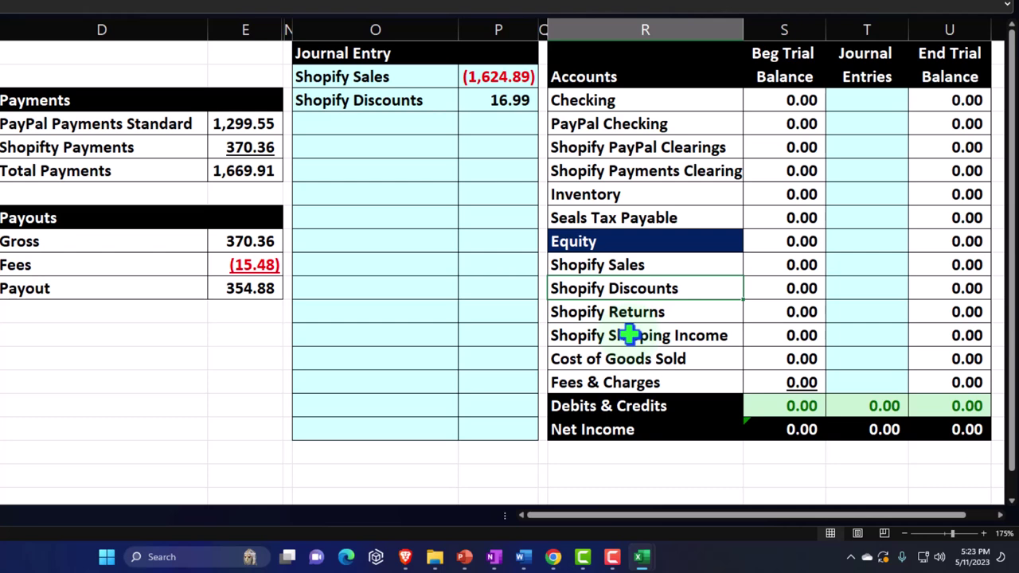
click(939, 284)
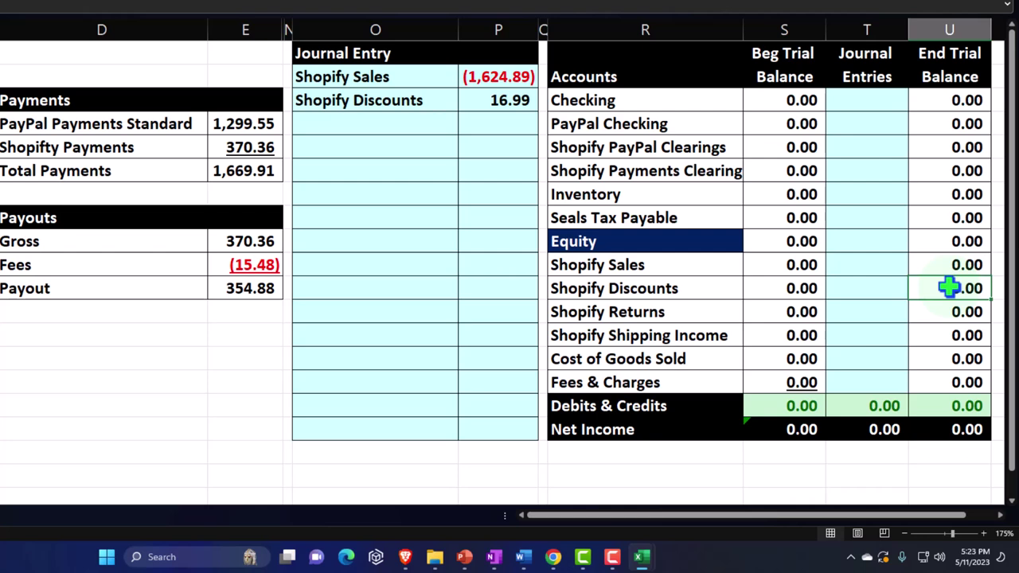
click(947, 264)
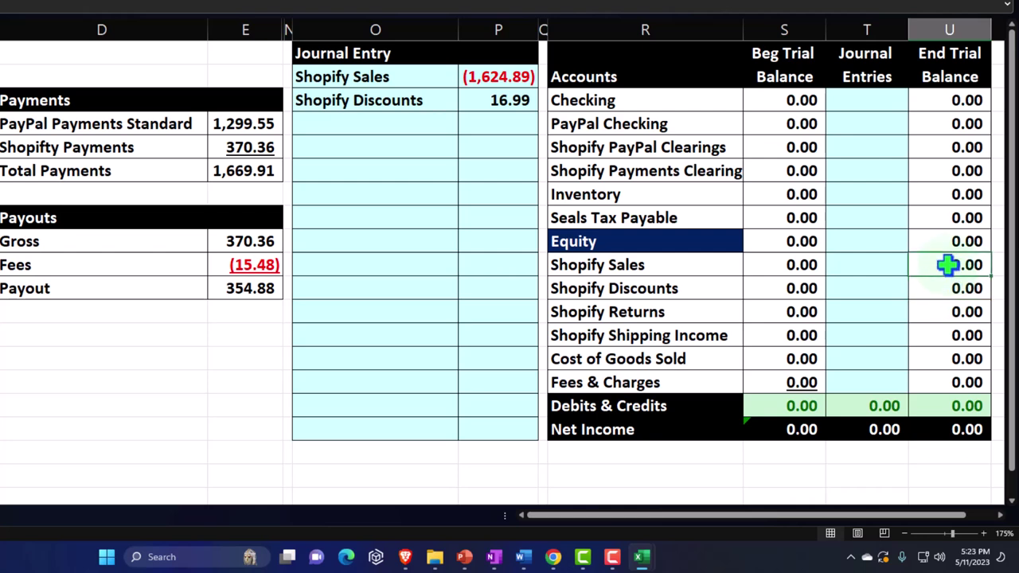
click(947, 288)
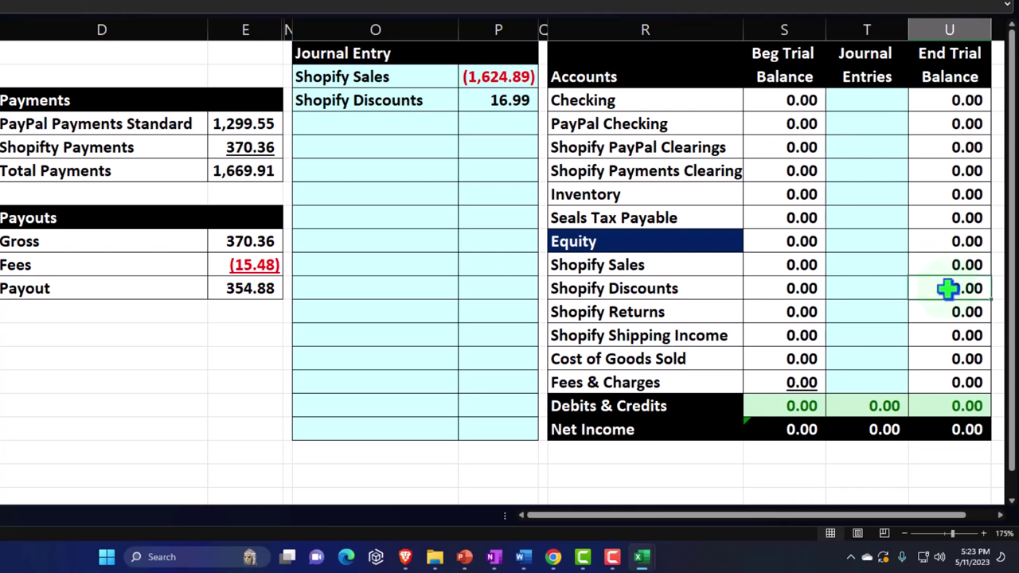
Fill account cell O4 of the journal entry with a reference to the Shopify Returns account in the trial balance
click(338, 124)
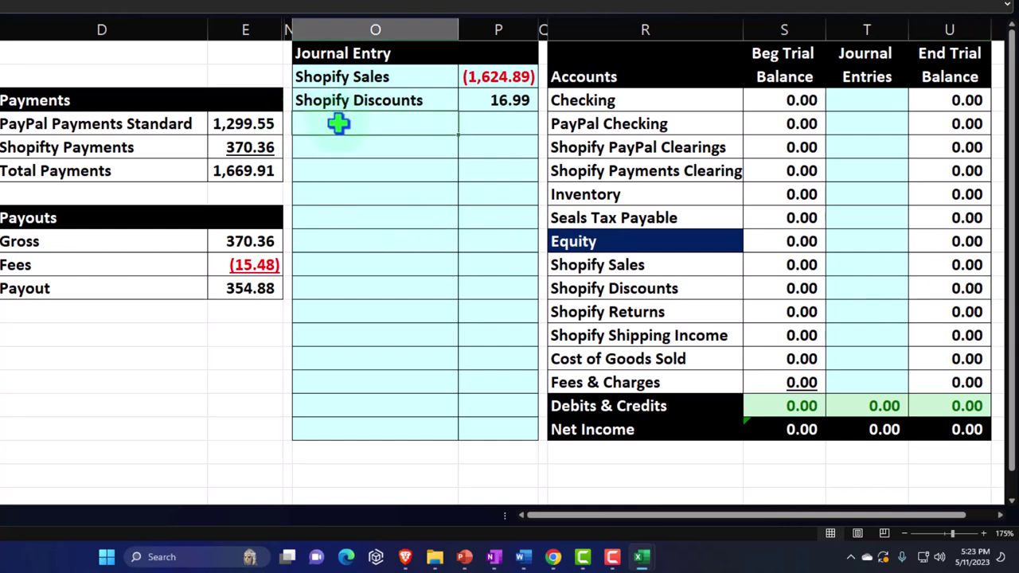
text(=)
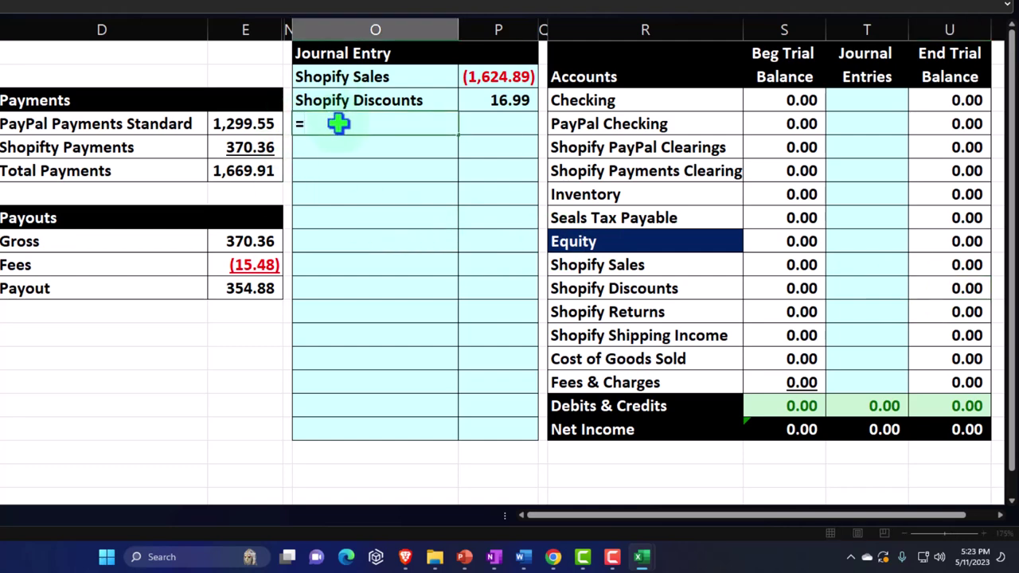
key(Right)
key(Right)
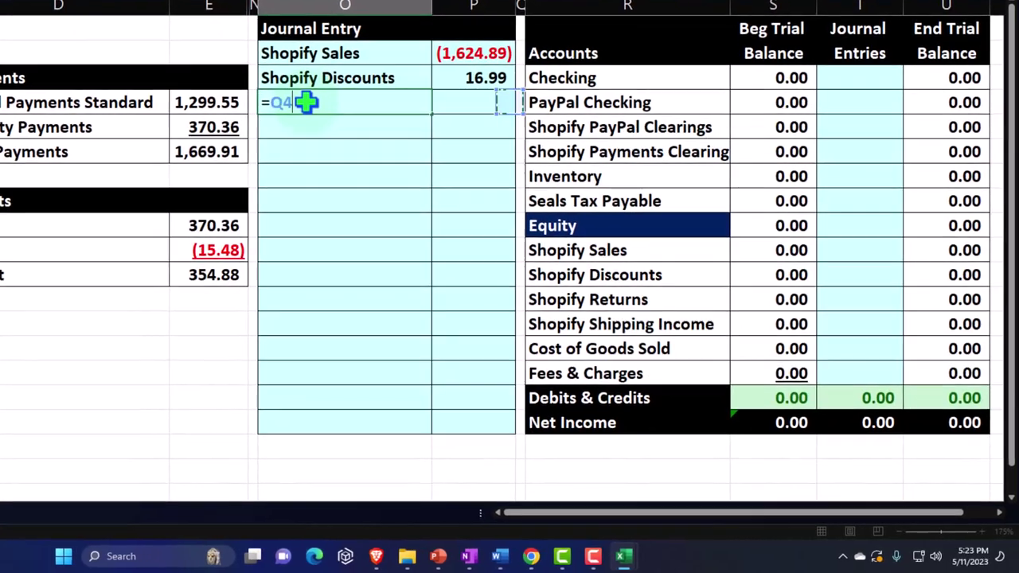
key(Right)
key(Right)
key(Down)
key(Down)
key(Down)
key(Down)
key(Down)
key(Down)
key(Down)
key(Down)
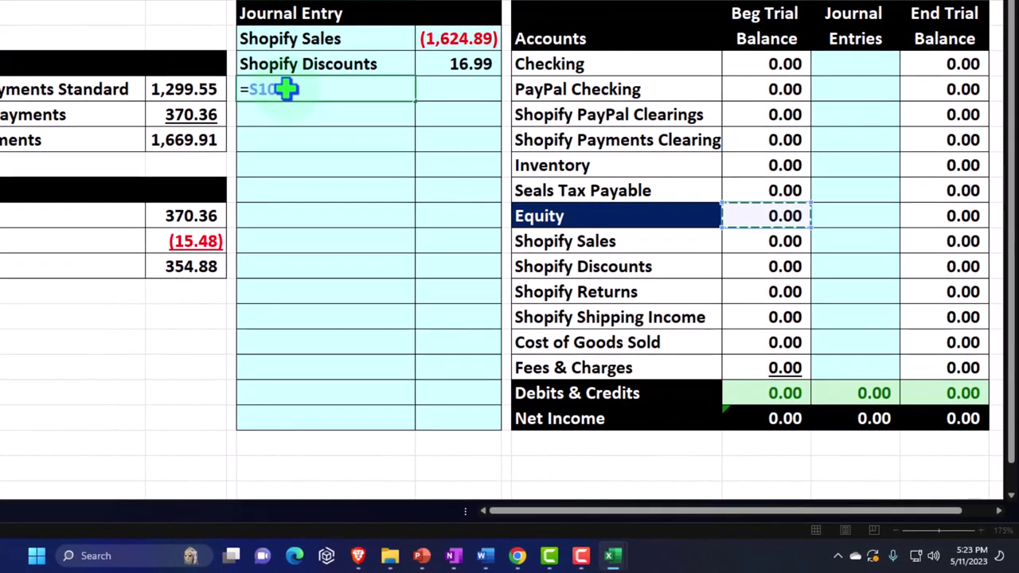
key(Left)
key(Left)
key(Tab)
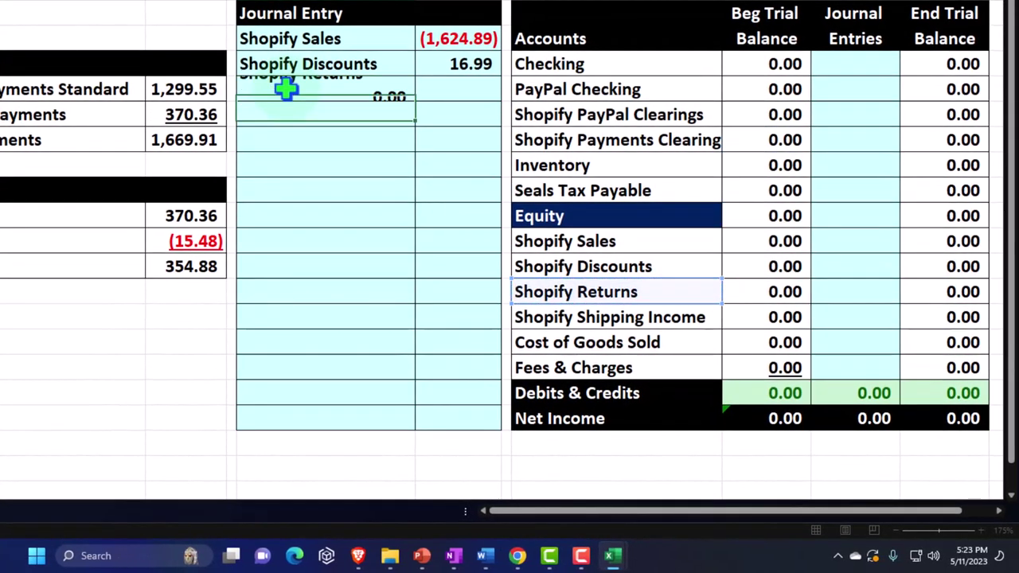
Enter the Shopify Returns line's amount in P4 as a reference to Returns Net Sales in B6
text(=)
key(Left)
key(Left)
key(Left)
key(Left)
key(Left)
key(Left)
key(Down)
key(Down)
key(Return)
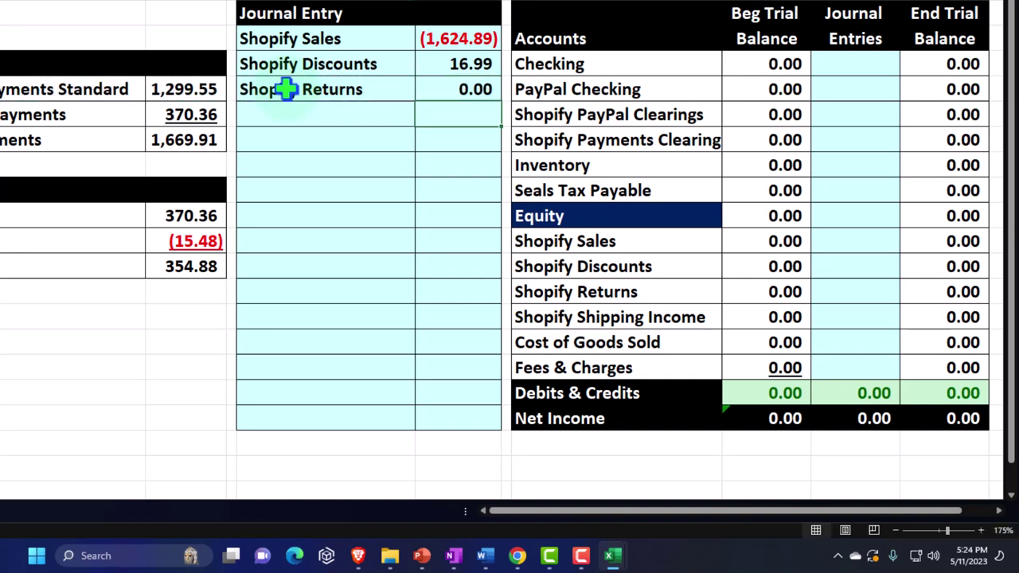
Reference the trial balance's Shopify Shipping Income account in O5 and widen column O to fit the name
key(Left)
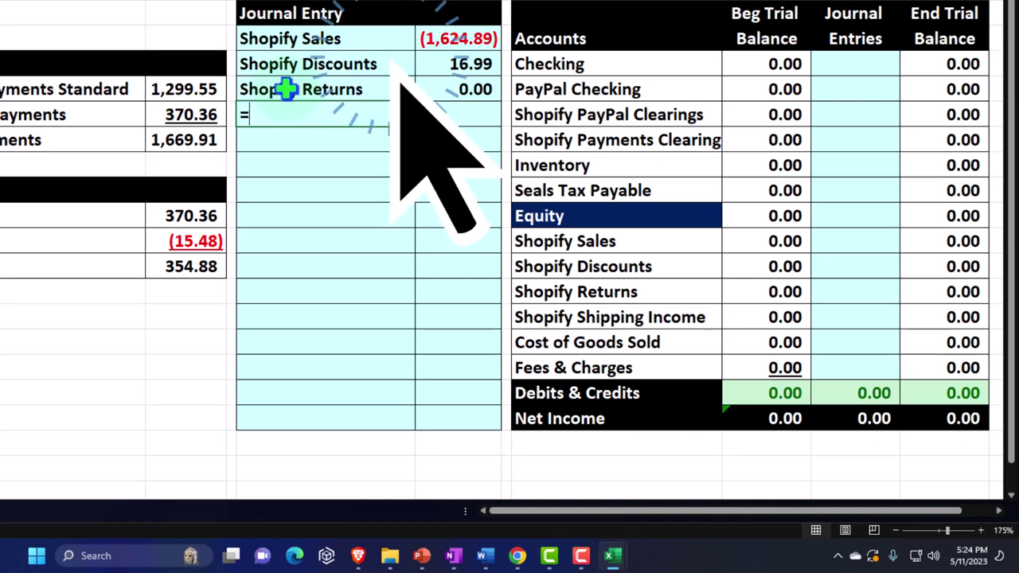
text(=)
key(Right)
key(Right)
key(Right)
key(Down)
key(Down)
key(Down)
key(Down)
key(Down)
key(Down)
key(Down)
key(Down)
key(Return)
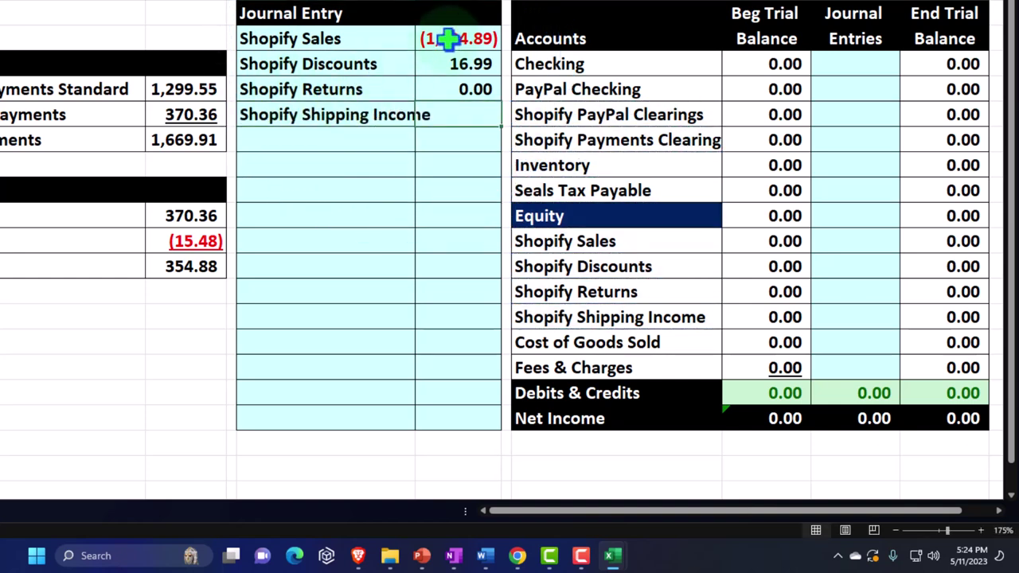
drag(416, 4, 433, 4)
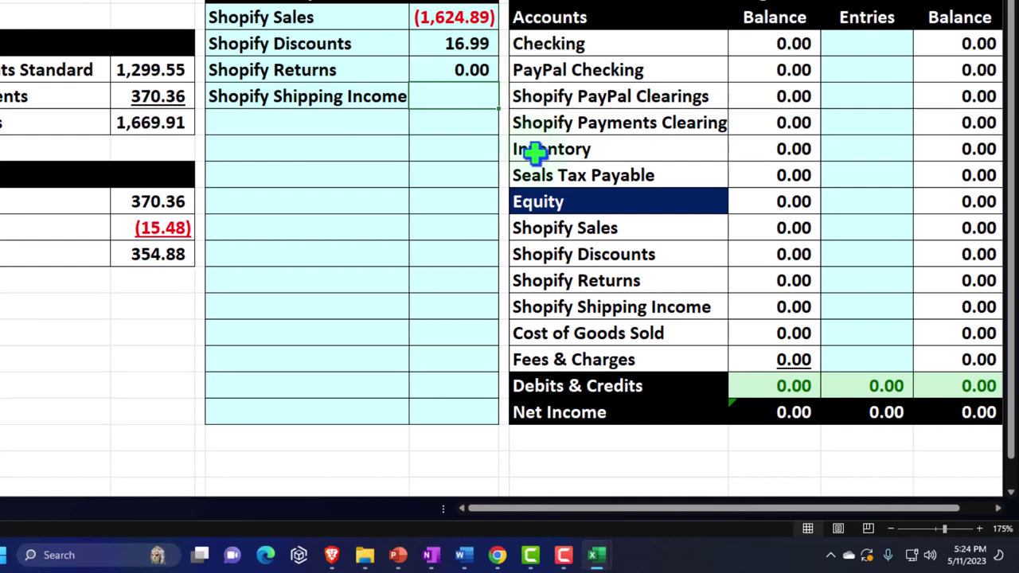
text(=)
text(C5)
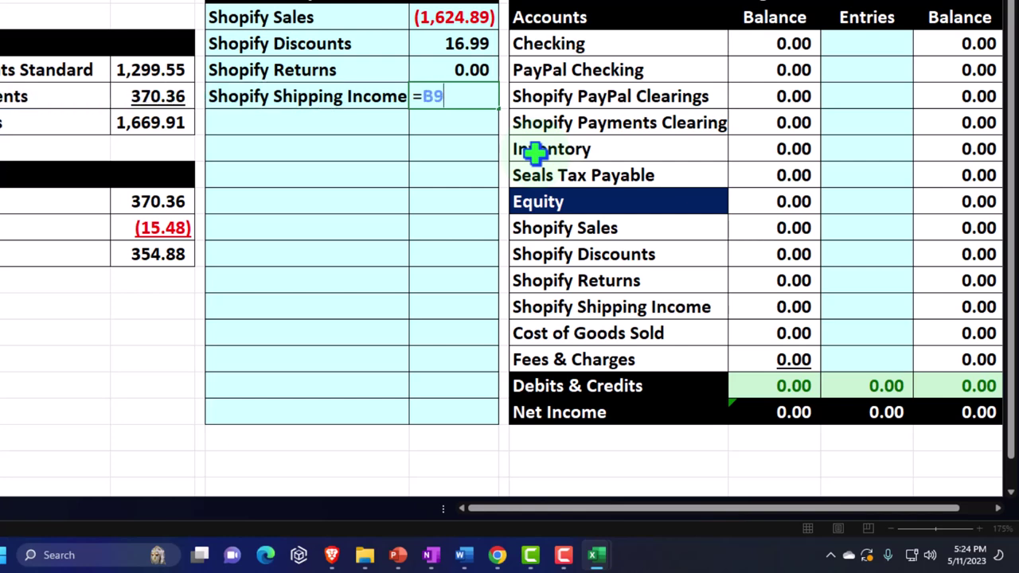
key(Return)
Enter the Shopify Shipping Income line's credit amount in P5 as the negative of Shipping in B9
key(Up)
text(-)
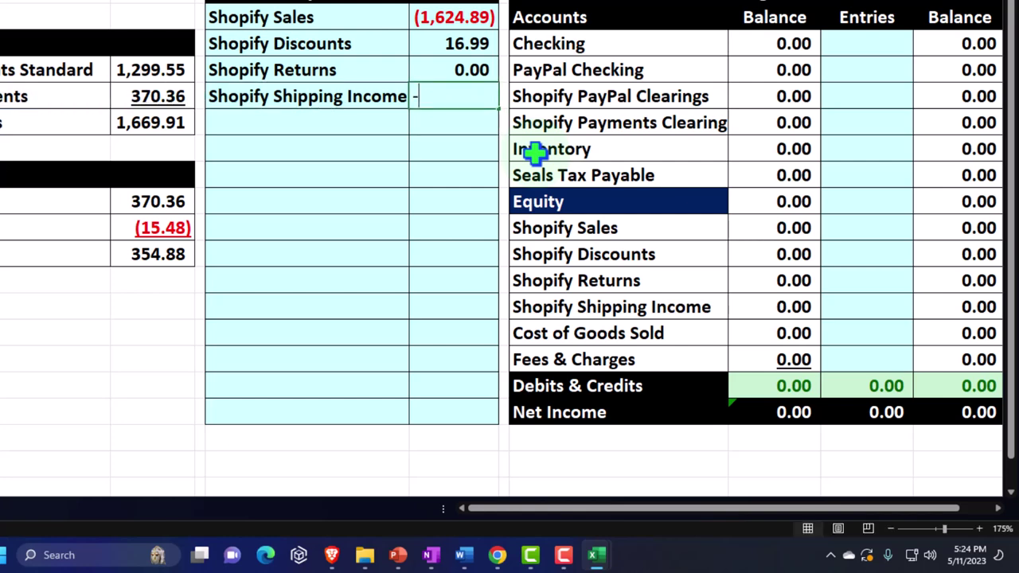
key(Left)
key(BackSpace)
key(BackSpace)
text(C5)
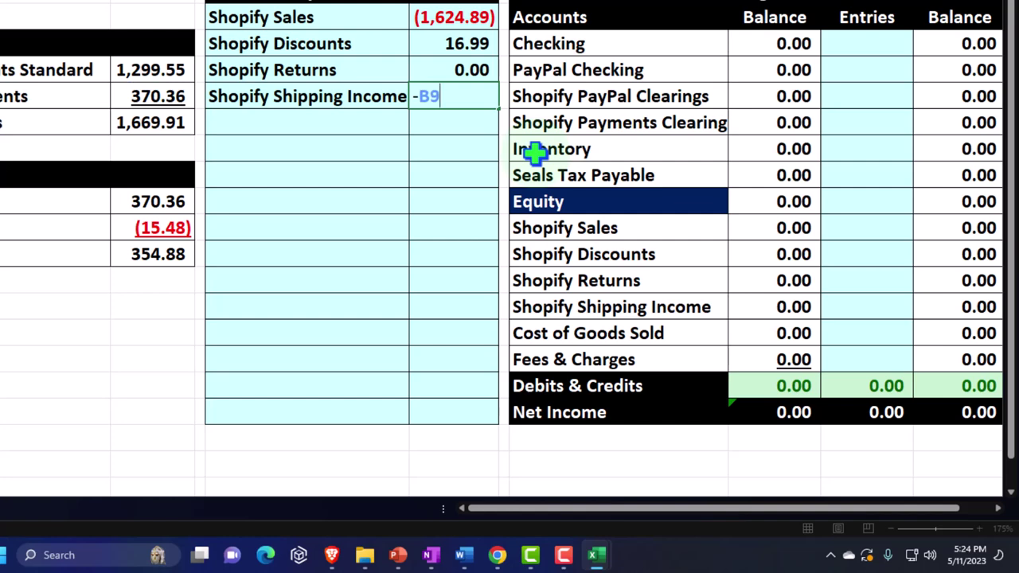
key(Return)
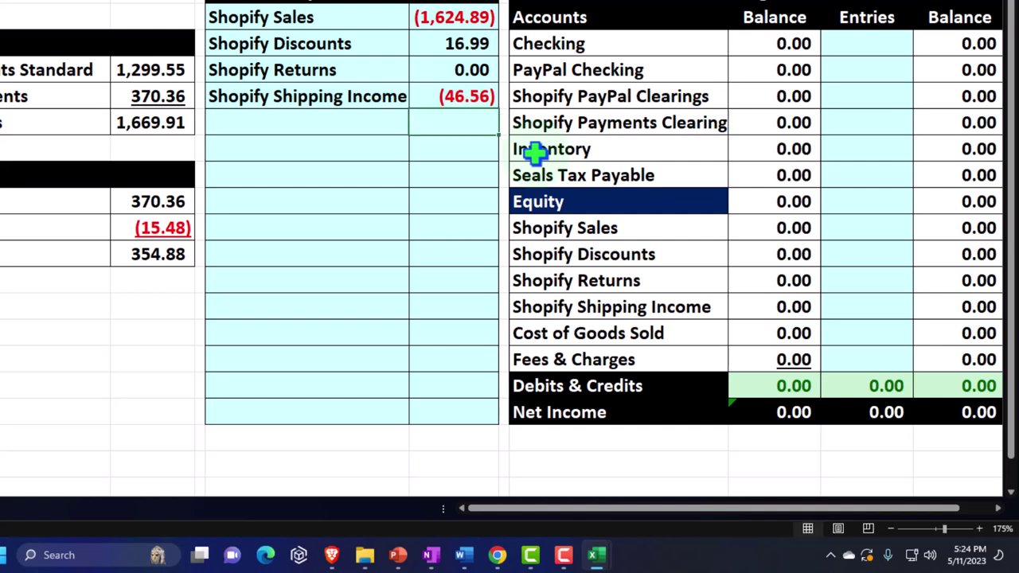
Fill account cell O6 of the journal entry with a reference to the Seals Tax Payable account in the trial balance
key(Left)
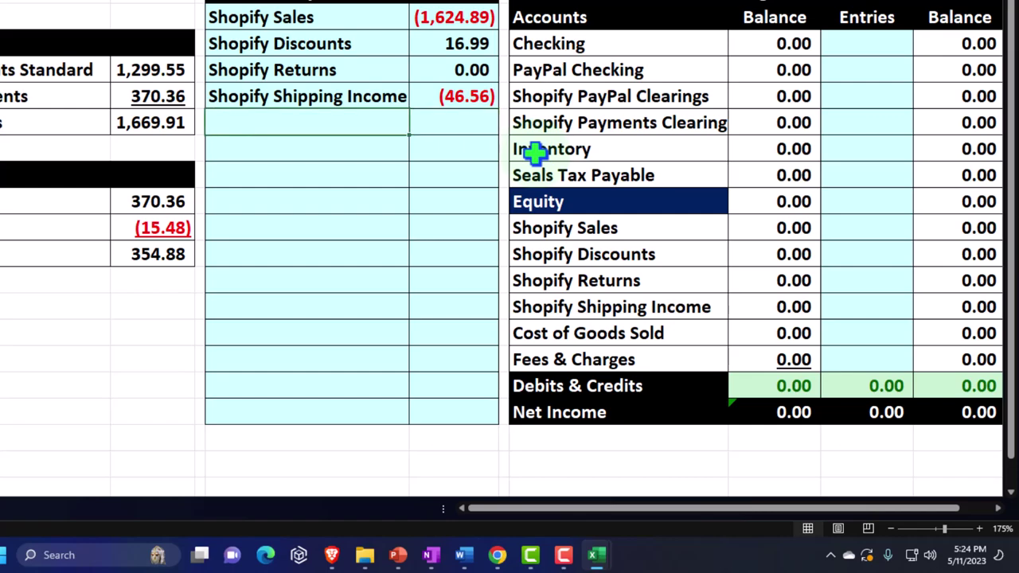
text(=)
key(Right)
key(Right)
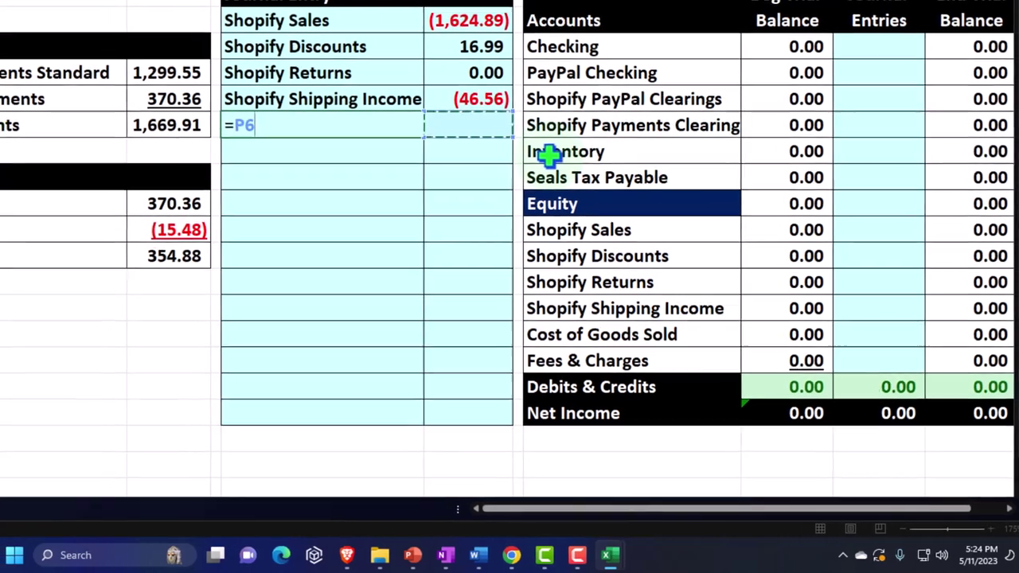
key(Right)
key(Down)
key(Down)
key(Return)
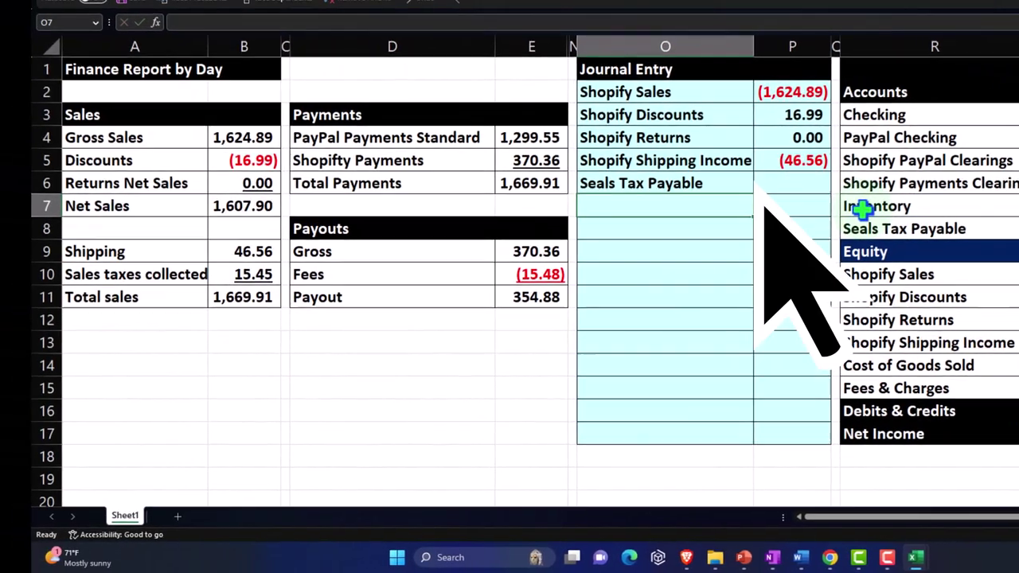
Enter the Seals Tax Payable line's credit amount in P6 as the negative of Sales taxes collected in B10
click(760, 188)
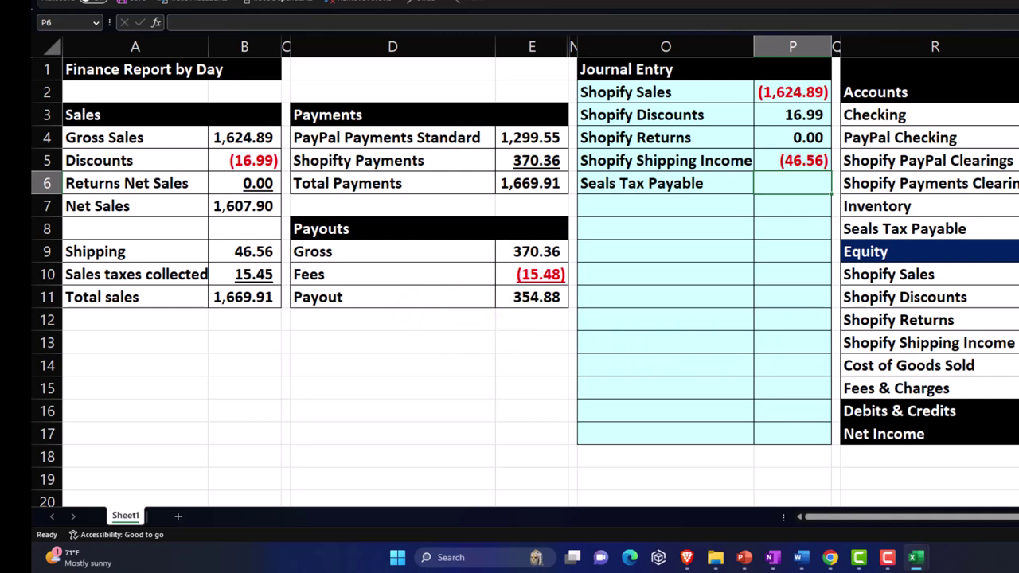
text(-)
key(Left)
key(Left)
key(Left)
key(Left)
key(Left)
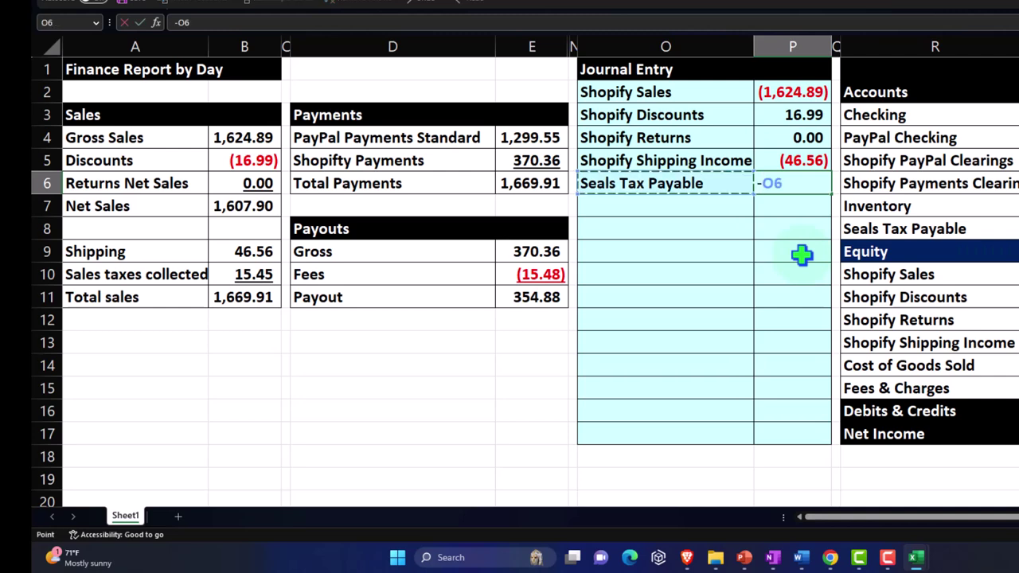
key(Left)
key(Down)
key(Down)
key(Down)
key(Down)
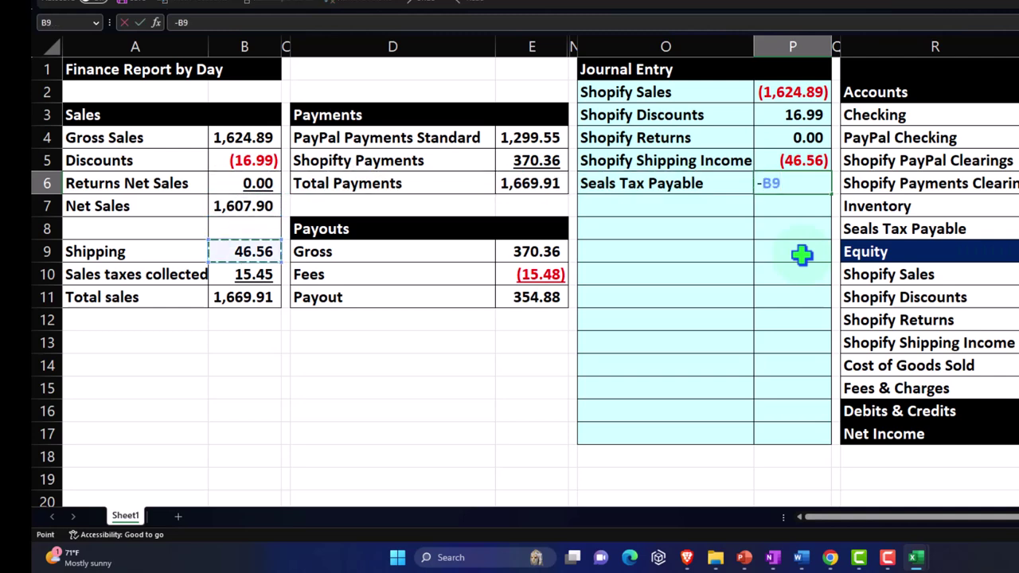
key(Return)
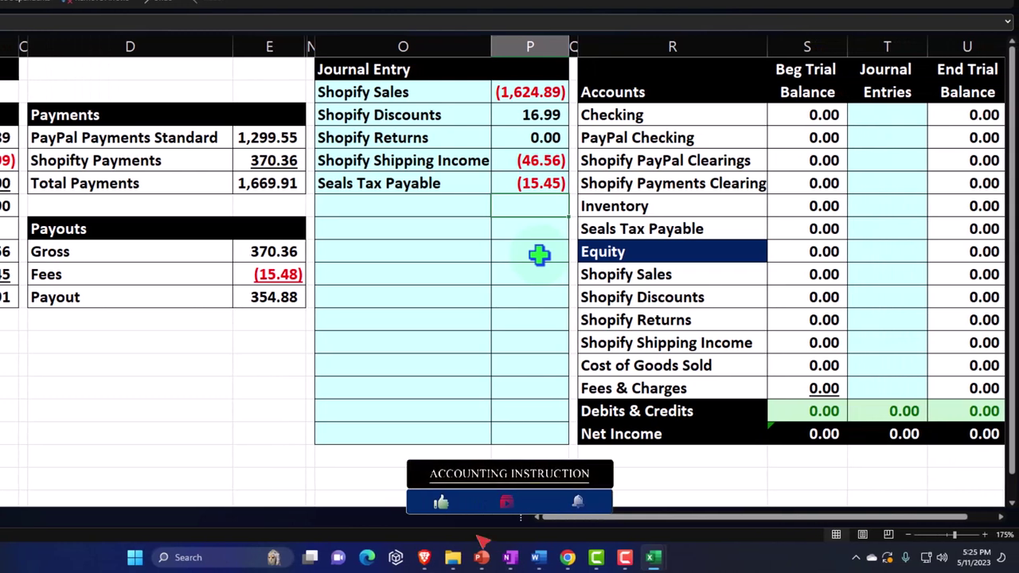
Reference the trial balance's Shopify Payments Clearing account in O7 and widen column O to fit the name
key(Left)
text(=)
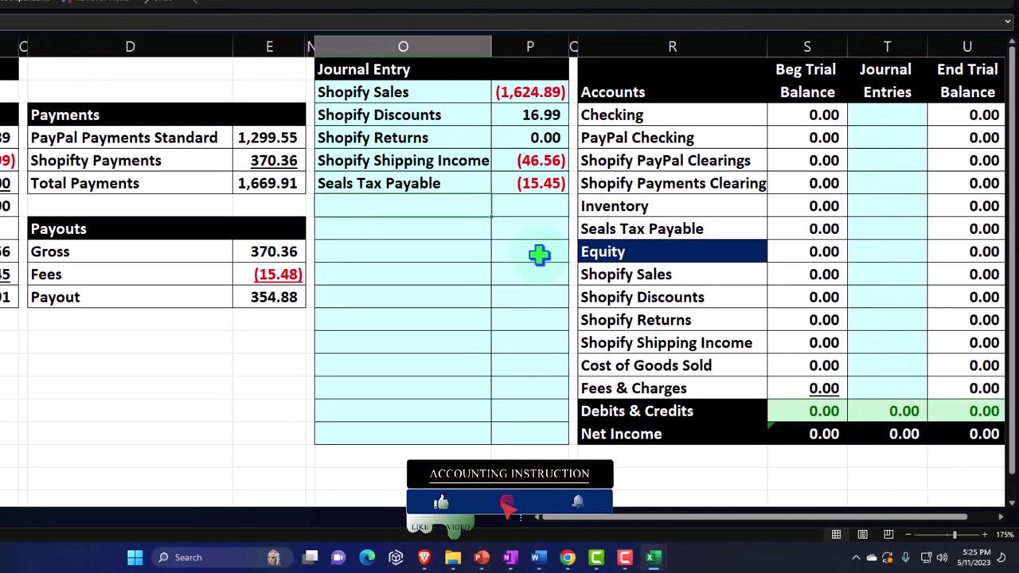
key(Right)
key(Right)
key(Right)
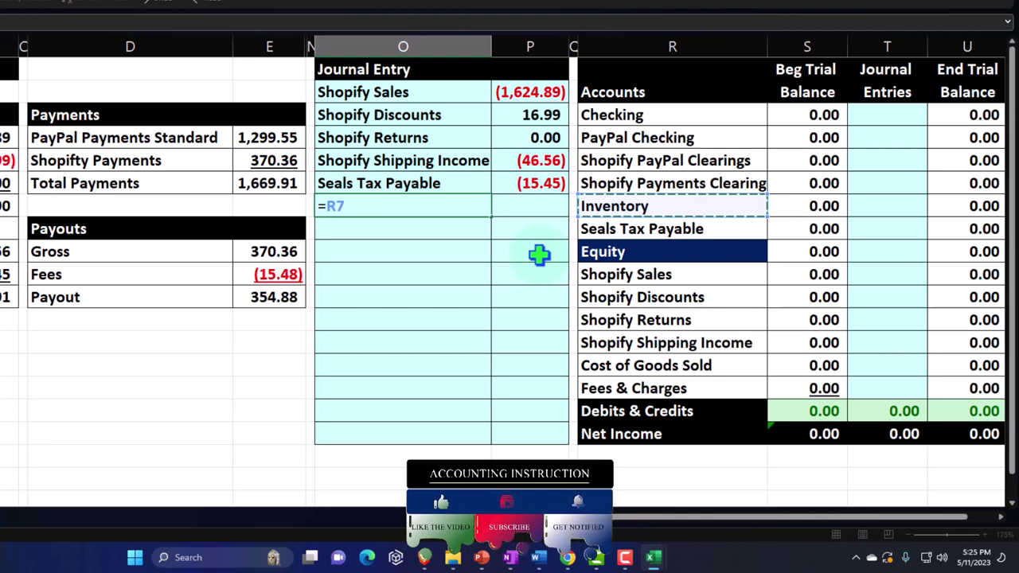
key(Up)
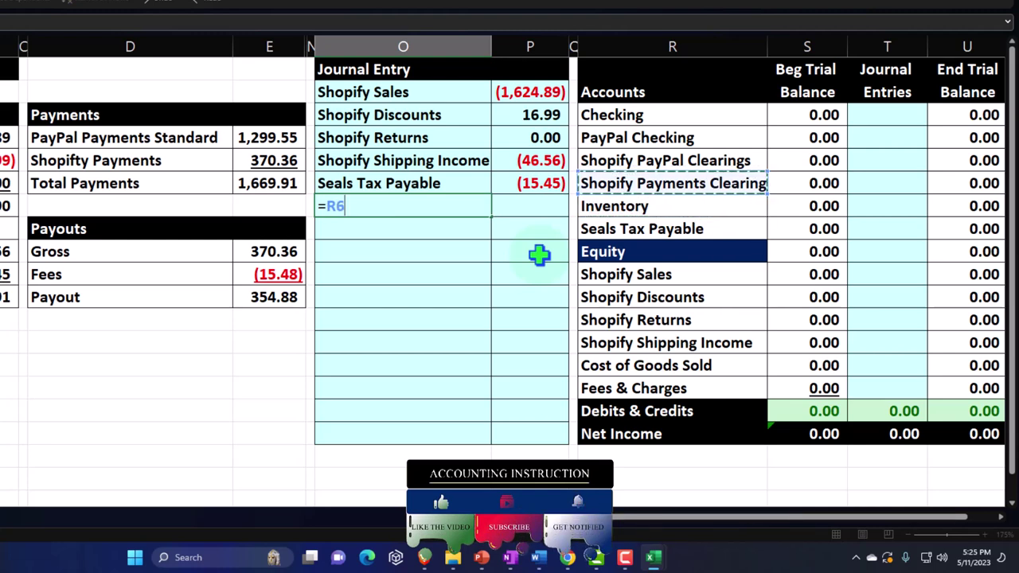
key(Return)
key(Right)
key(Up)
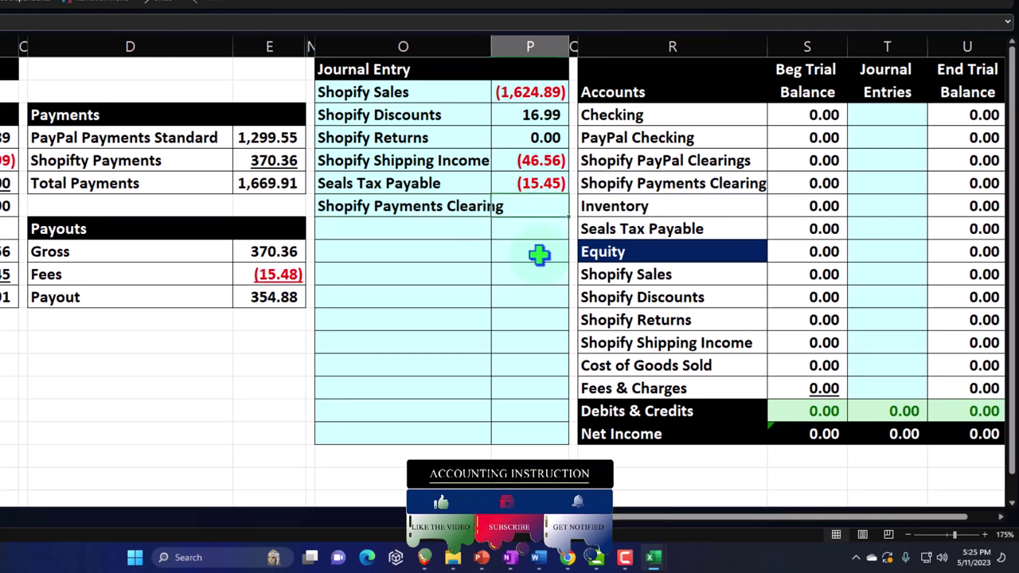
double_click(491, 46)
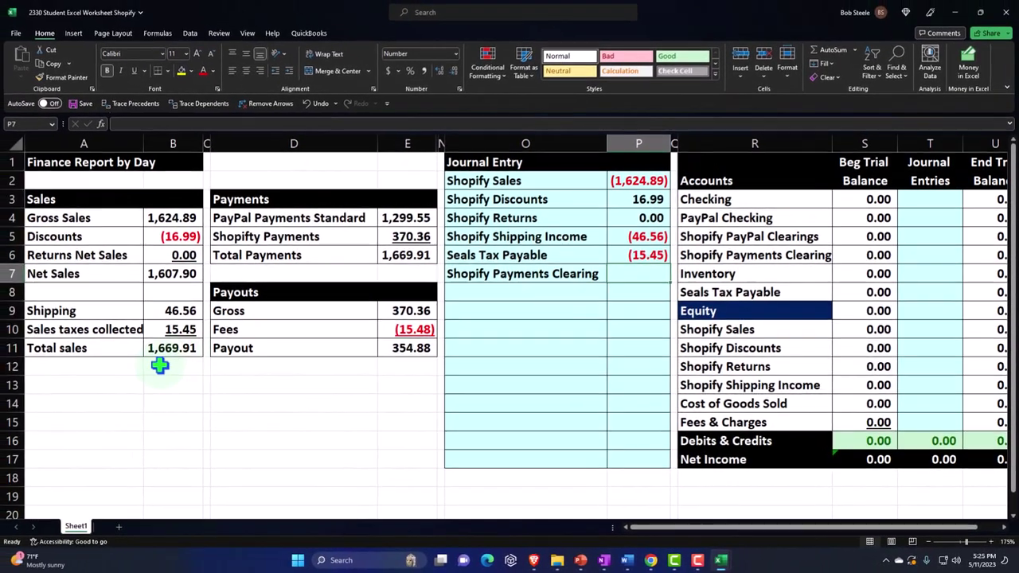
Clear account cell O7 and fill it with a reference to the trial balance's Shopify PayPal Clearings account
click(95, 349)
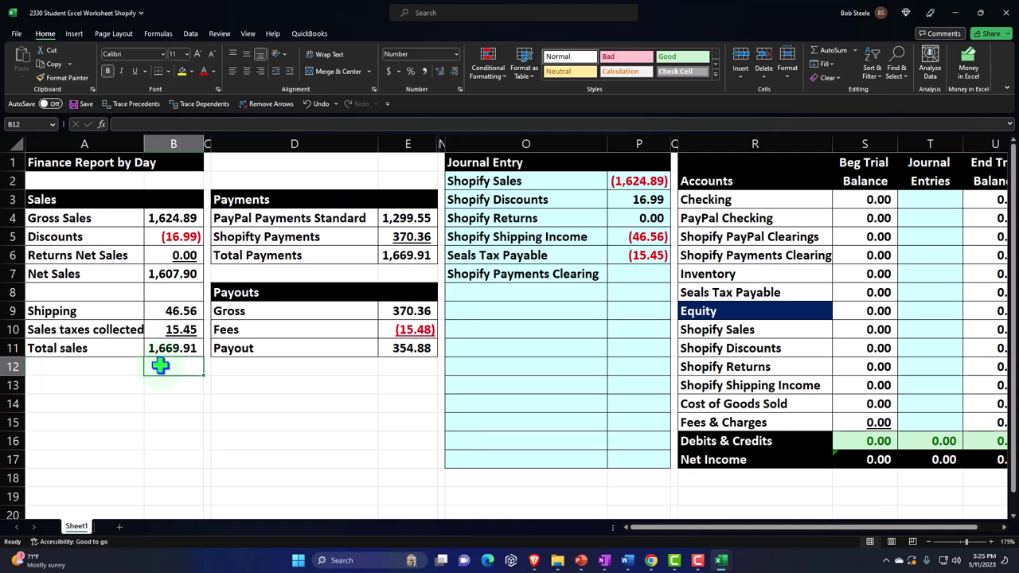
click(512, 328)
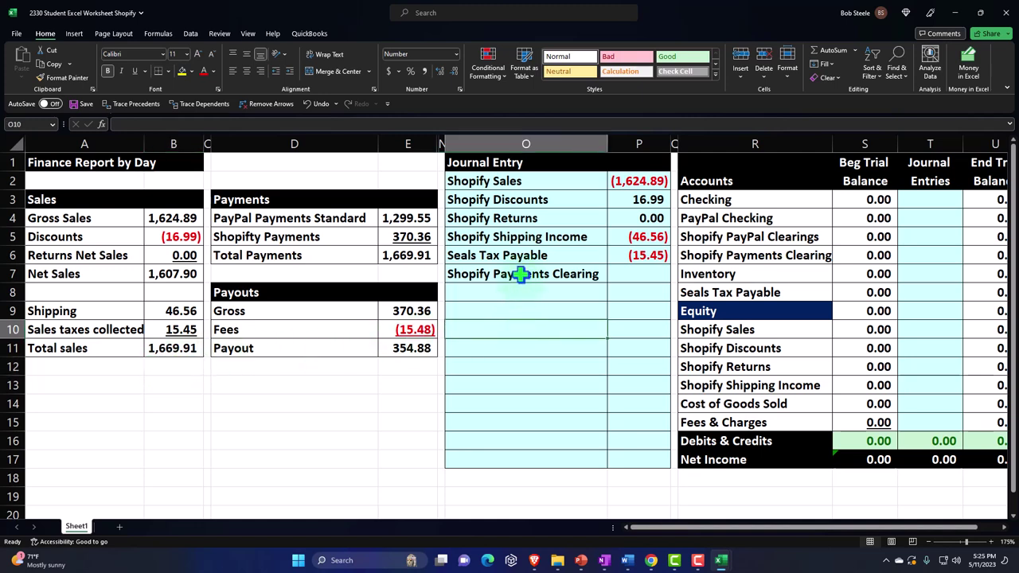
click(520, 274)
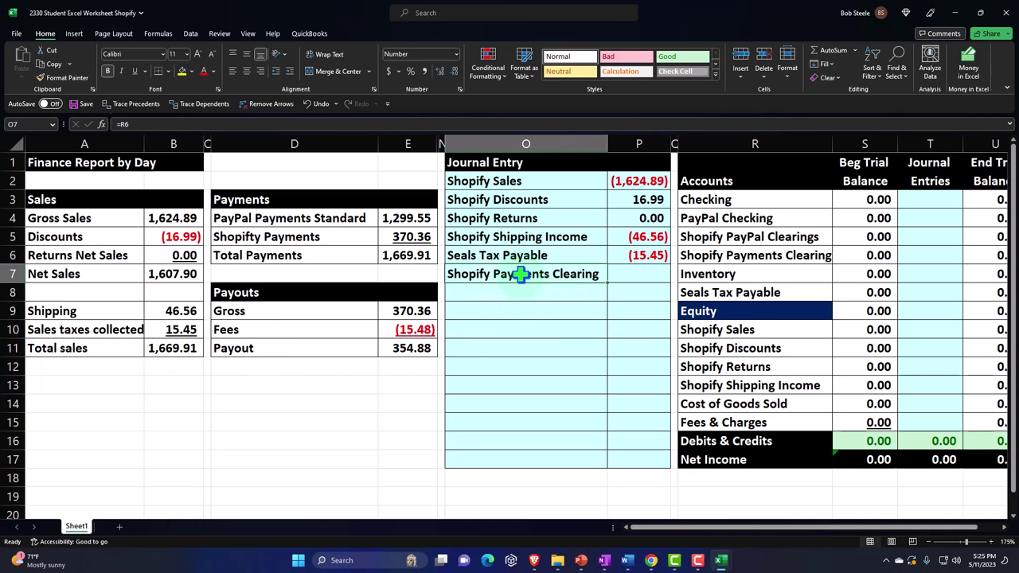
key(Delete)
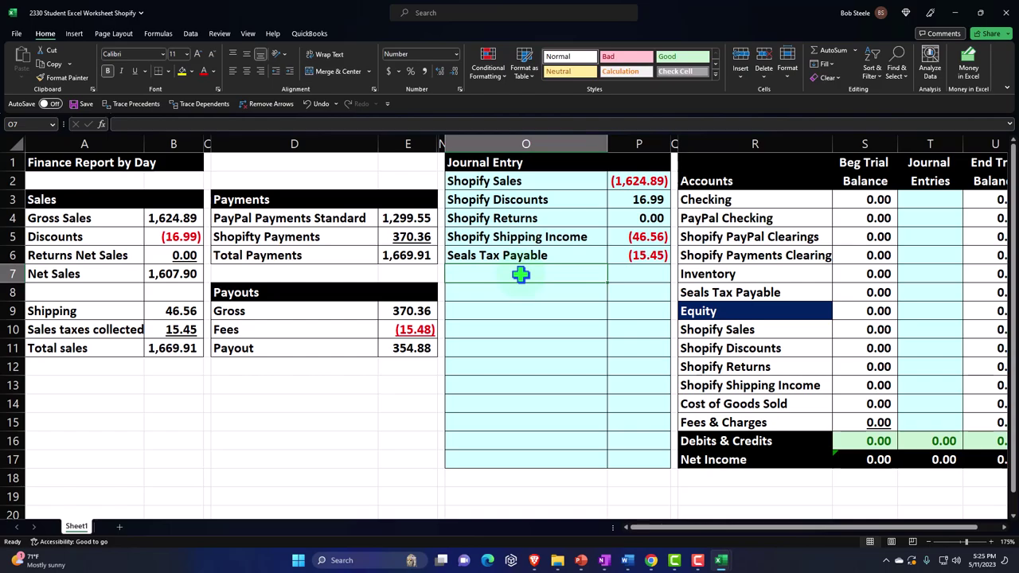
text(=)
key(Right)
key(Right)
key(Right)
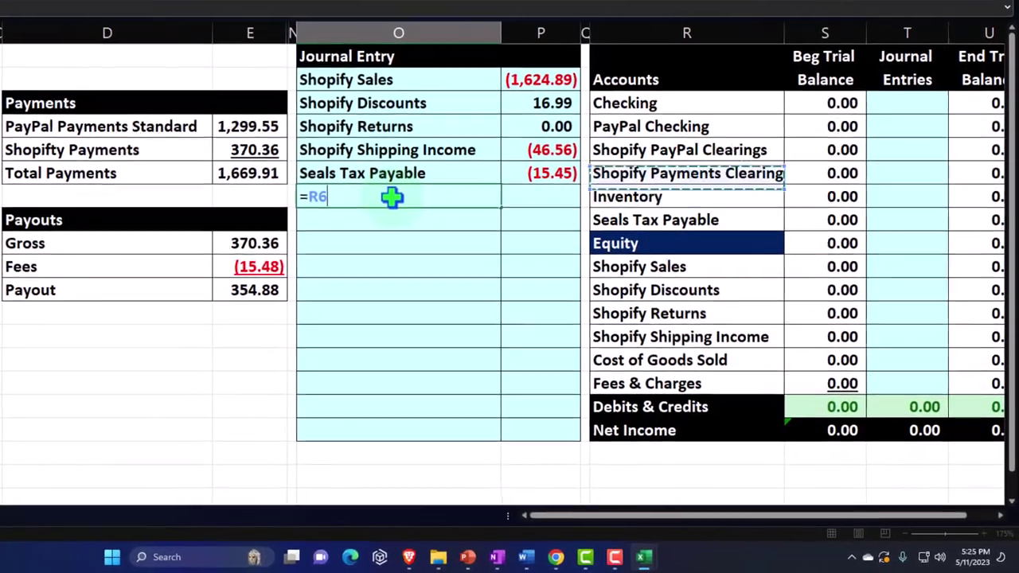
key(Up)
key(Tab)
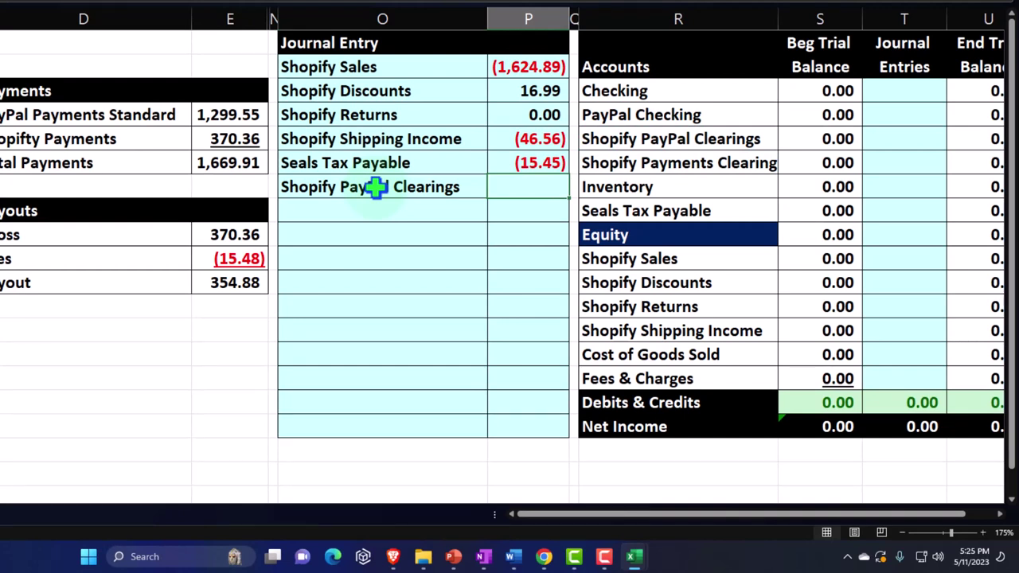
Enter the Shopify PayPal Clearings line's debit amount in P7 as a reference to PayPal Payments Standard in E4
click(159, 115)
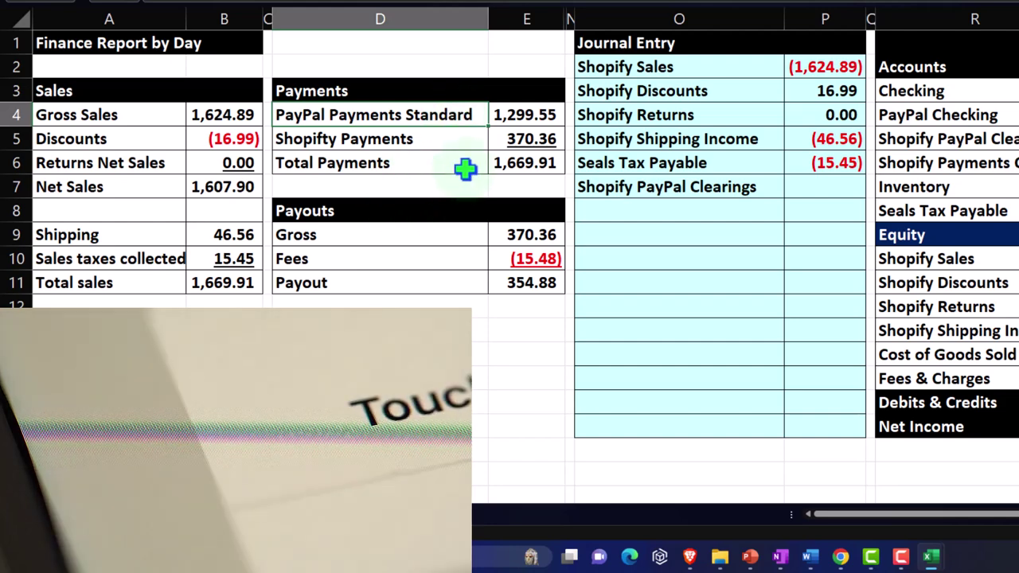
click(519, 114)
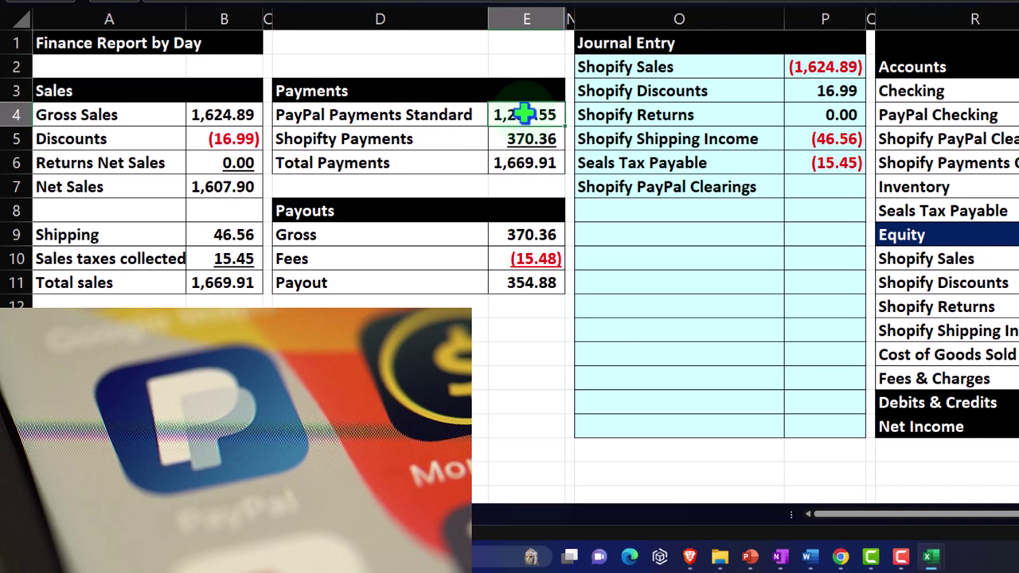
click(683, 179)
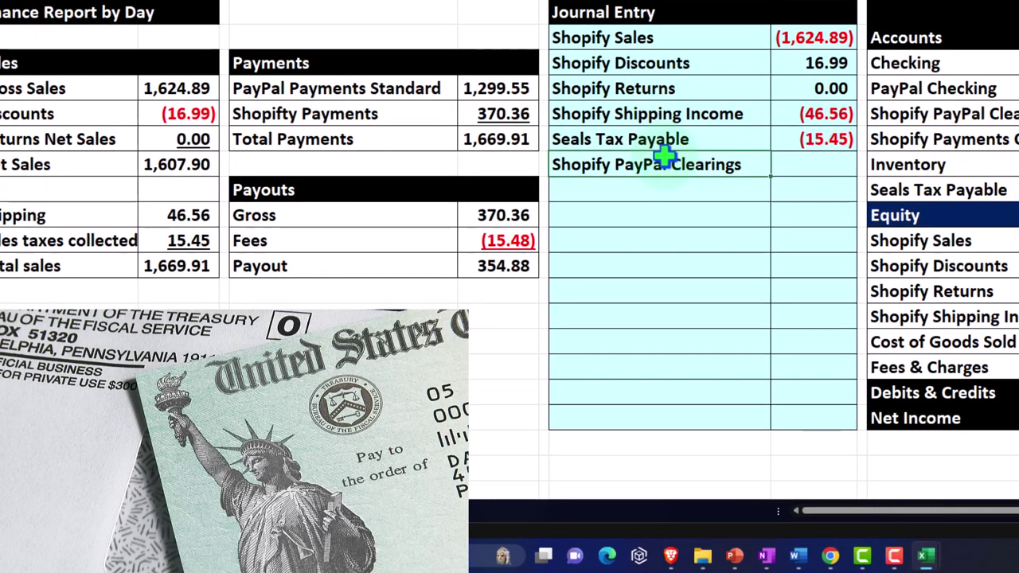
key(Tab)
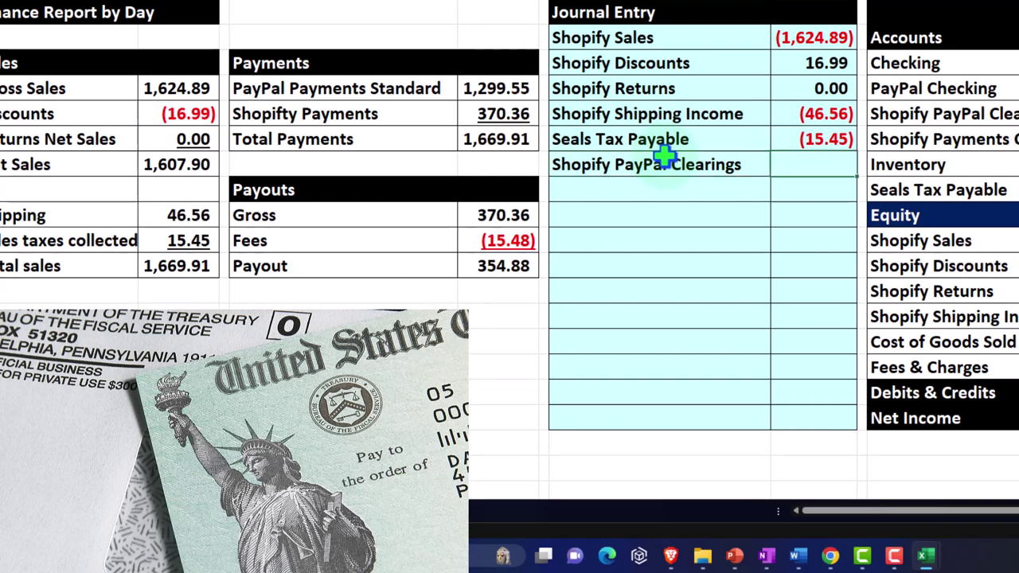
text(+E4)
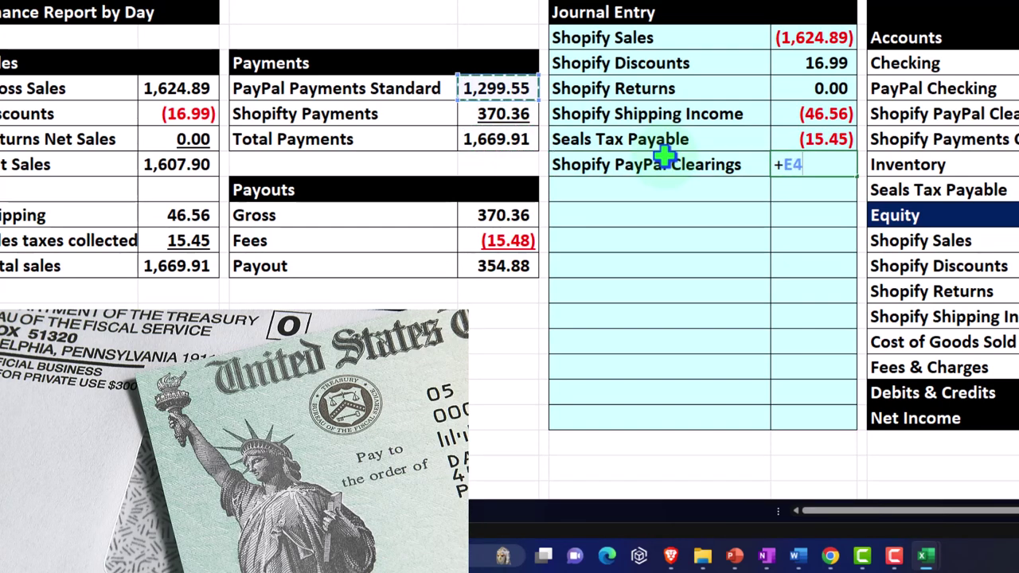
key(Return)
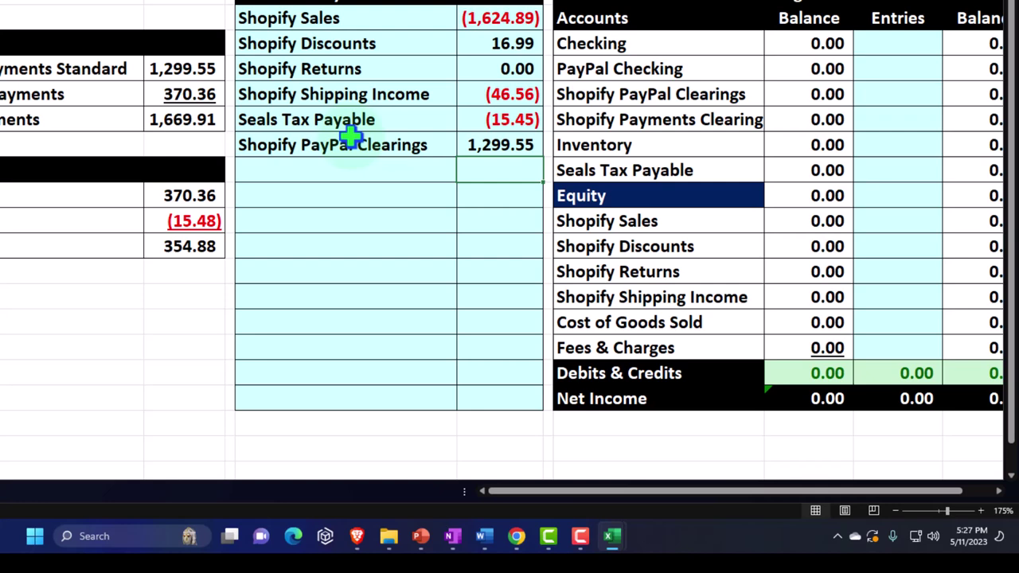
Fill account cell O8 of the journal entry with a reference to the Fees label in the Payouts section
key(Left)
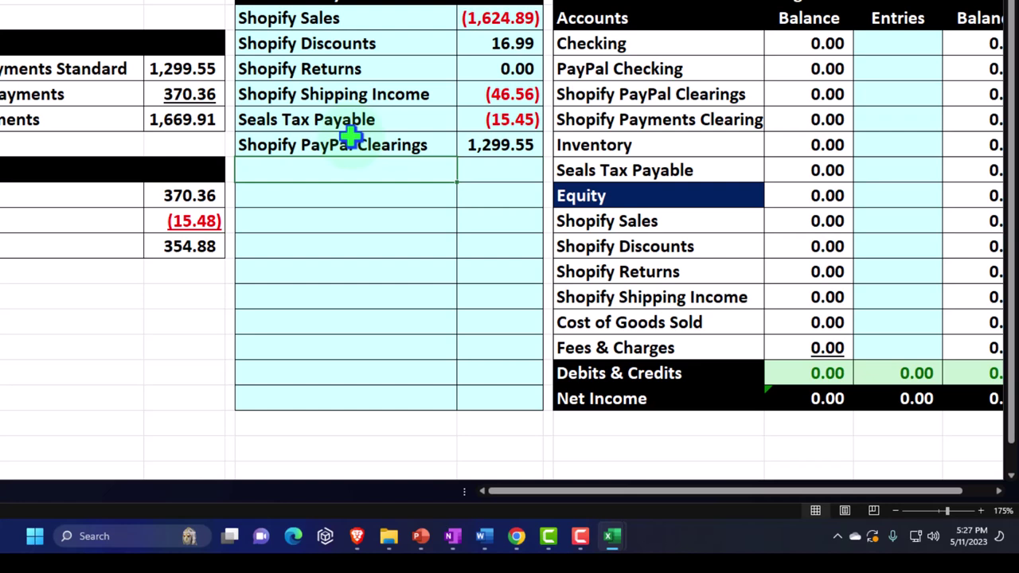
text(=)
key(Left)
key(Left)
key(Left)
key(Down)
key(Down)
key(Tab)
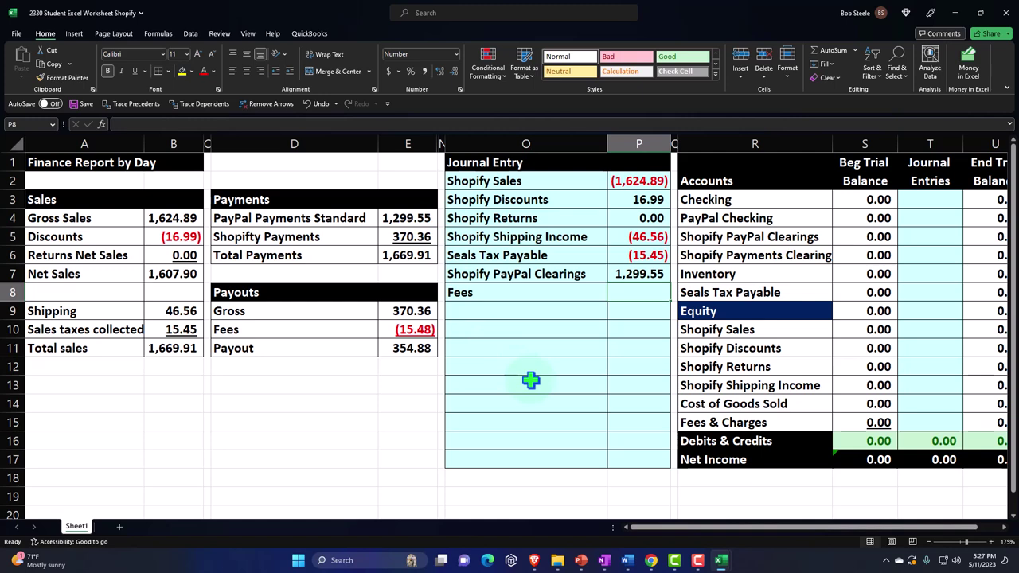
Enter the Fees line's debit amount in P8 as the negative of the payout Fees in E10
text(=)
key(Left)
key(Left)
key(Down)
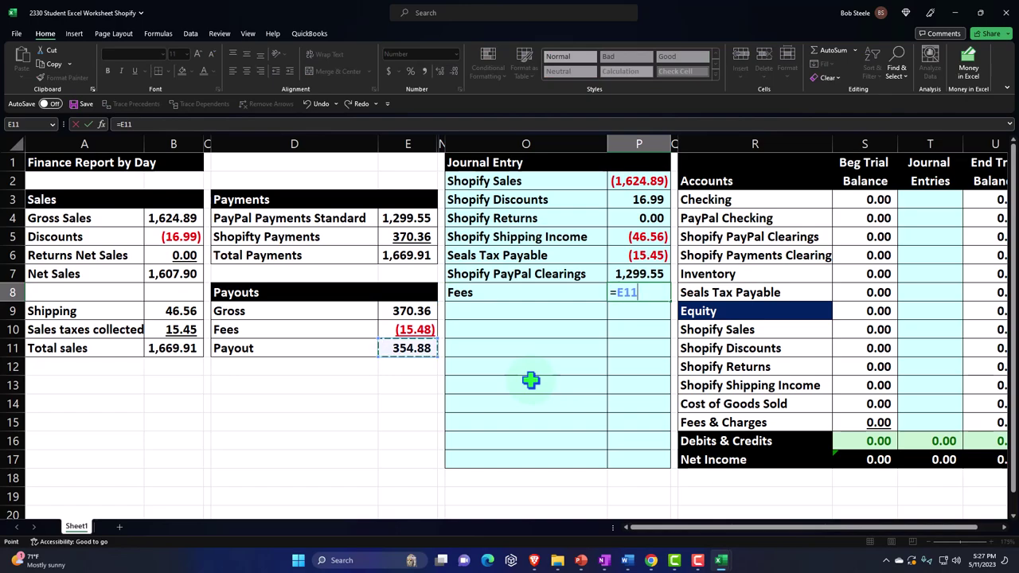
key(Up)
key(Up)
key(Up)
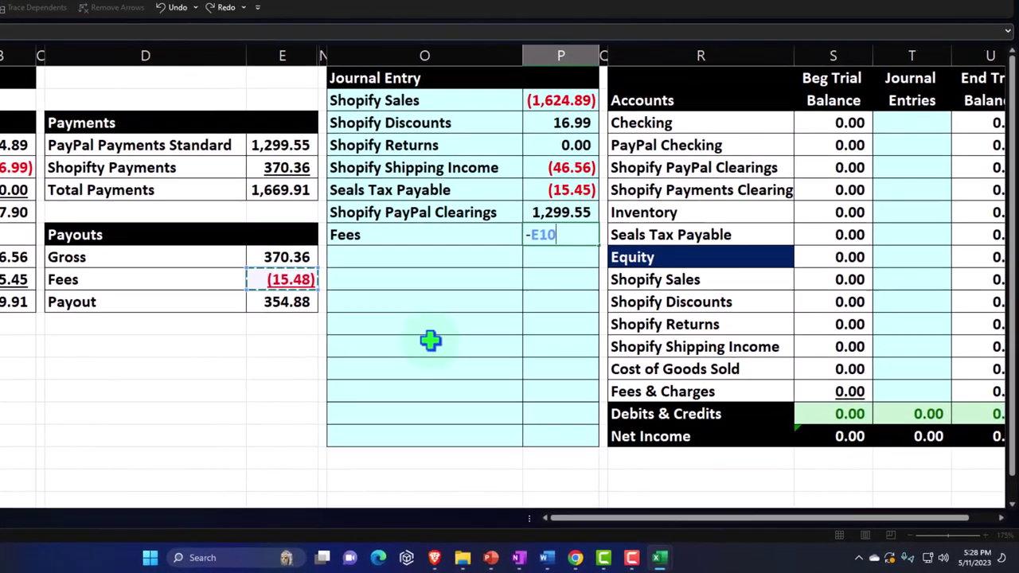
key(Return)
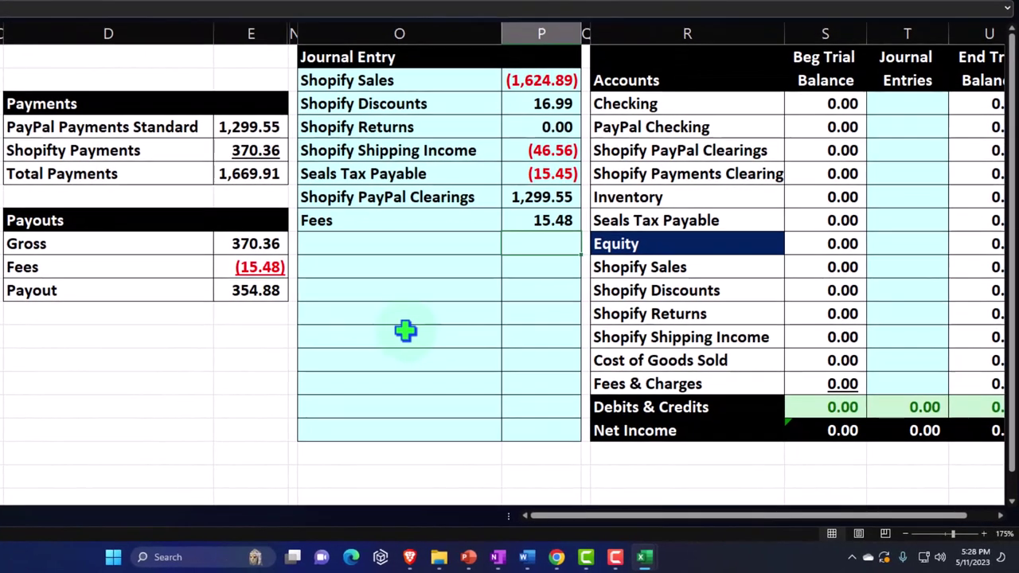
Fill account cell O9 of the journal entry with a reference to the trial balance's Shopify Payments Clearing account
key(Left)
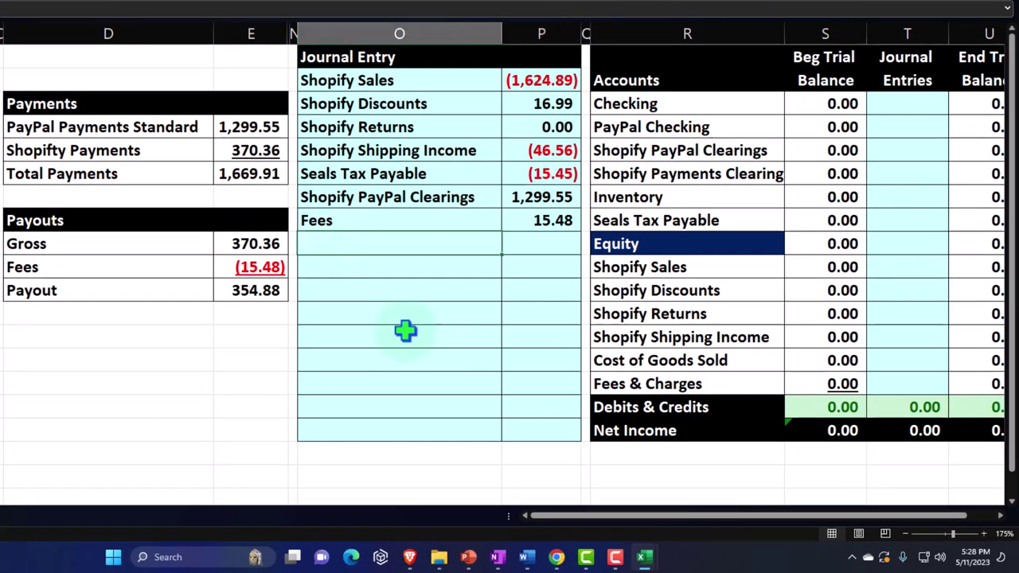
text(=)
key(Right)
key(Right)
key(Right)
key(Up)
key(Up)
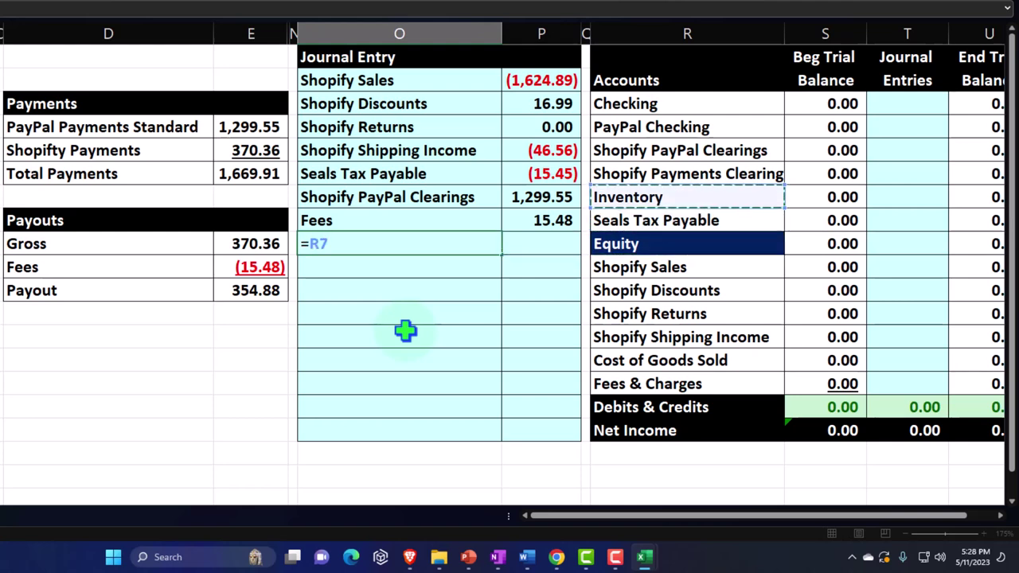
key(Up)
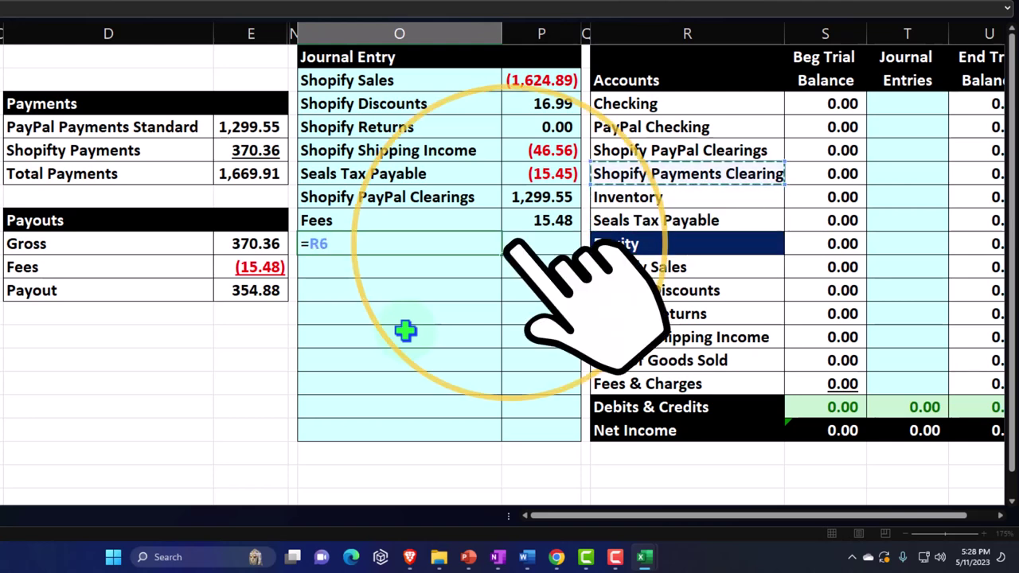
key(Return)
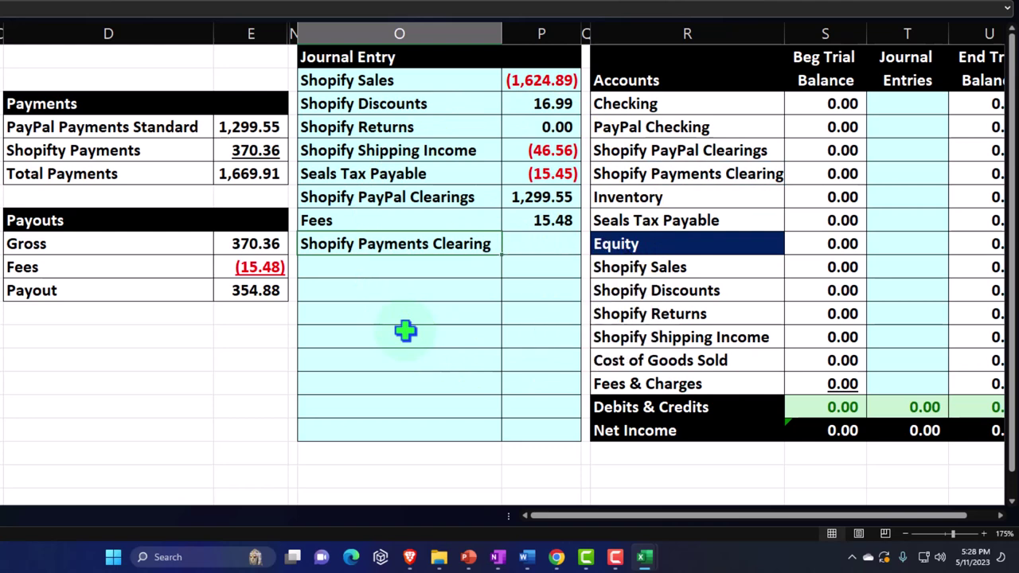
Enter the Shopify Payments Clearing line's debit amount in P9 as a reference to Payout in E11
click(514, 250)
text(=)
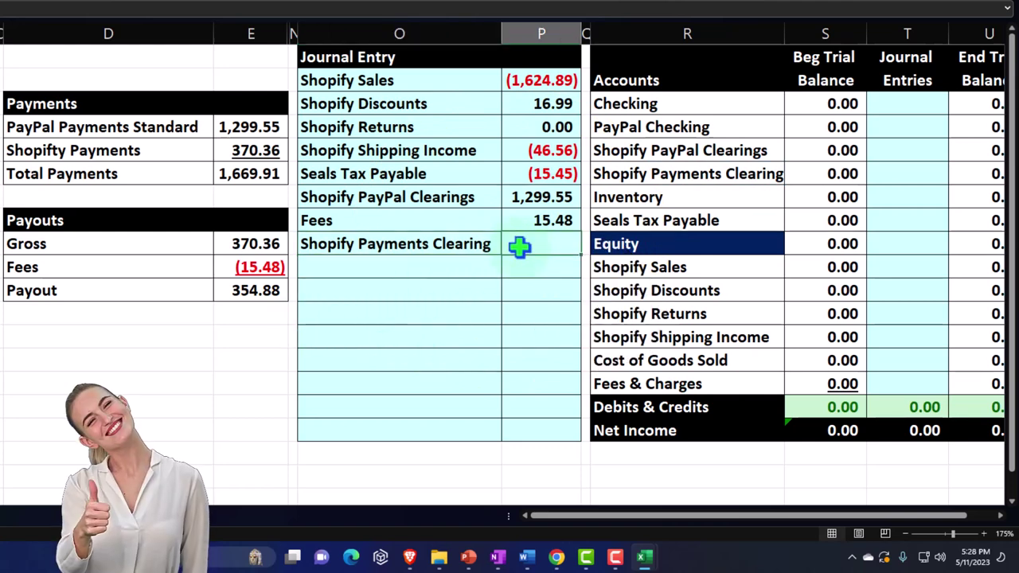
key(Left)
key(Left)
key(Left)
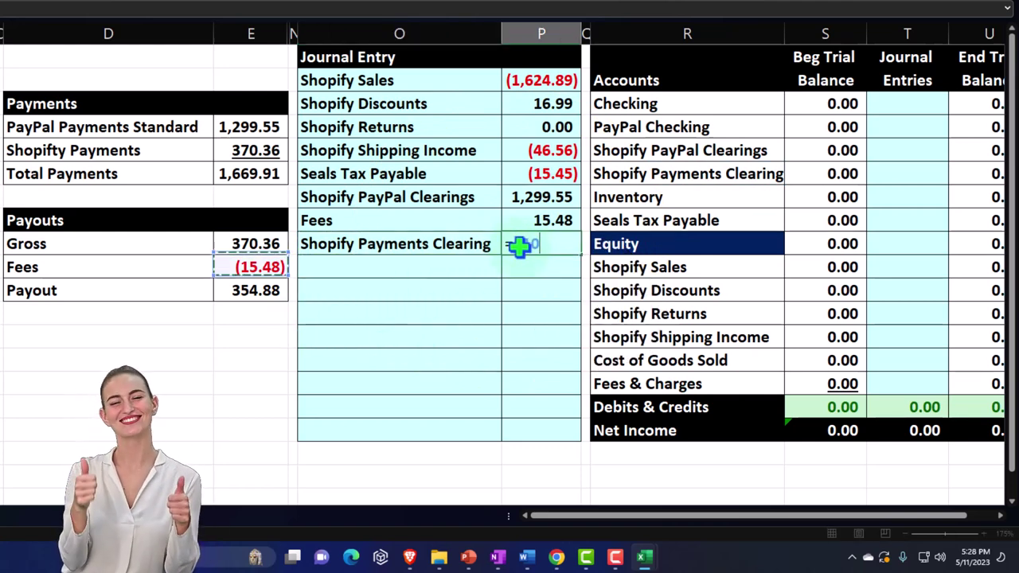
key(Down)
key(Return)
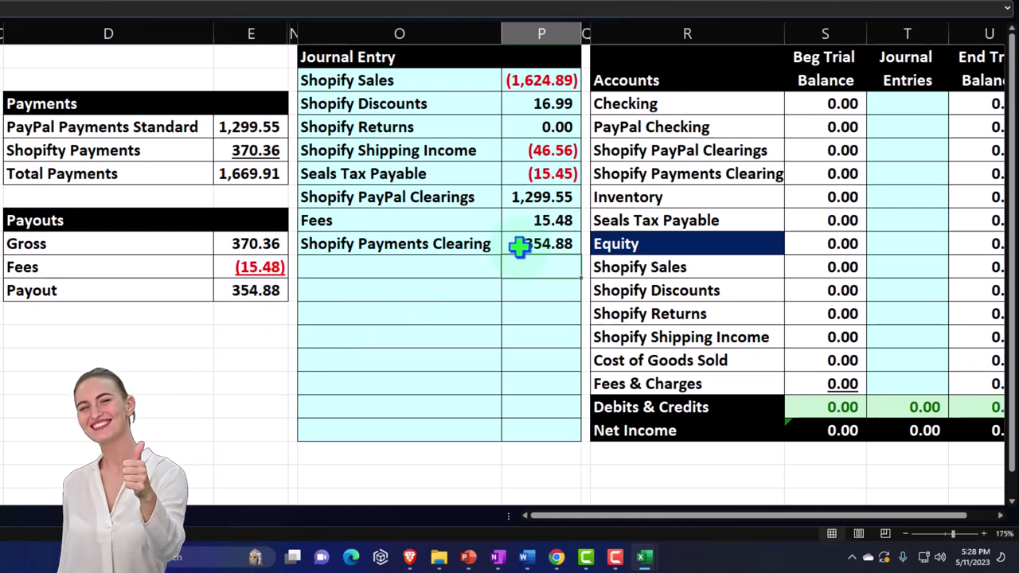
Compare the journal entry's clearing account lines with the PayPal payment and Shopify payout amounts and the trial balance's checking account
click(642, 100)
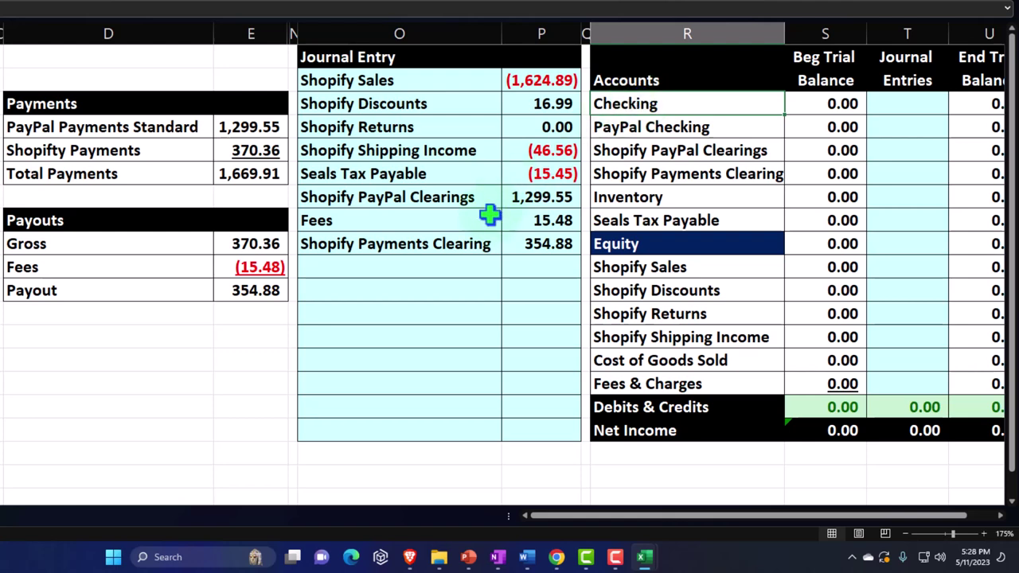
click(532, 247)
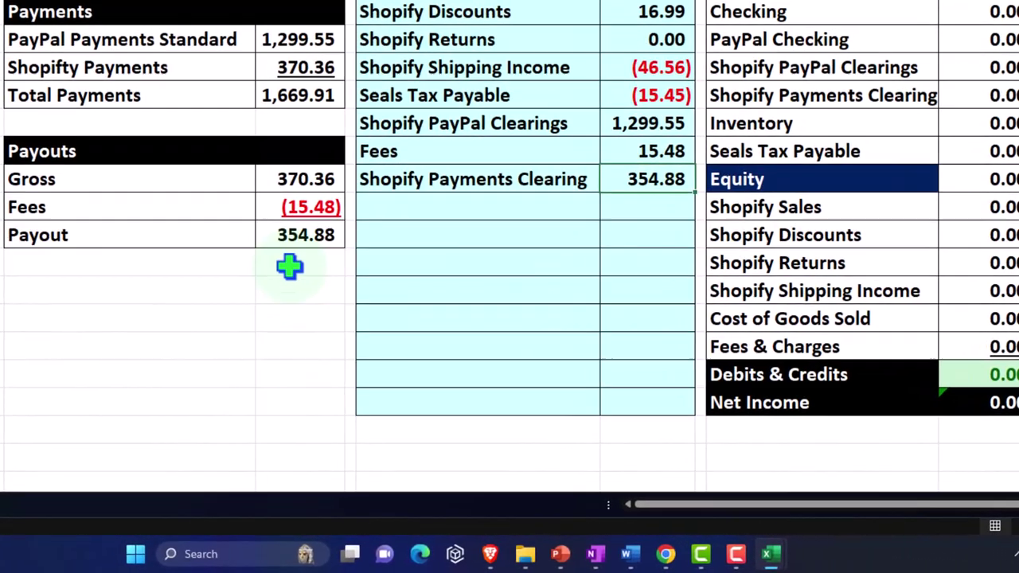
click(262, 293)
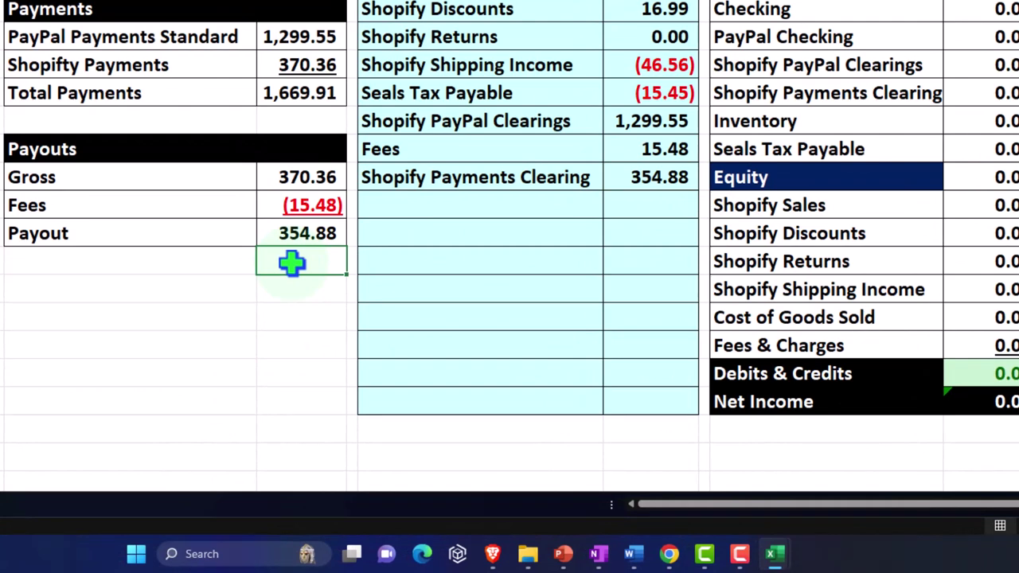
click(300, 37)
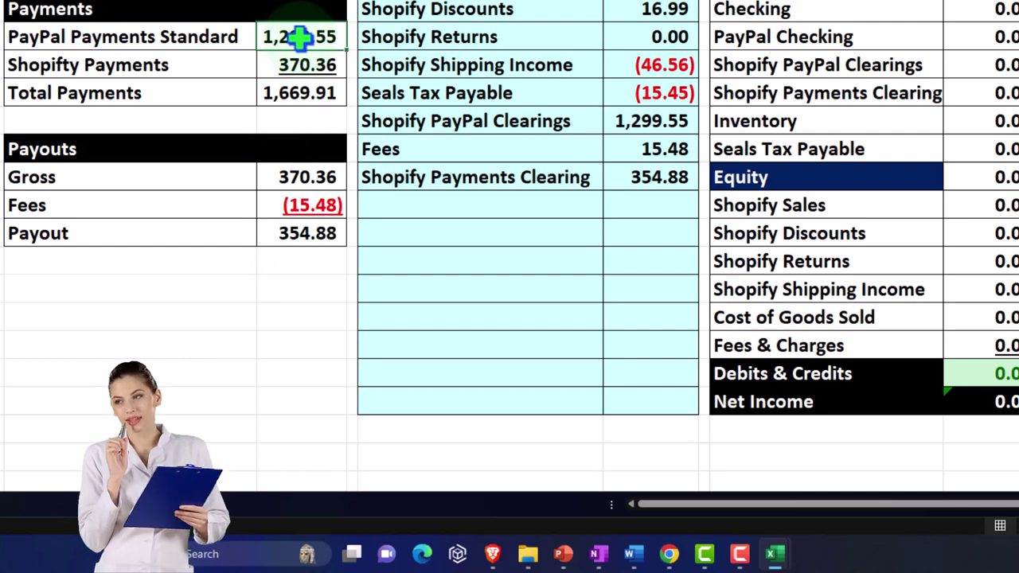
key(Right)
key(Right)
key(Right)
key(Right)
key(Down)
key(Down)
key(Left)
key(Left)
key(Left)
key(Left)
key(Down)
key(Down)
key(Down)
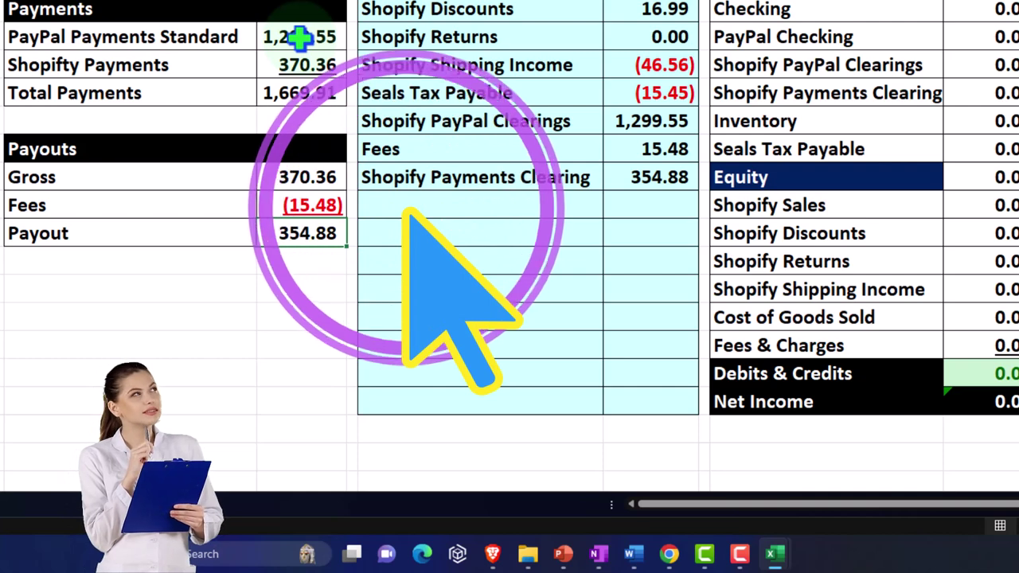
key(Right)
key(Right)
key(Up)
key(Up)
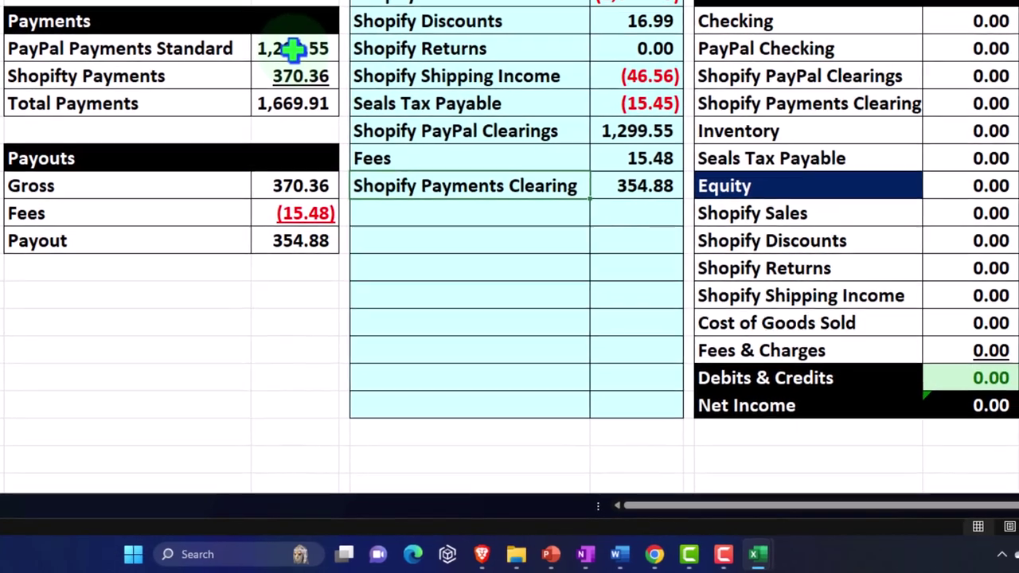
Fill account cell O10 of the journal entry with a reference to the trial balance's Shopify Sales account
key(Return)
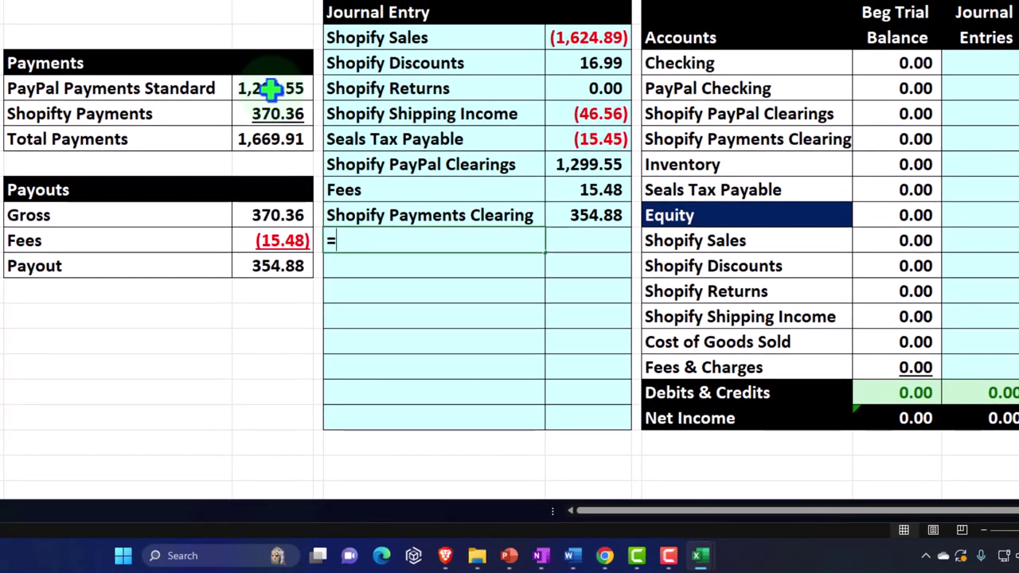
text(=)
key(Right)
key(Right)
key(Right)
key(Tab)
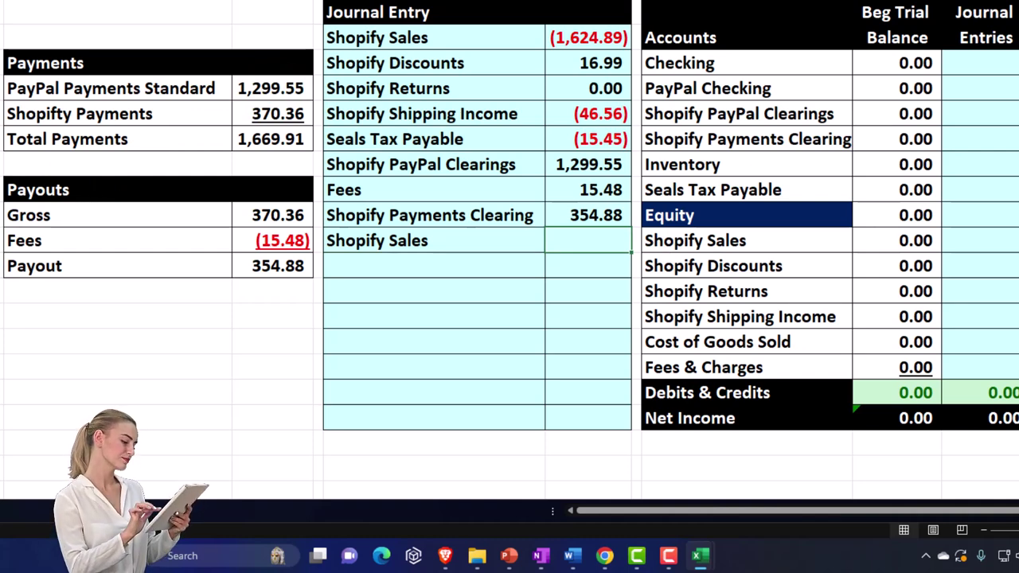
Enter the balancing amount in P10 as the negative sum of the journal entry amounts in P2:P9
text(-sum()
key(Up)
key(shift+Up)
key(shift+Up)
key(shift+Up)
key(shift+Up)
key(shift+Up)
key(shift+Up)
key(shift+Up)
key(Return)
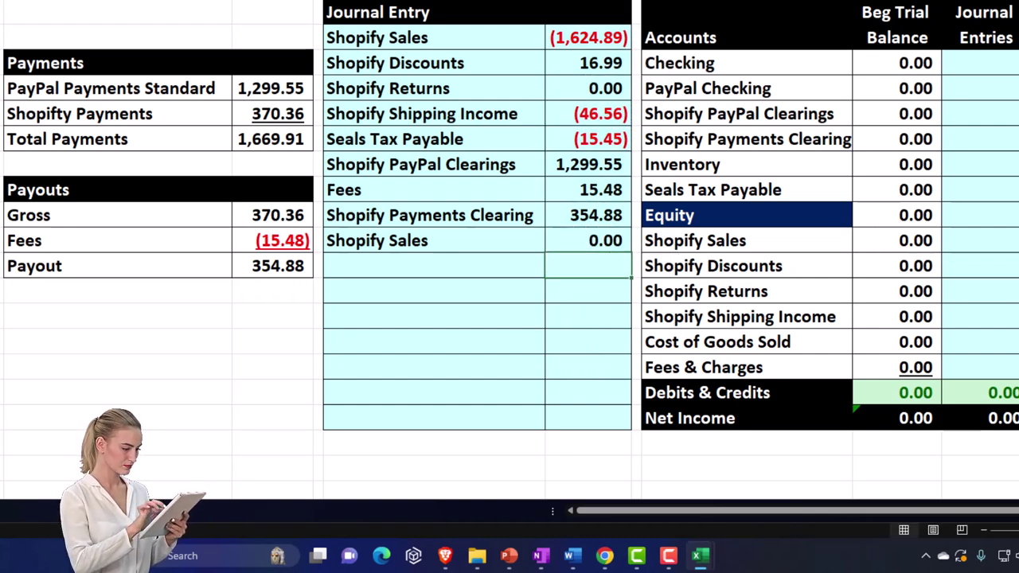
Check the journal entry amounts in P2:P9 and look across the trial balance's beginning, journal entries and ending columns
drag(597, 40, 598, 219)
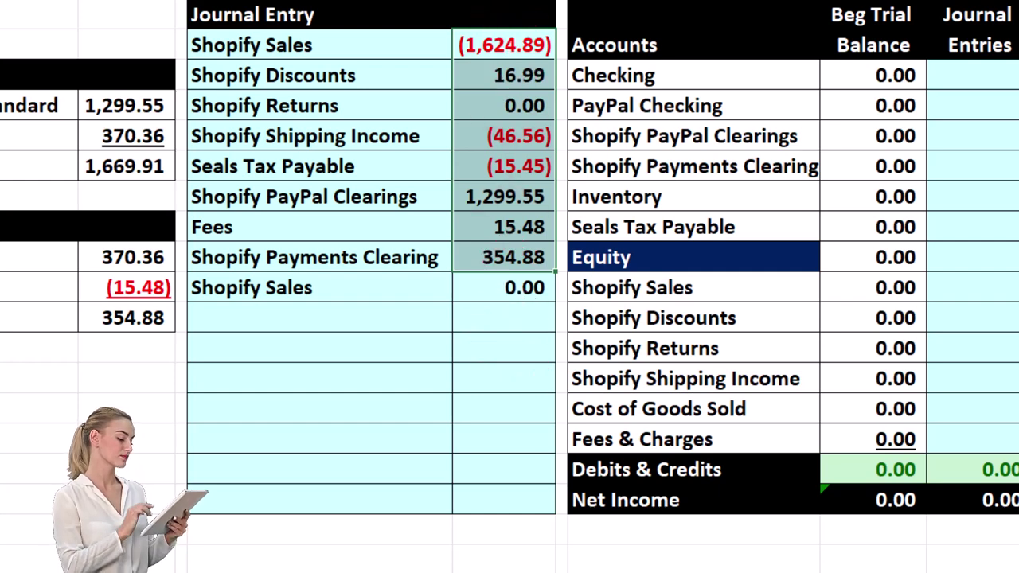
click(421, 84)
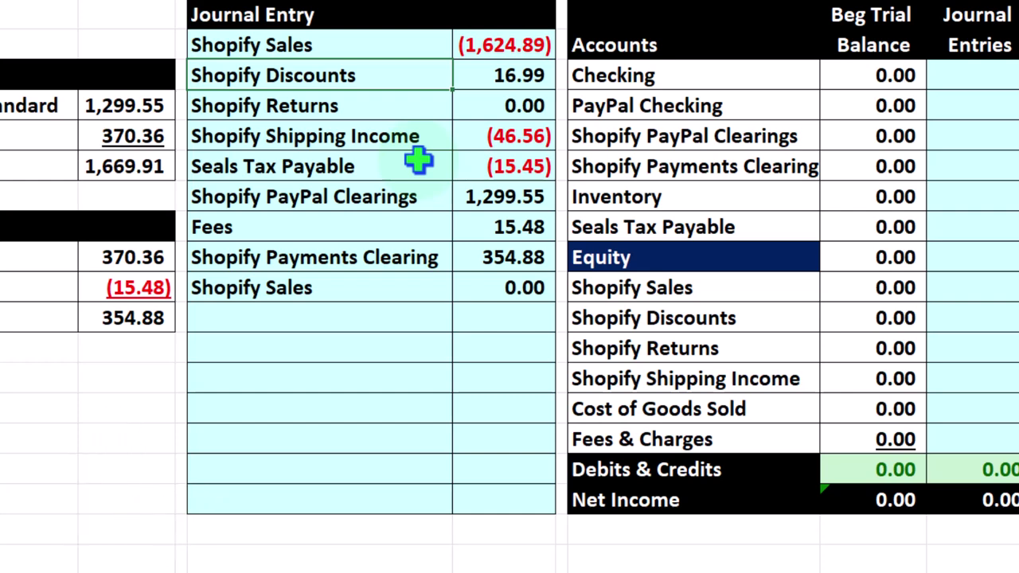
key(Right)
key(Right)
key(Right)
key(Right)
key(Right)
key(Right)
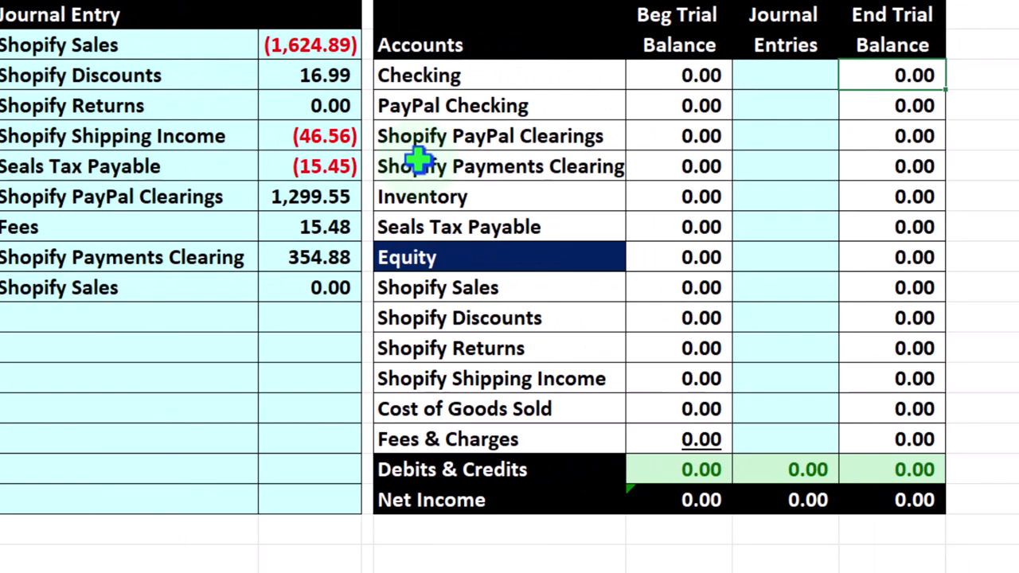
key(Left)
key(Left)
key(Left)
key(Left)
key(Left)
key(Left)
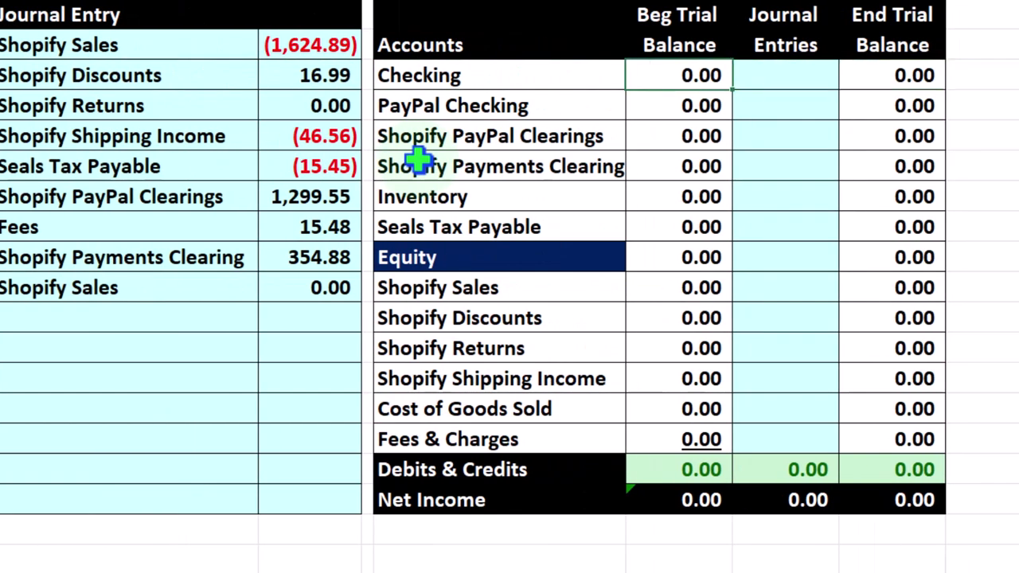
Post Shopify Sales to the trial balance's Journal Entries column in T10 as a reference to P2
key(Up)
key(Down)
key(Down)
key(Down)
key(Down)
key(Down)
key(Down)
key(Down)
key(Down)
key(Right)
key(Right)
key(Right)
key(Right)
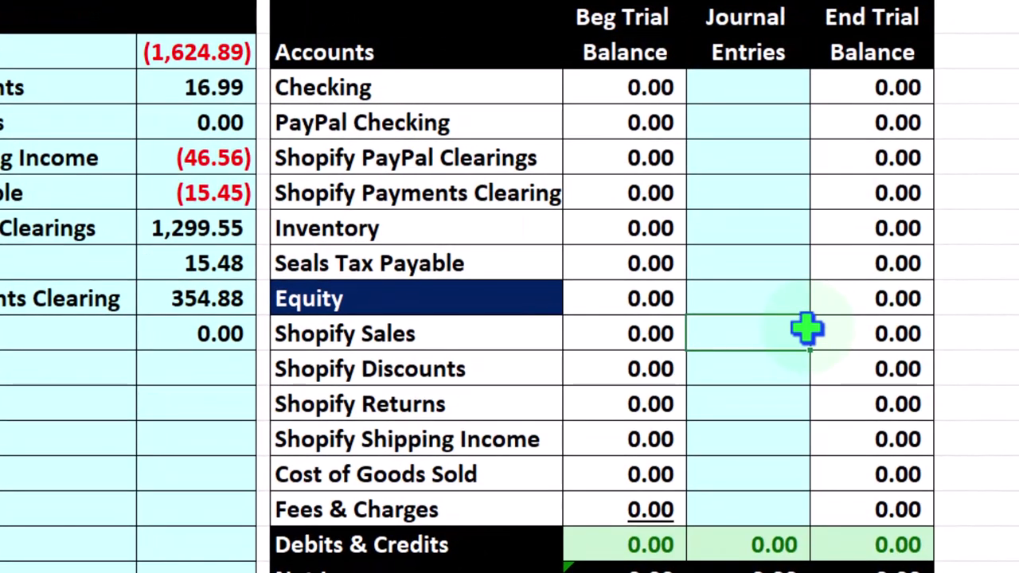
text(=)
key(Left)
key(Left)
key(Left)
key(Left)
key(Up)
key(Up)
key(Up)
key(Up)
key(Up)
key(Up)
key(Up)
key(Up)
click(753, 347)
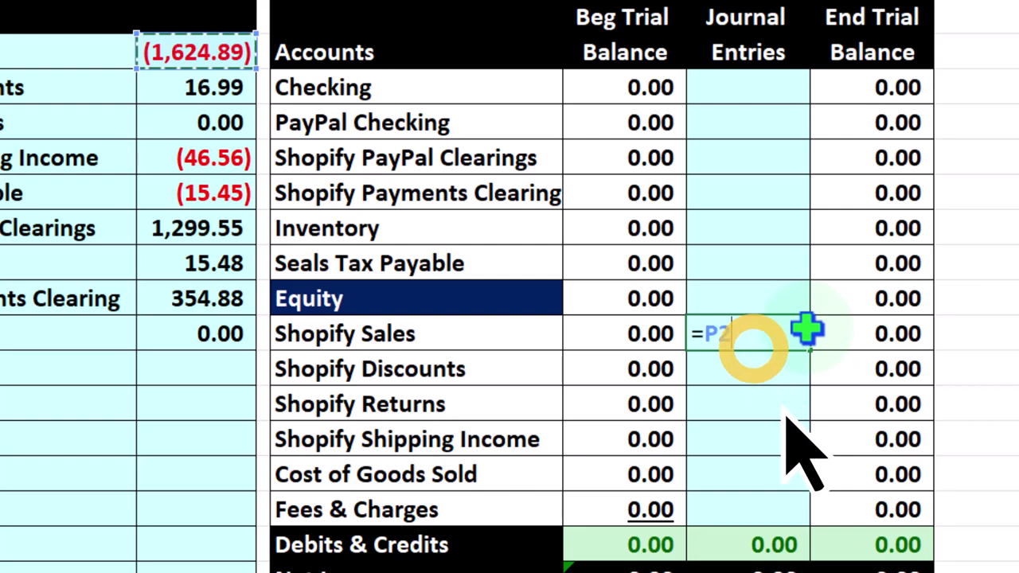
key(Return)
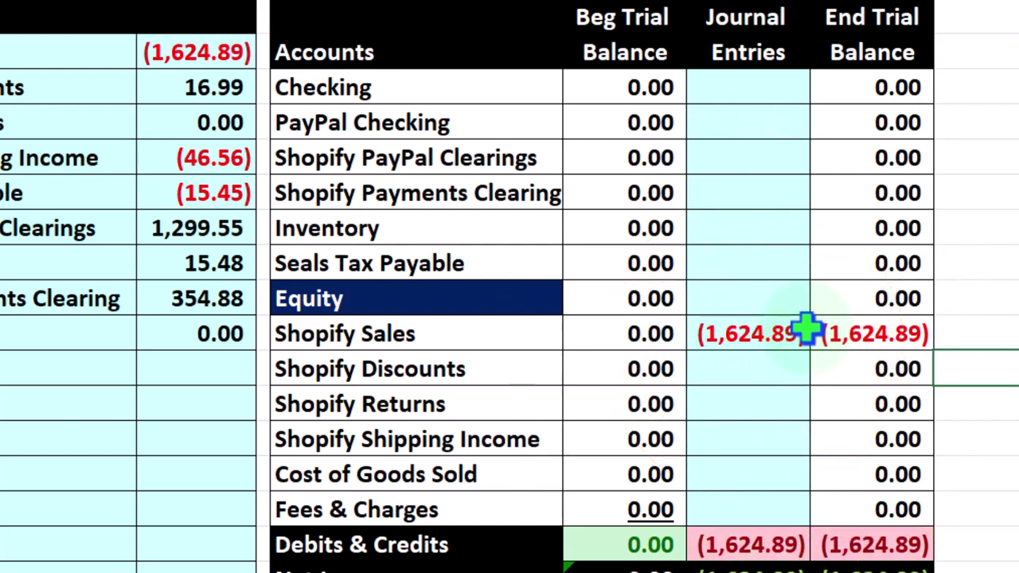
Examine the End Trial Balance formulas for Shopify Sales and Net Income
click(811, 330)
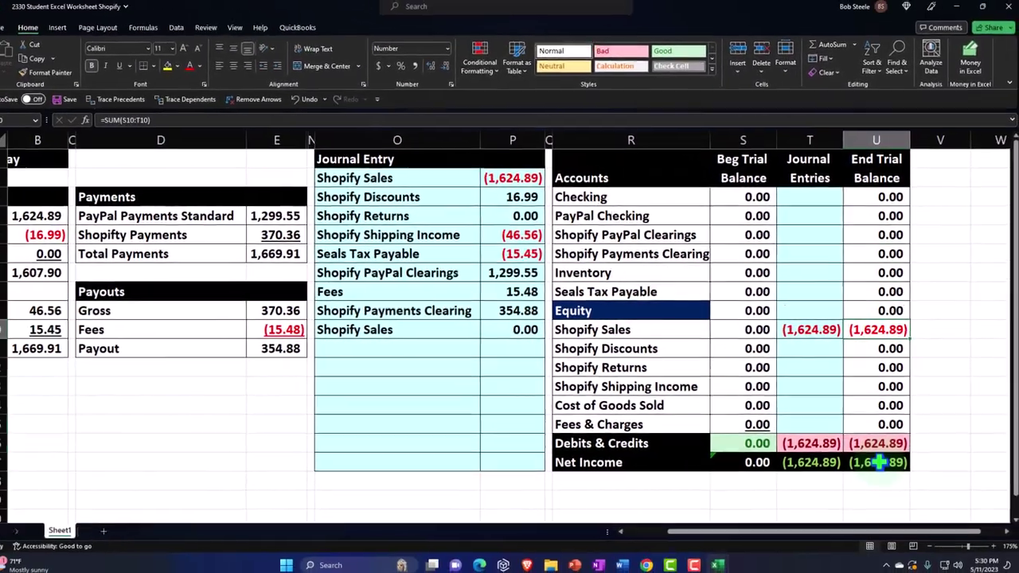
double_click(877, 504)
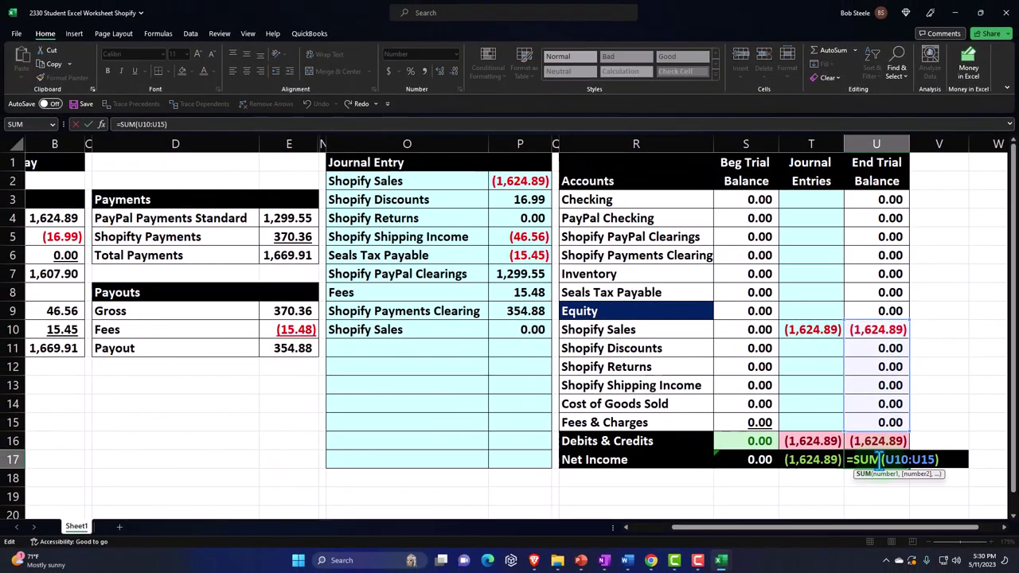
key(Return)
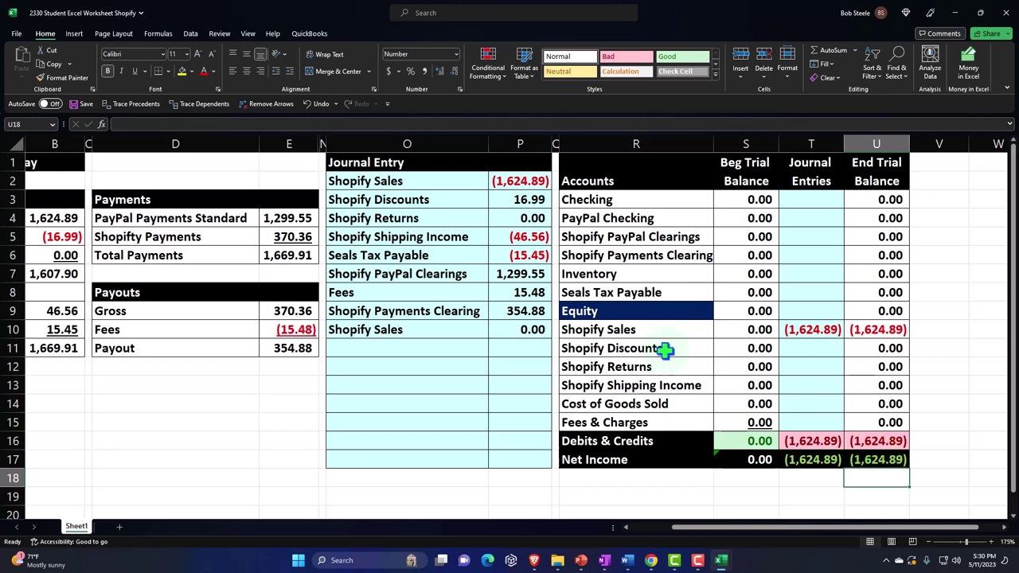
Highlight the journal entry's first Shopify Sales line and the Shopify Discounts line, O2:P3, with a green fill
click(449, 200)
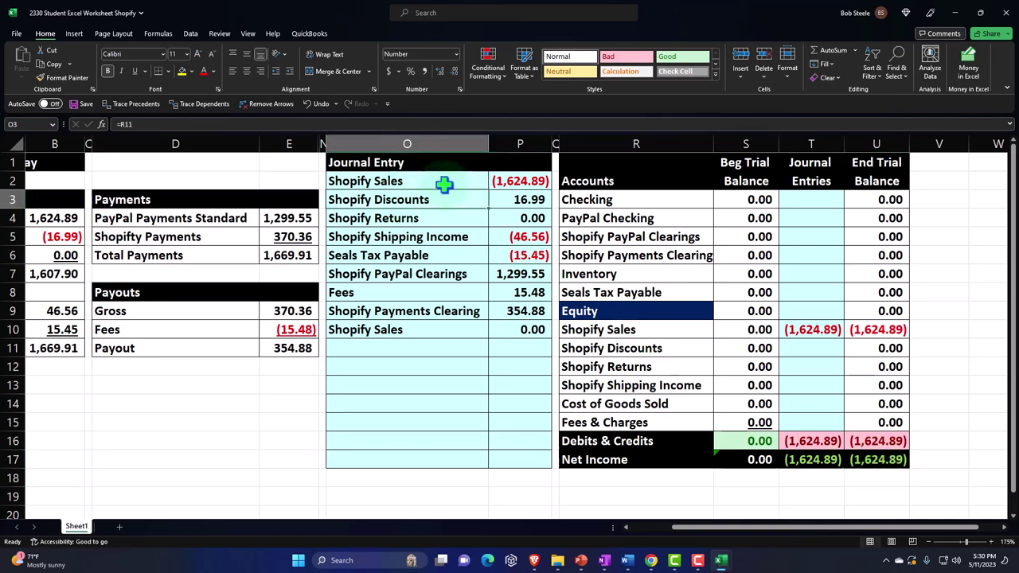
drag(454, 185, 489, 181)
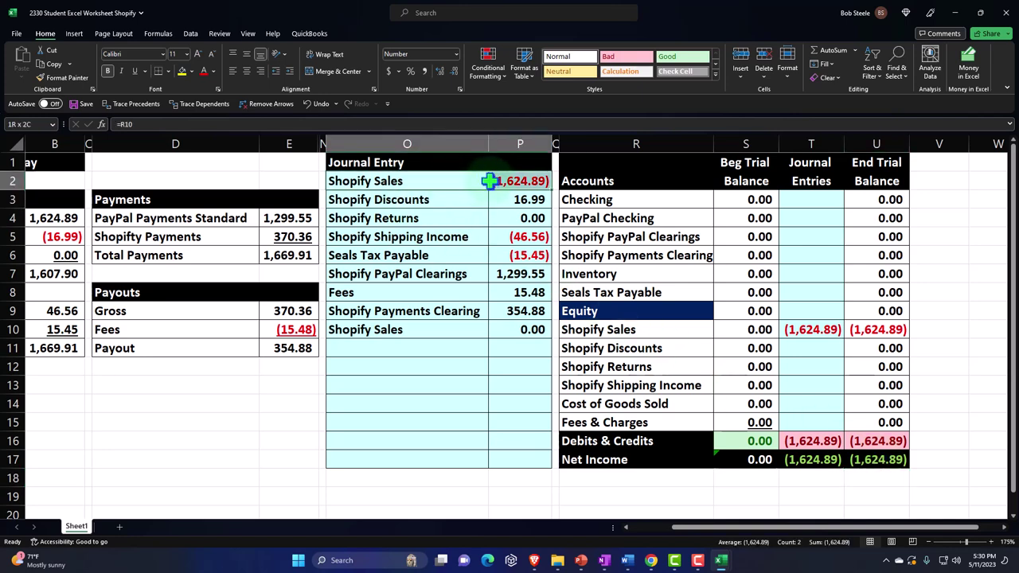
click(190, 72)
click(224, 172)
drag(398, 199, 496, 188)
drag(403, 193, 502, 199)
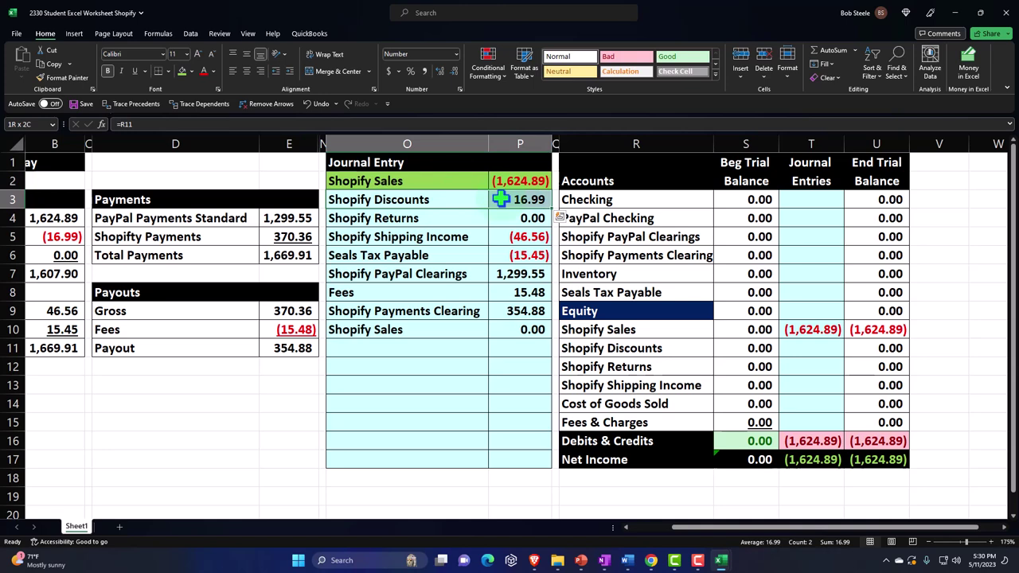
click(182, 71)
Post Shopify Discounts to T11 of the trial balance as a reference to P3 and check the Net Income formula in T17
click(457, 230)
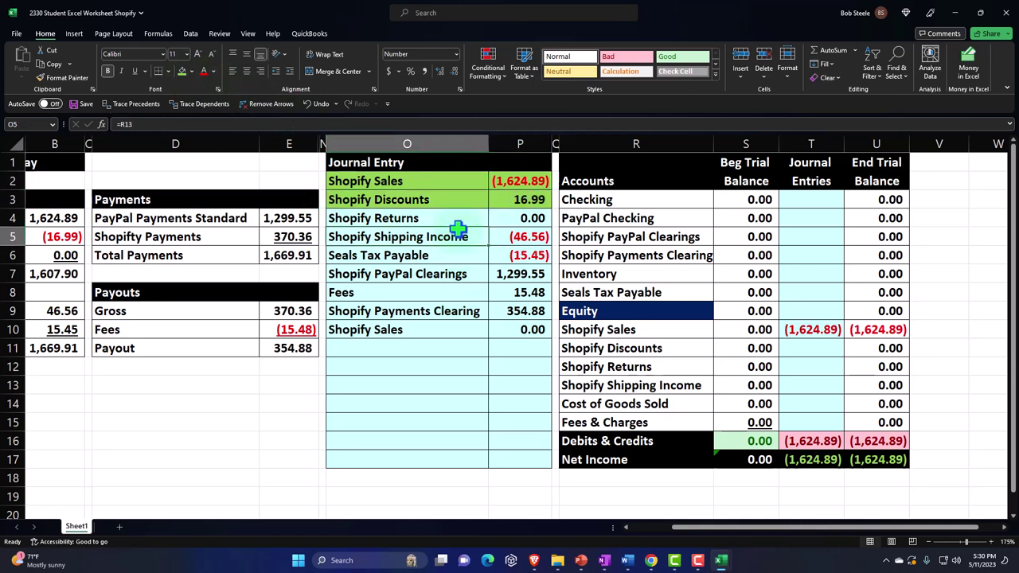
key(Down)
key(Down)
key(Down)
key(Down)
key(Down)
key(Right)
key(Right)
key(Right)
key(Right)
key(Right)
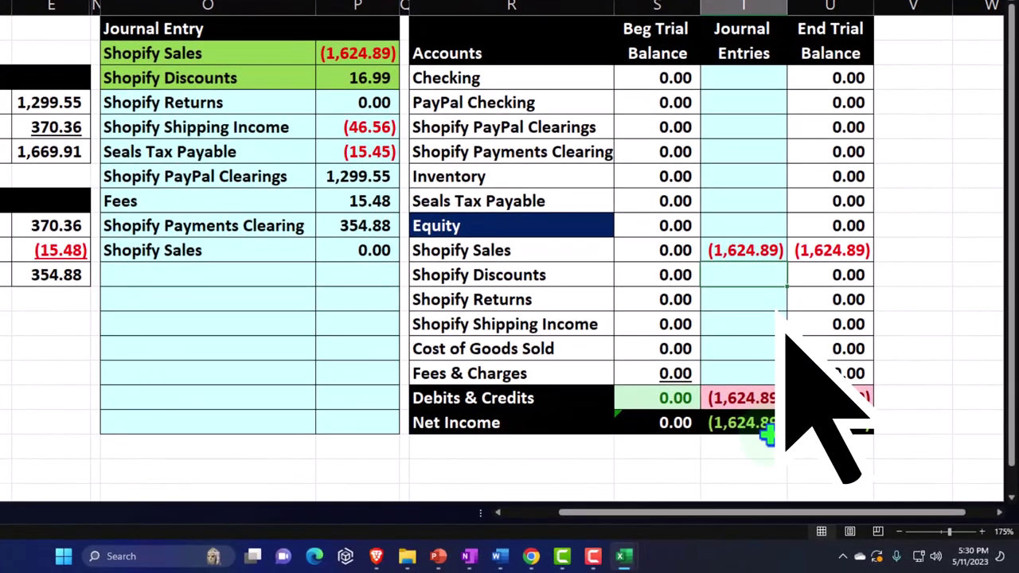
text(=)
key(Left)
key(Left)
key(Left)
key(Left)
key(Up)
key(Up)
key(Up)
key(Up)
key(Up)
key(Up)
key(Up)
key(Up)
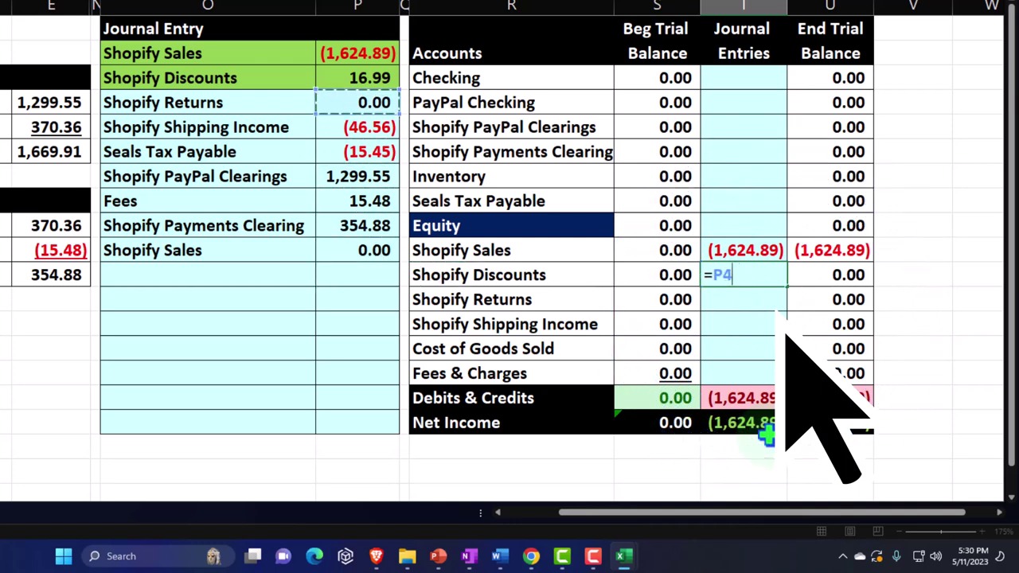
key(Return)
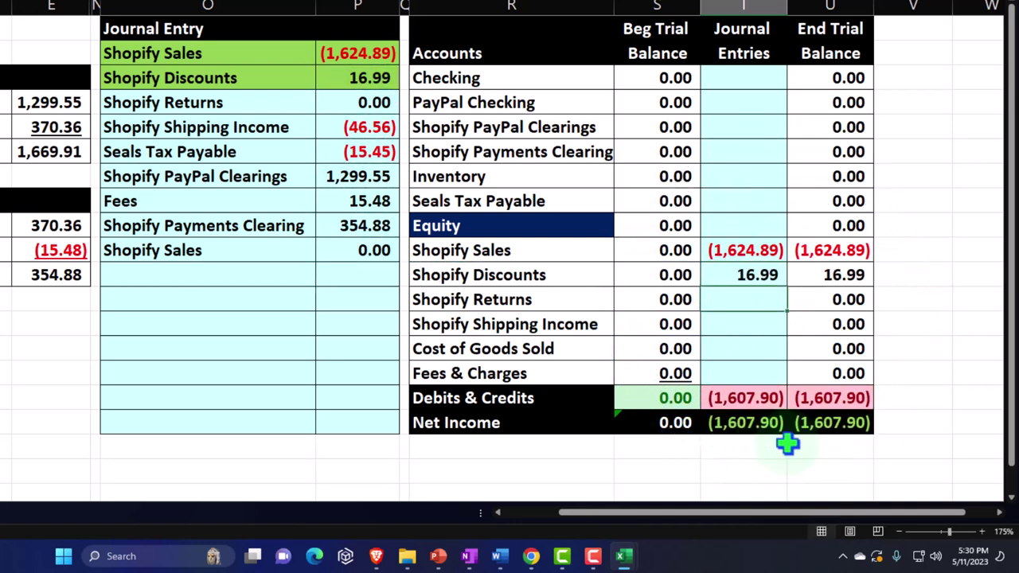
double_click(758, 423)
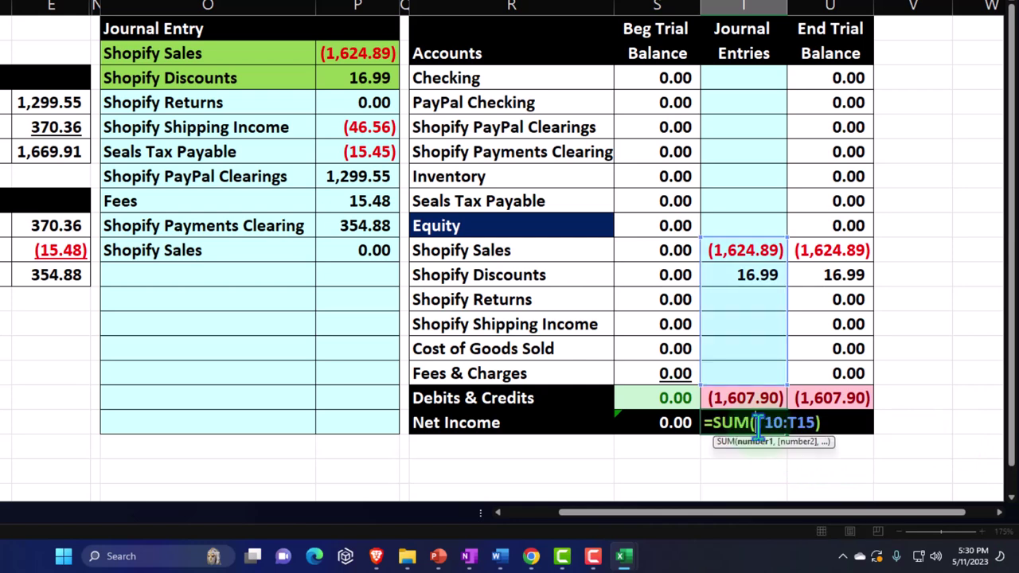
key(Return)
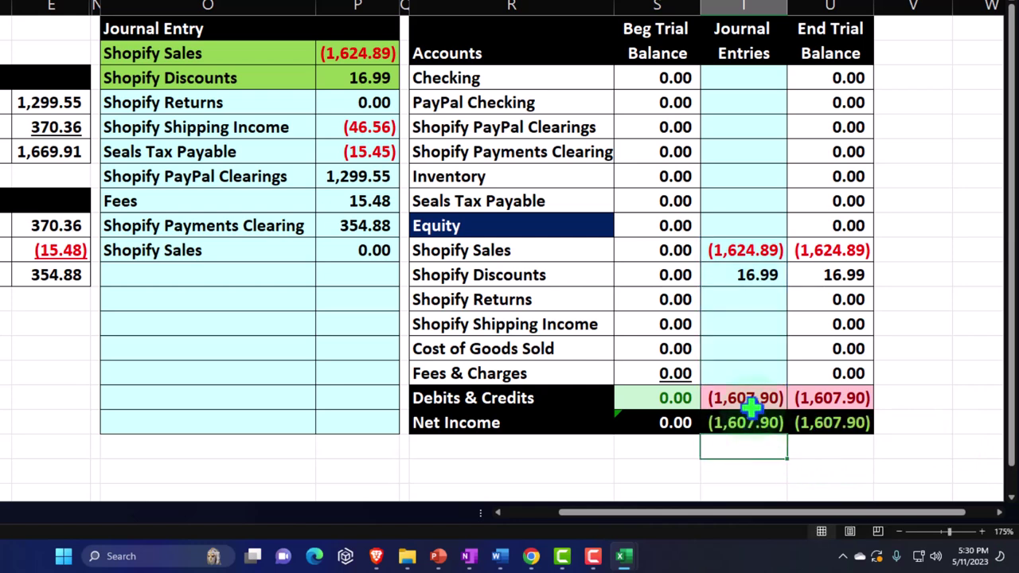
Post Shopify Returns to the trial balance's Journal Entries column in T12 as a reference to P4
click(748, 298)
text(=)
key(Left)
key(Left)
key(Left)
key(Left)
key(Up)
key(Up)
key(Up)
key(Up)
key(Up)
key(Up)
key(Up)
key(Up)
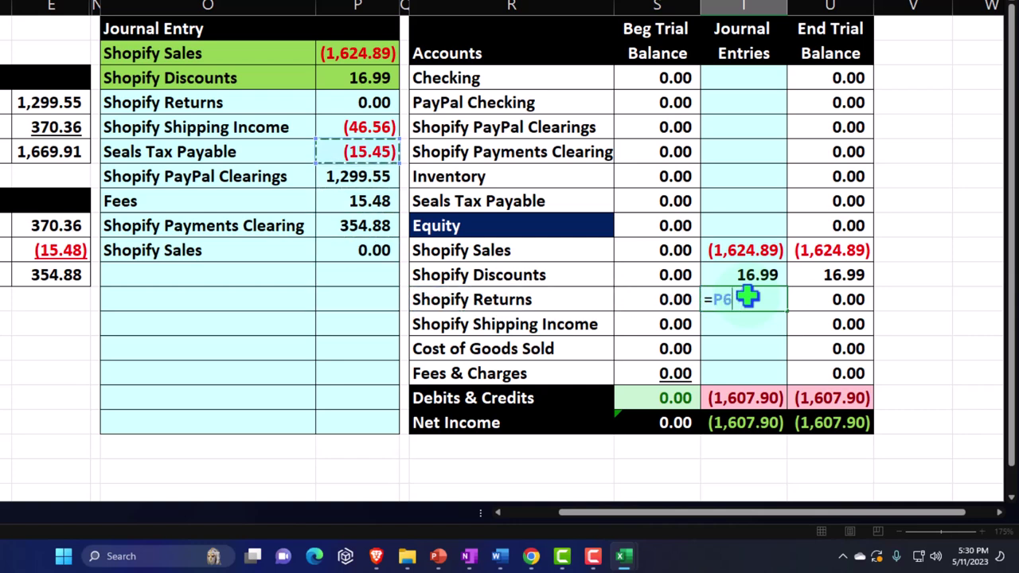
key(Return)
Highlight the journal lines O4:P5 green and post Shopify Shipping Income to T13 as a reference to P5
drag(279, 109, 348, 123)
key(F4)
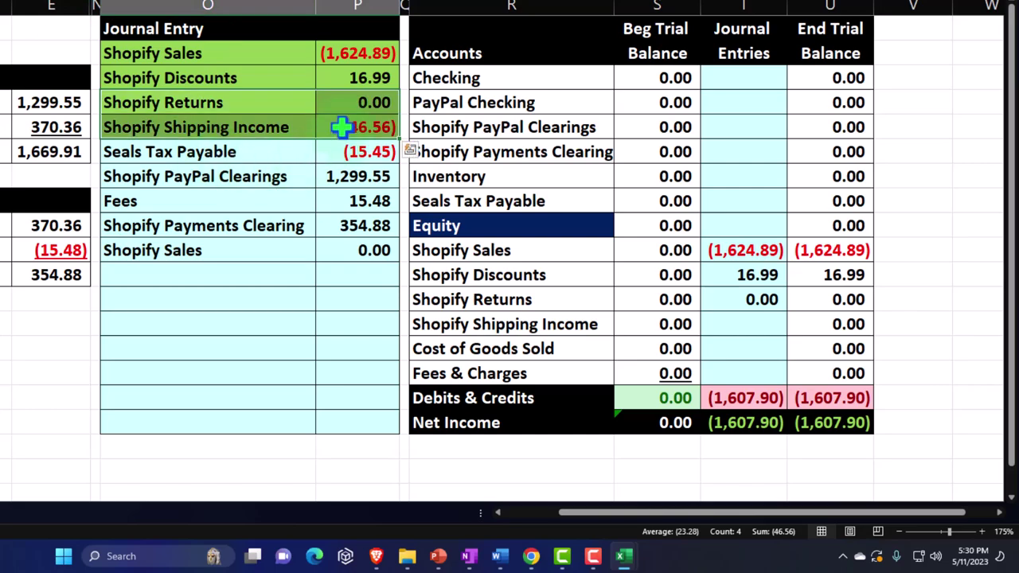
click(345, 125)
key(Down)
key(Down)
key(Down)
key(Down)
key(Down)
key(Down)
key(Down)
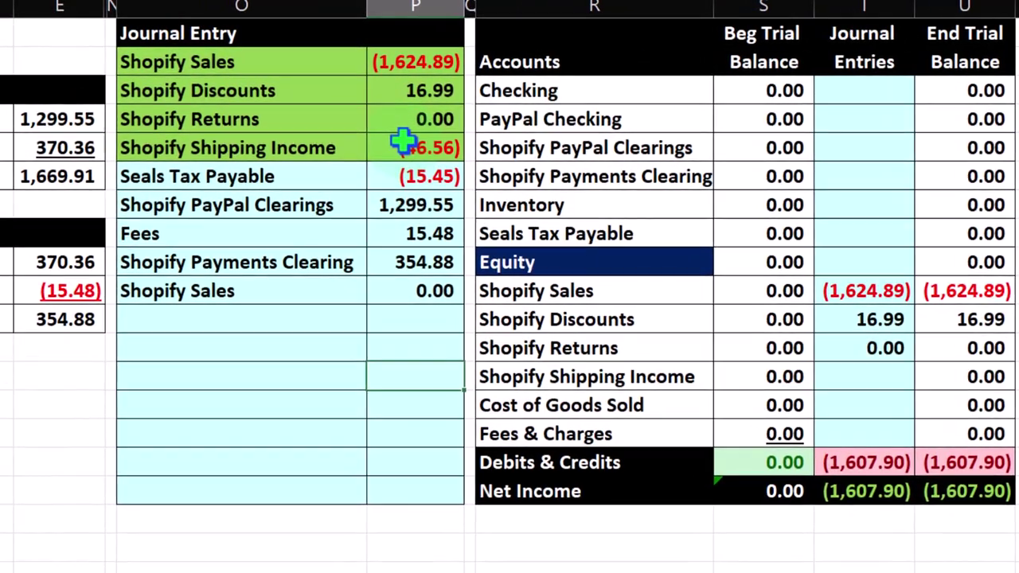
key(Right)
key(Right)
key(Right)
key(Right)
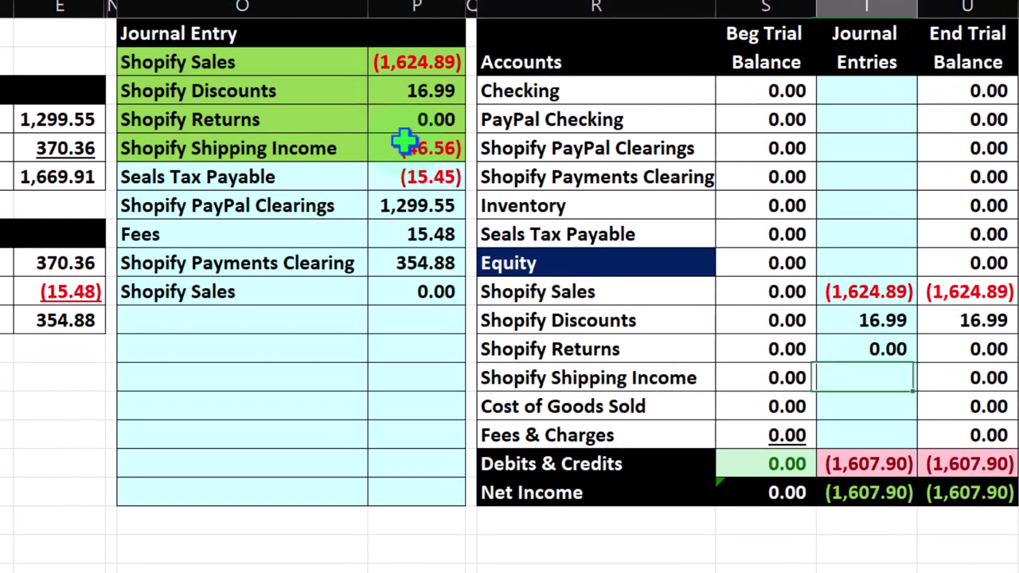
text(=)
key(Left)
key(Left)
key(Left)
key(Left)
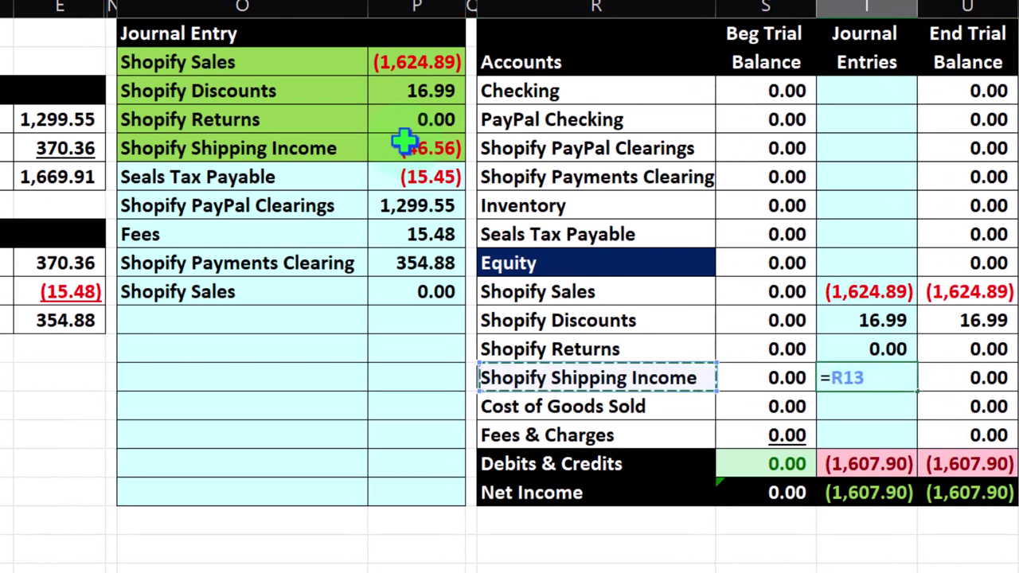
key(Up)
key(Up)
key(Up)
key(Up)
key(Up)
key(Up)
key(Up)
key(Up)
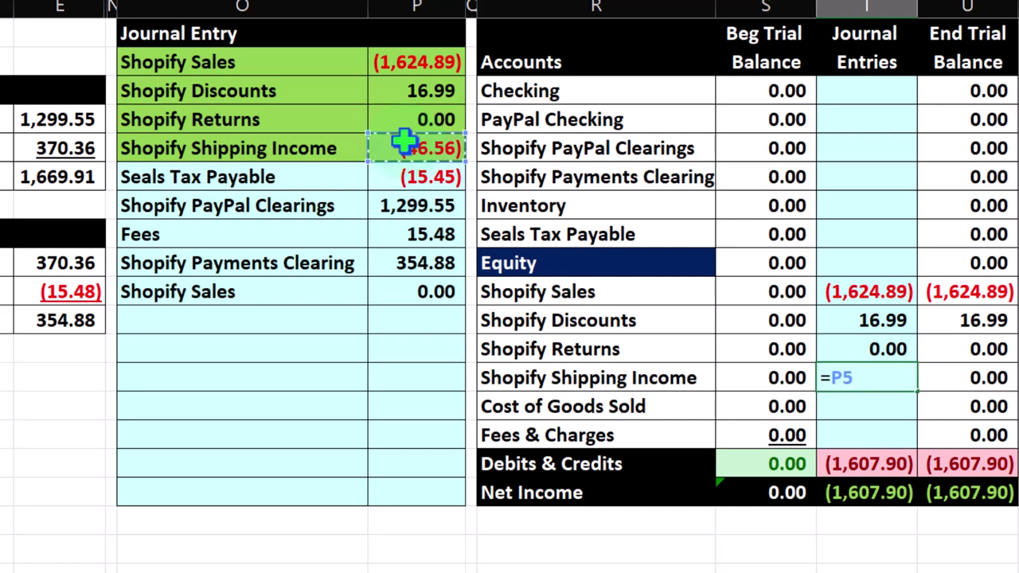
key(Return)
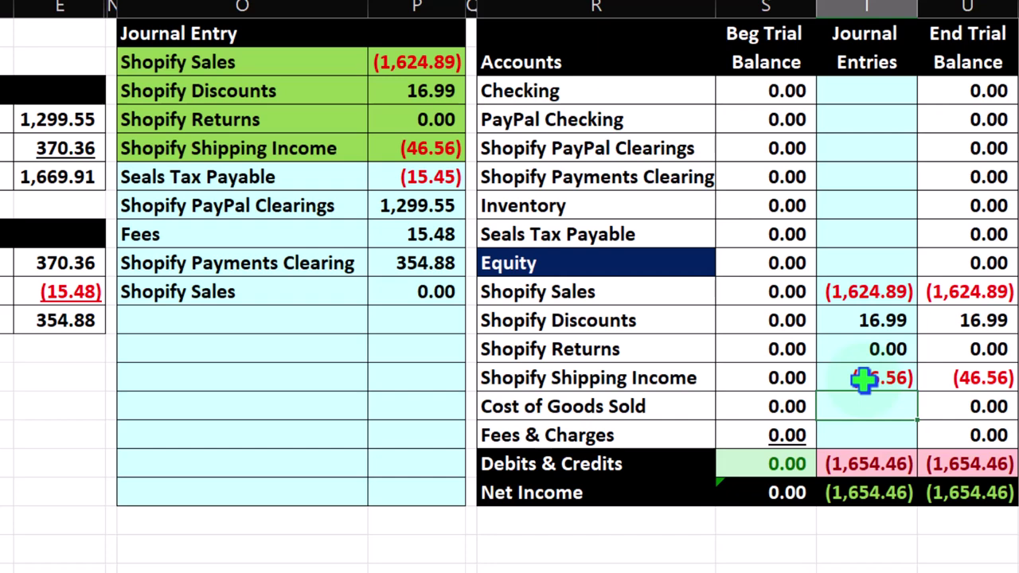
Check the Journal Entries column's Net Income formula and highlight the tax payable line O6:P6 green
double_click(889, 495)
key(Return)
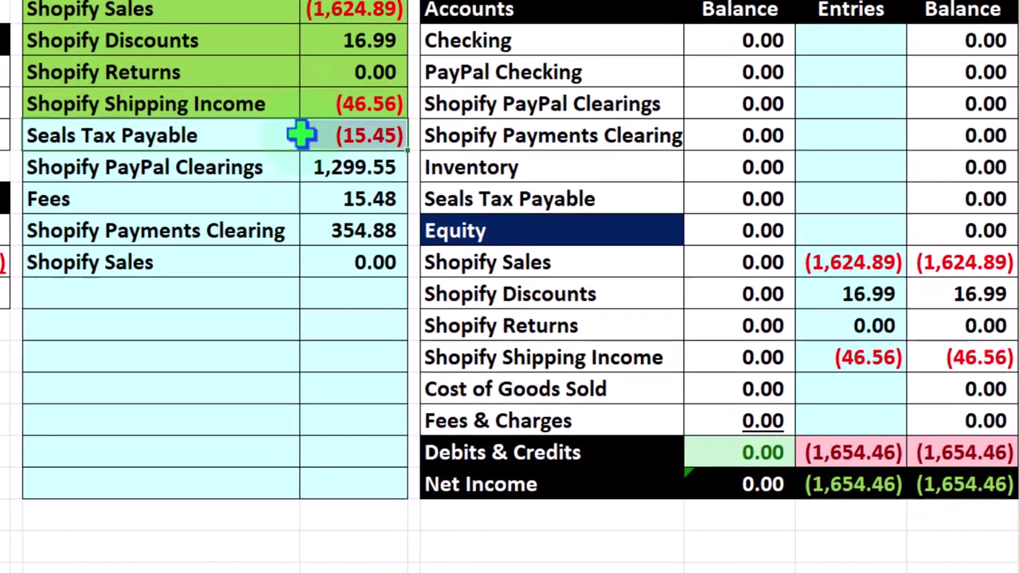
click(390, 176)
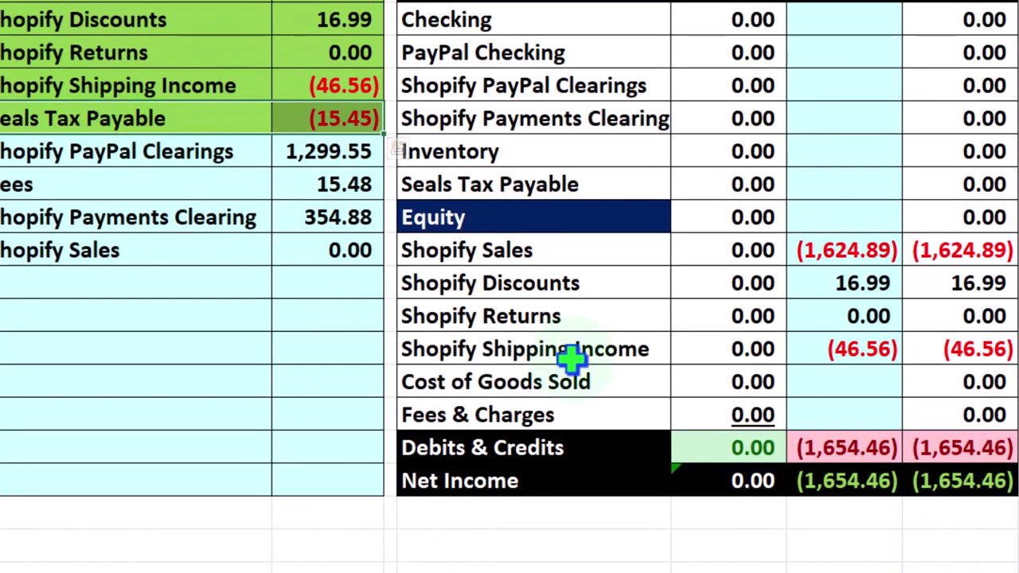
Correct the misspelled tax liability account name in R8 of the trial balance to Sales Tax Payable
click(818, 390)
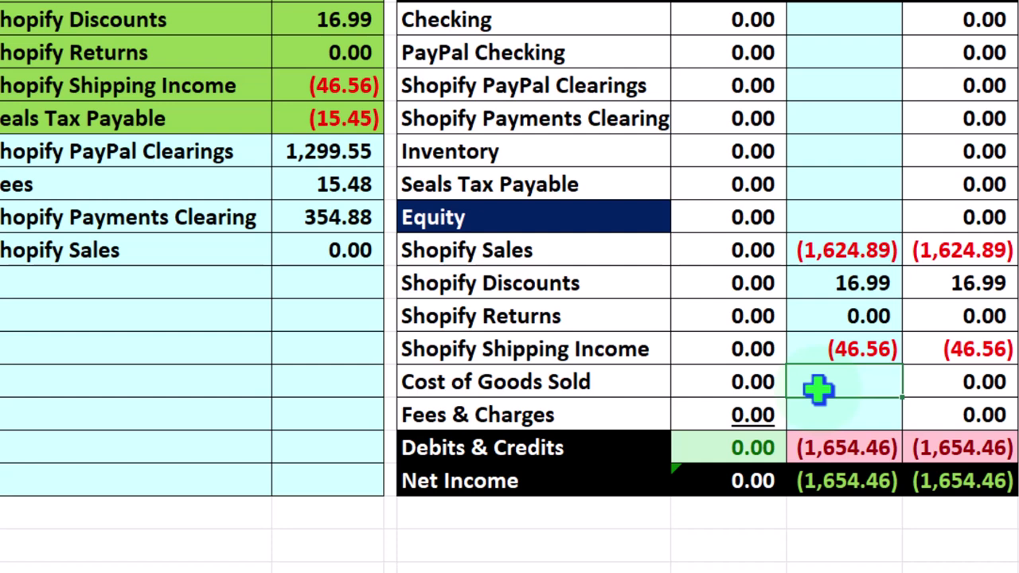
key(Up)
key(Up)
key(Up)
key(Up)
key(Up)
key(Up)
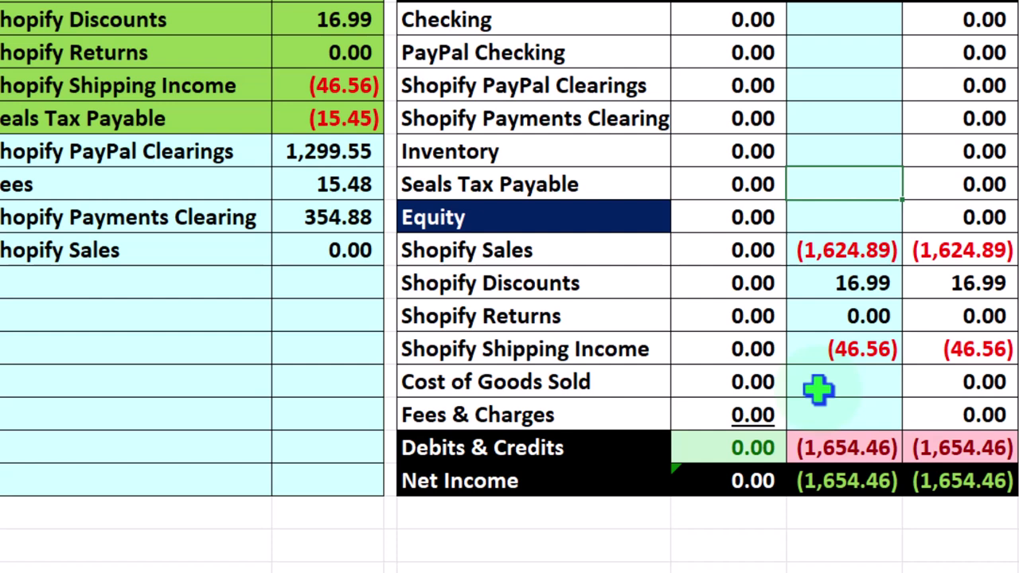
double_click(453, 181)
key(BackSpace)
key(BackSpace)
key(BackSpace)
text(le)
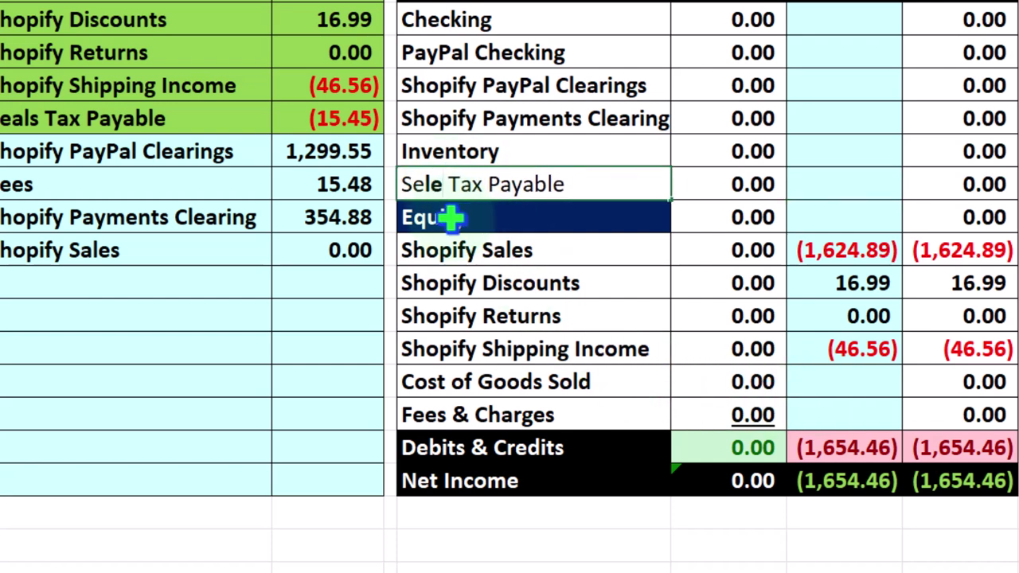
key(Return)
key(Right)
key(Right)
key(Up)
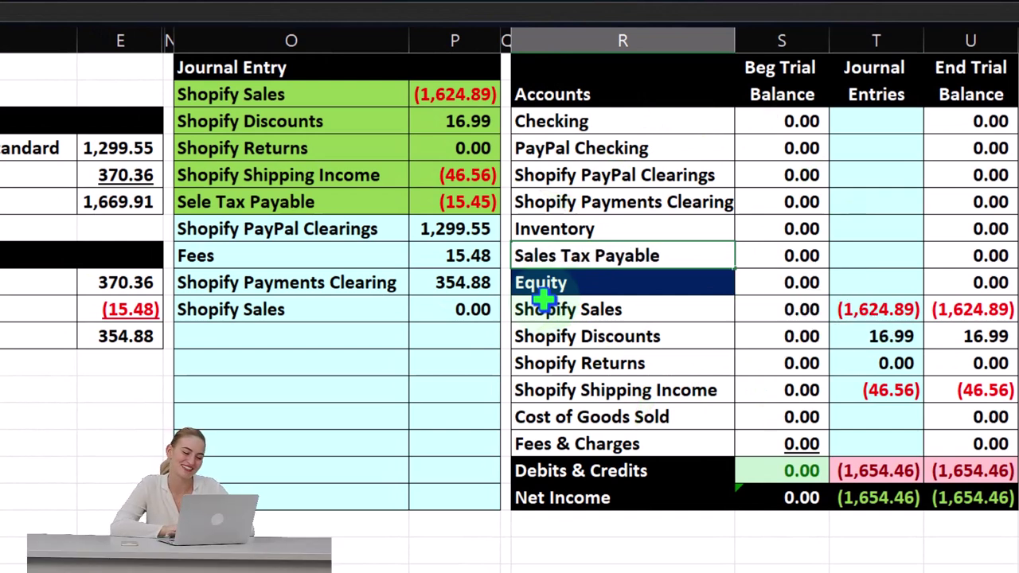
Post Sales Tax Payable to the Journal Entries column in T8 as a reference to P6
key(Right)
key(Right)
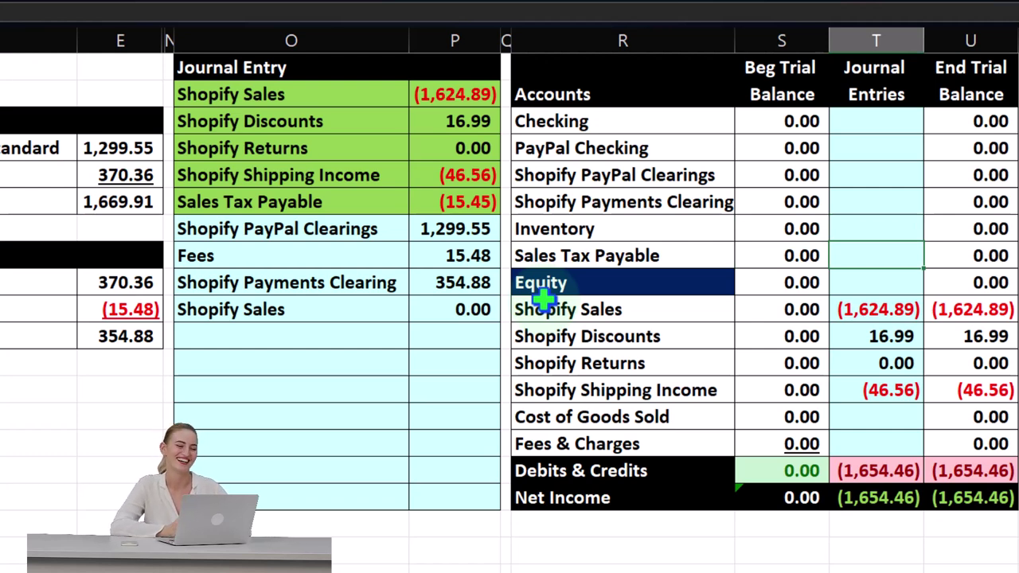
text(=)
key(Left)
key(Left)
key(Left)
key(Up)
key(Up)
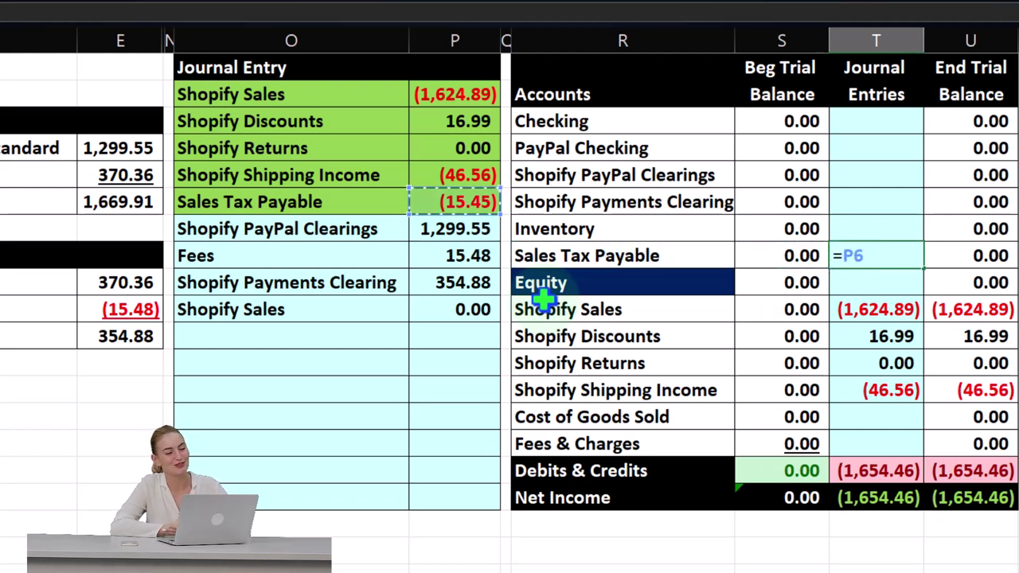
key(Return)
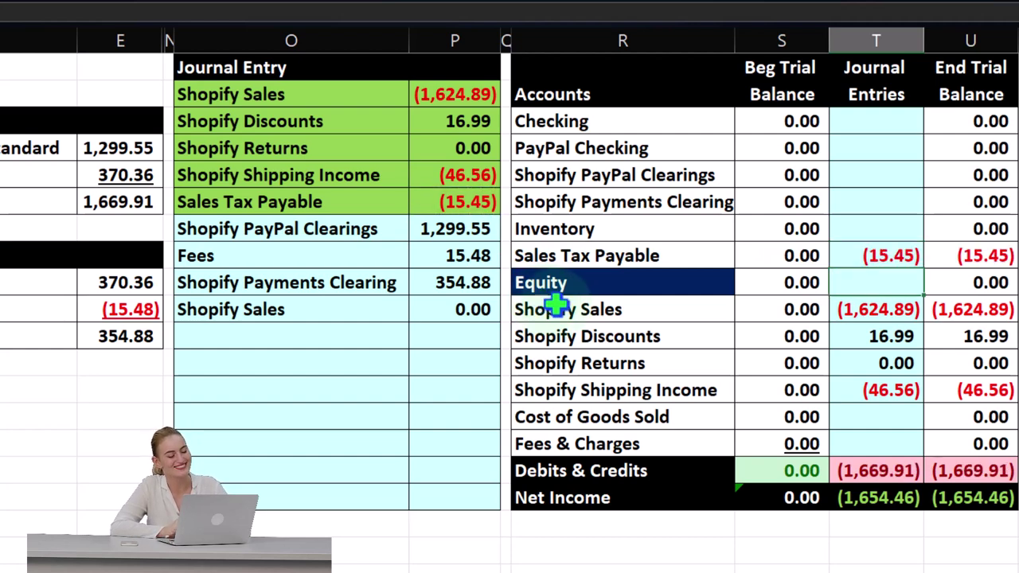
Check which rows the Net Income formula in T17 sums
key(Down)
key(Down)
key(Down)
key(Down)
key(Down)
key(Down)
double_click(870, 498)
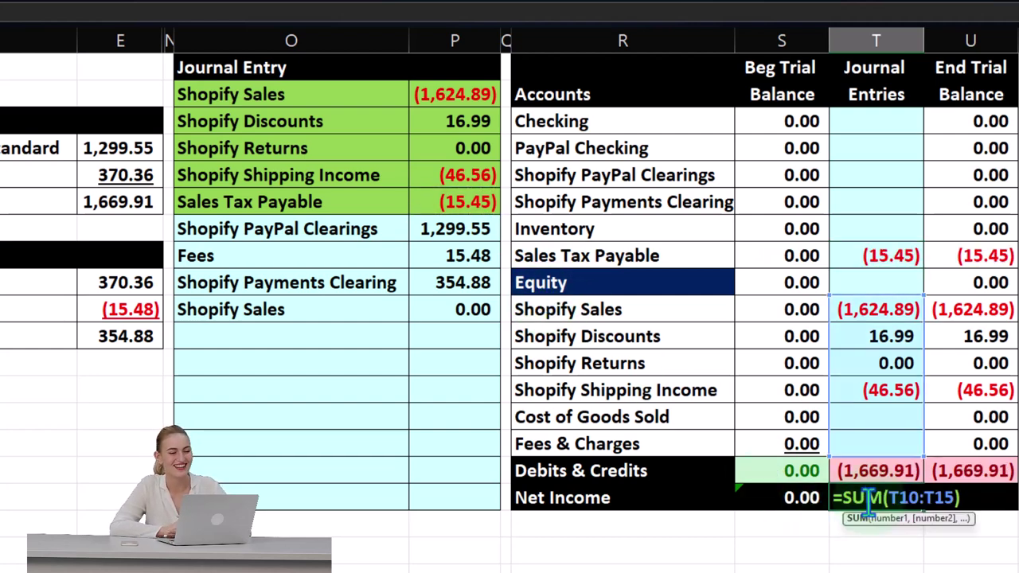
key(Return)
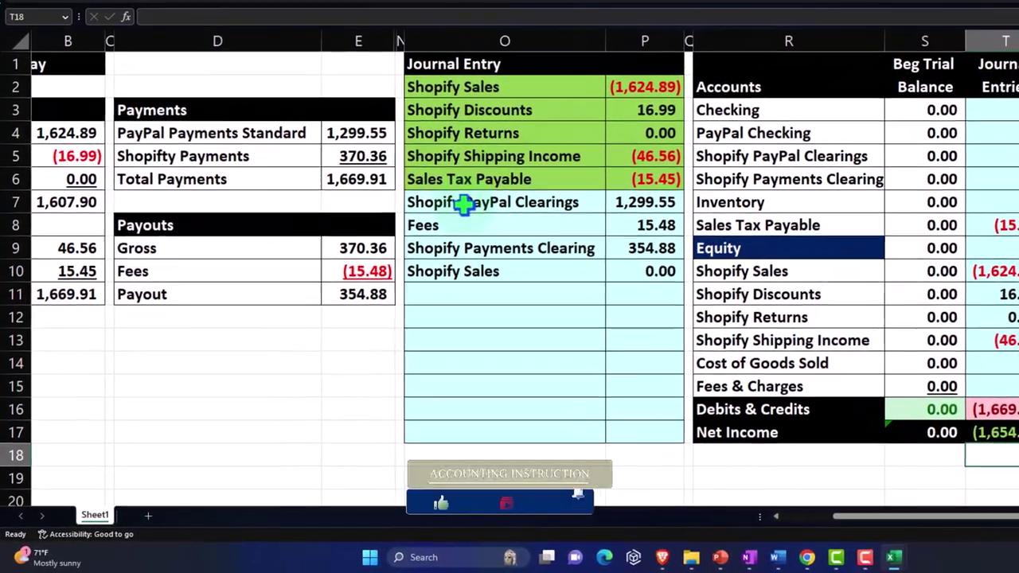
Highlight the journal line O7:P7 green and post Shopify PayPal Clearings to T5 as a reference to P7
drag(464, 203, 611, 203)
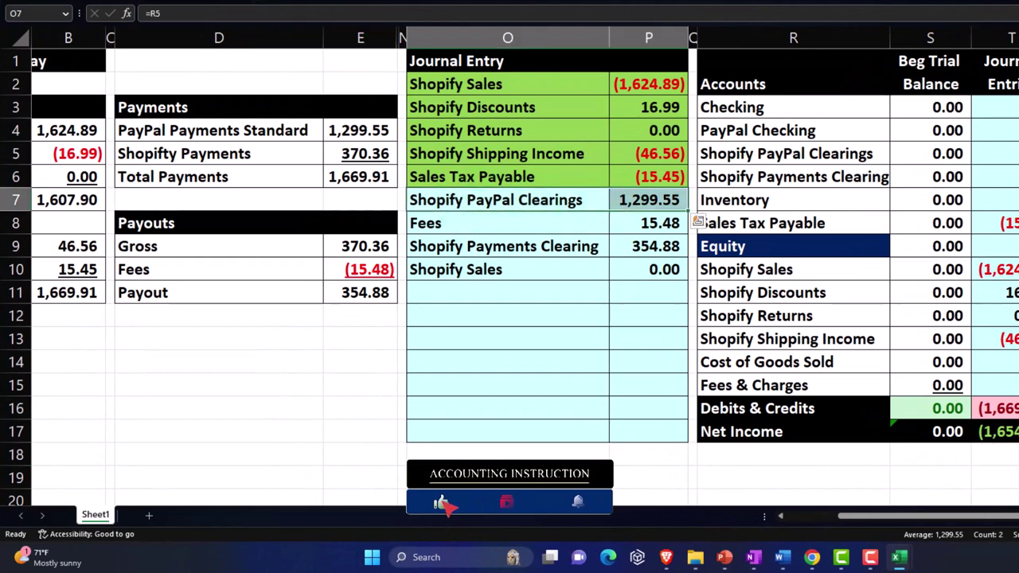
key(F4)
click(746, 161)
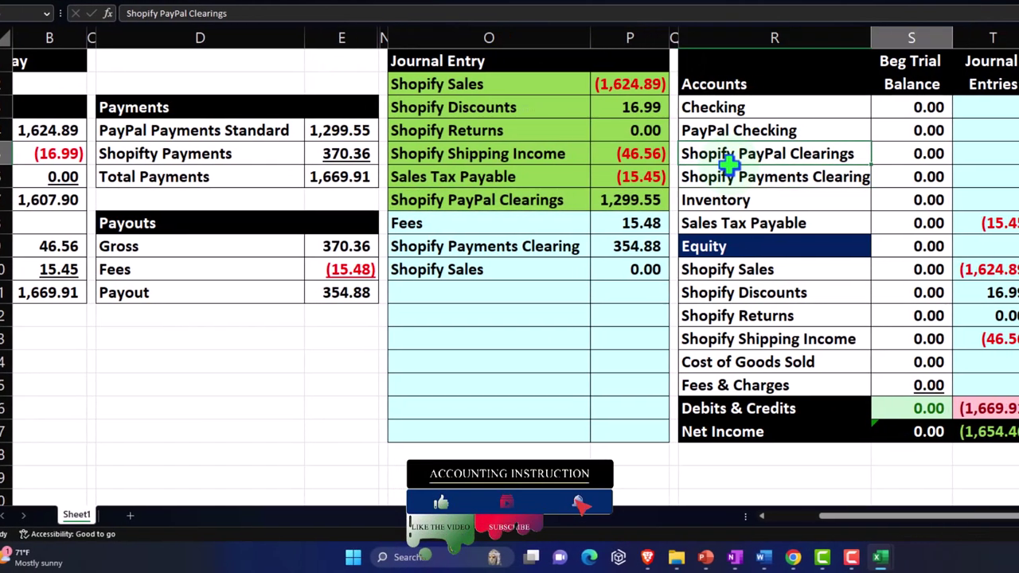
key(Right)
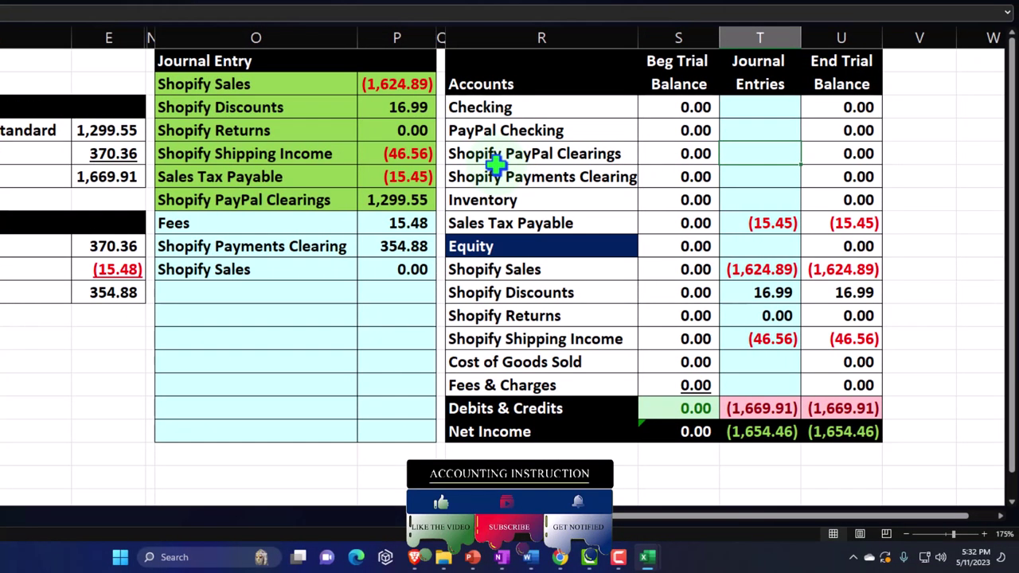
text(=)
key(Left)
key(Left)
key(Left)
key(Left)
key(Down)
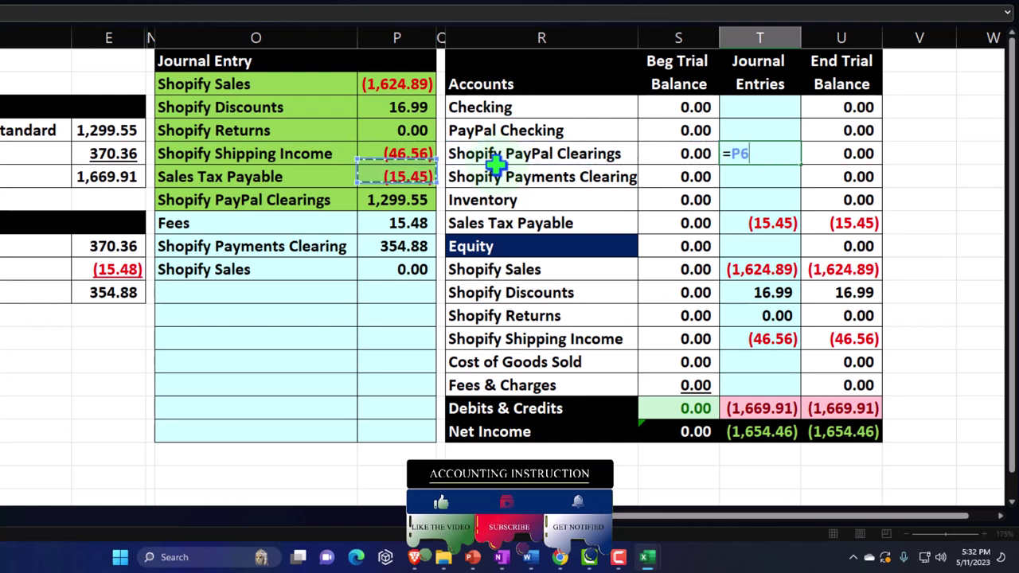
key(Down)
key(Return)
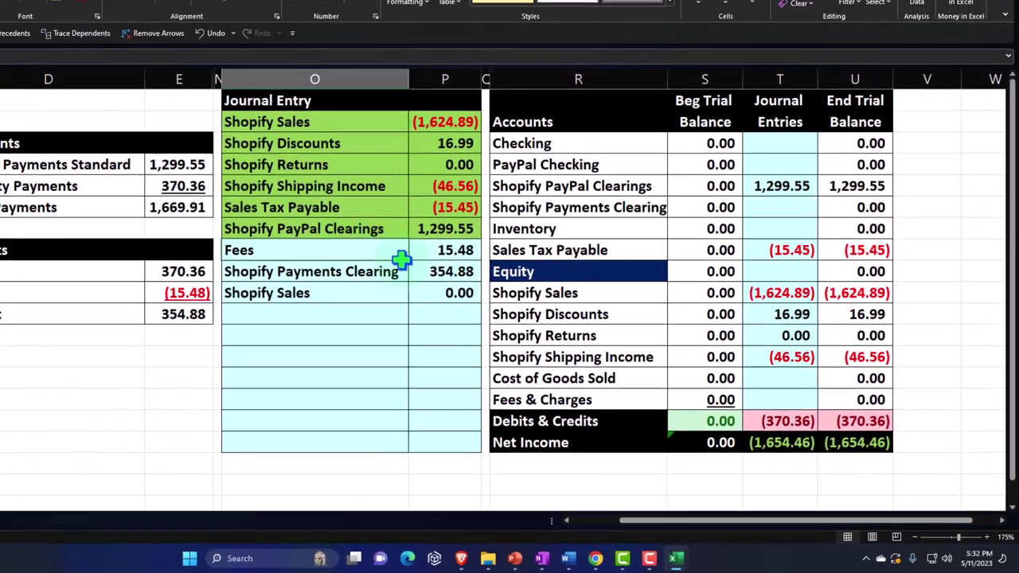
Highlight the Fees journal line O8:P8 green
drag(381, 239, 434, 240)
click(82, 11)
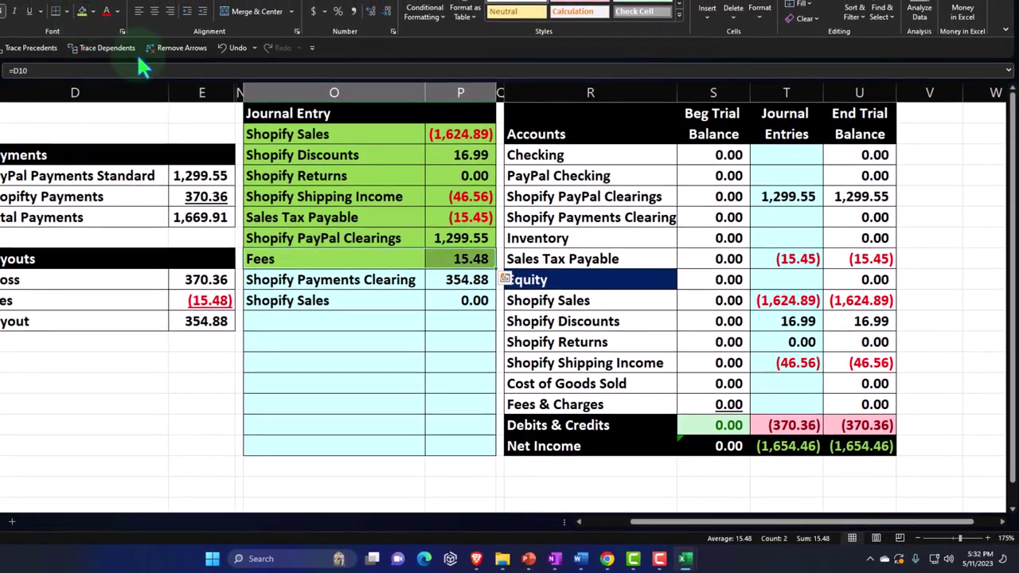
click(393, 256)
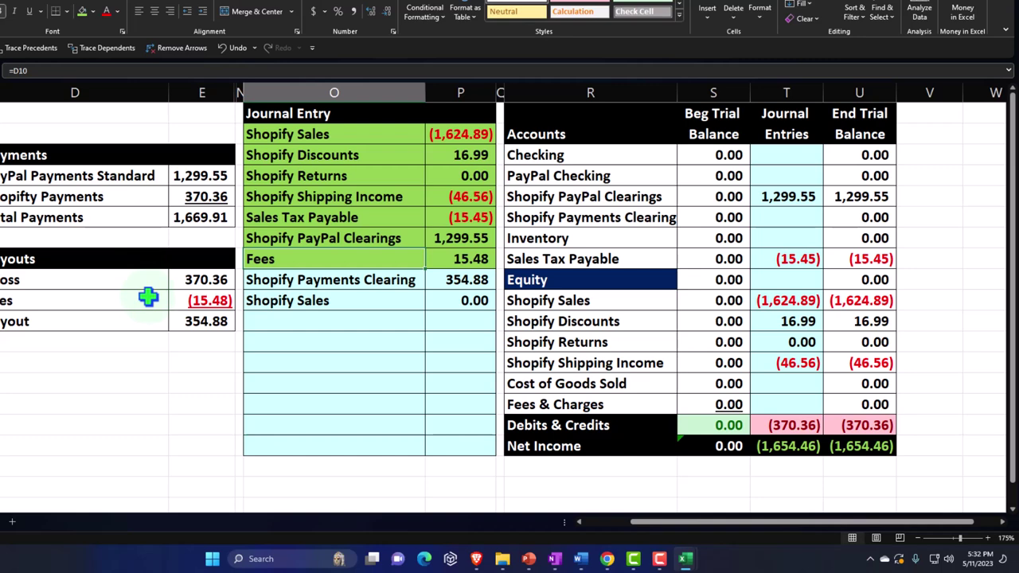
Post the fees to the Fees & Charges row of the Journal Entries column in T15 as a reference to P8
key(Right)
key(Right)
key(Right)
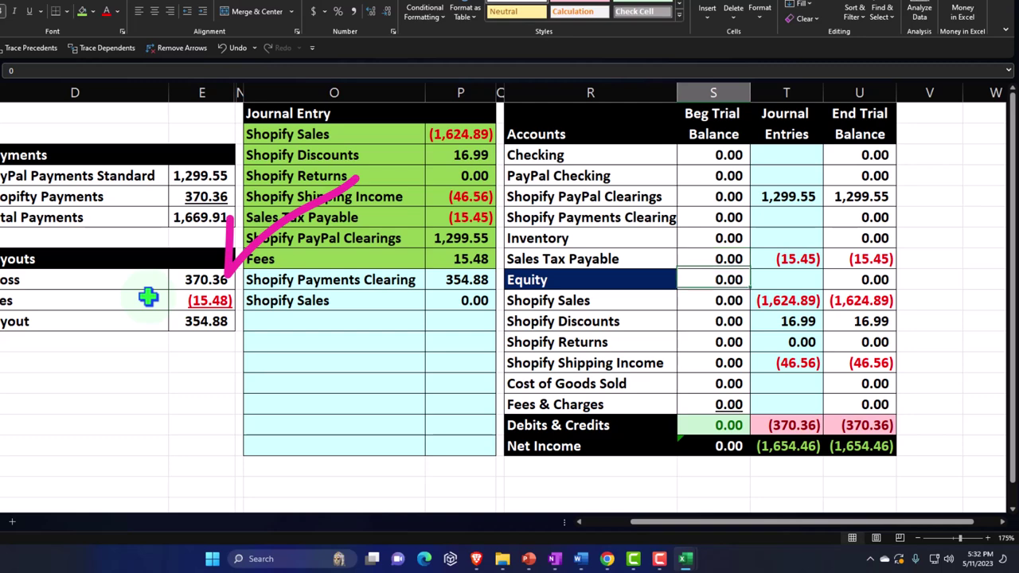
key(Down)
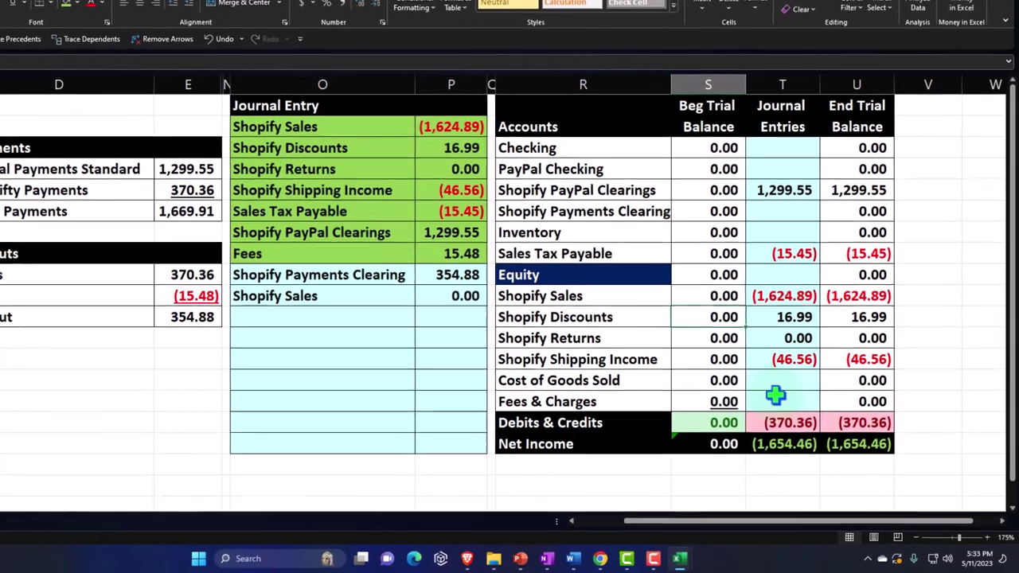
click(787, 404)
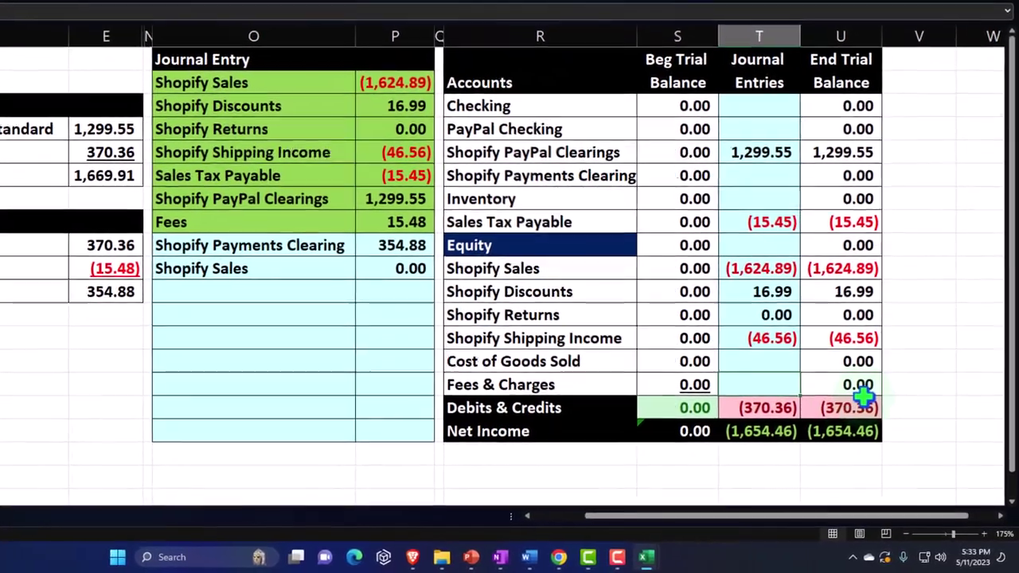
text(=)
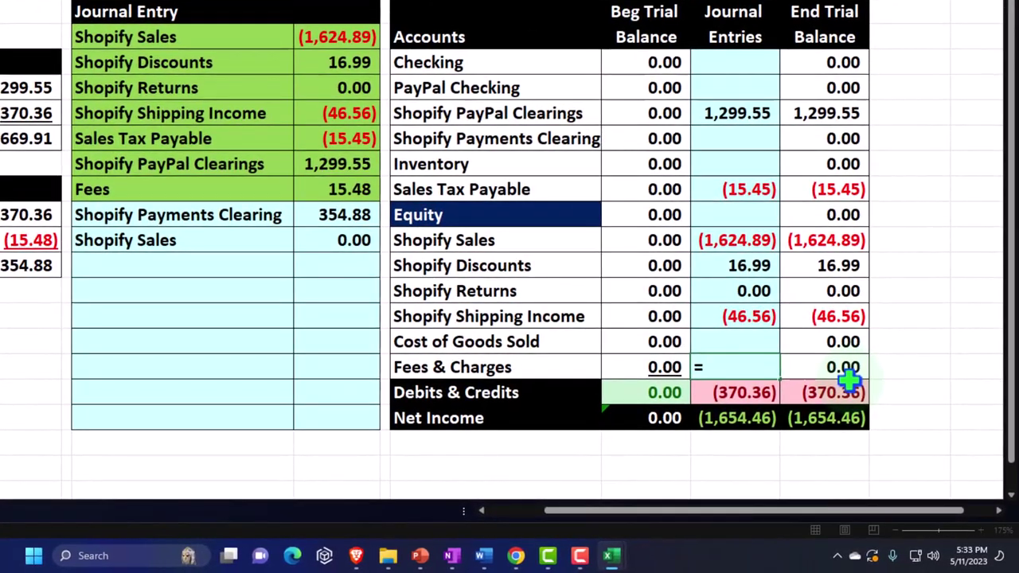
key(Left)
key(Left)
key(Left)
key(Left)
key(Left)
key(Up)
key(Up)
key(Up)
key(Up)
key(Up)
key(Up)
key(Up)
key(Right)
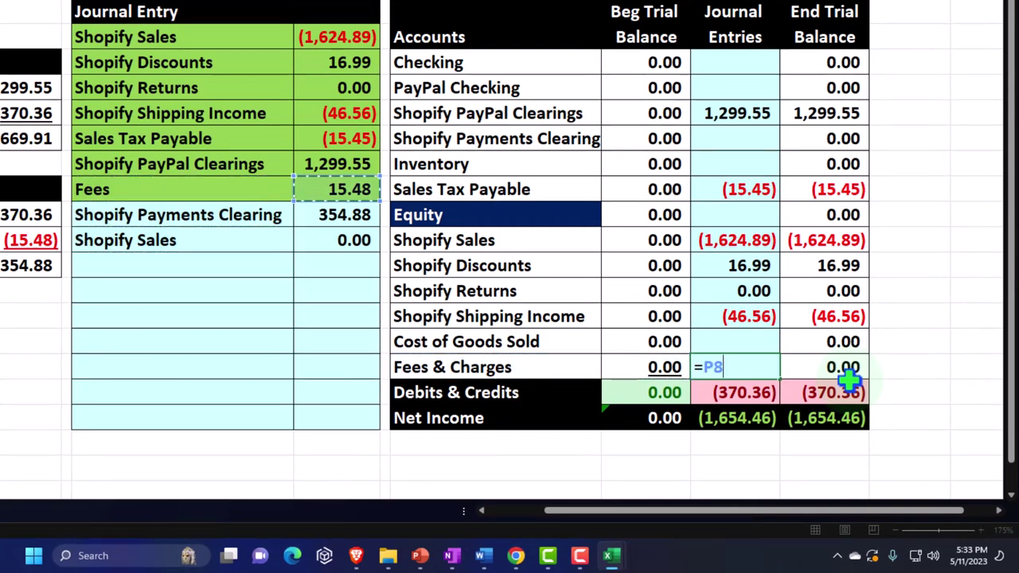
key(Return)
Replace the Fees label in O8 with a reference to the Fees & Charges account name in R15
key(Up)
key(Left)
key(Left)
key(Left)
key(Up)
key(Up)
key(Up)
key(Up)
key(Up)
key(Up)
key(Up)
key(Left)
text(=)
key(Down)
key(Down)
key(Down)
key(Down)
key(Down)
key(Down)
key(Right)
key(Right)
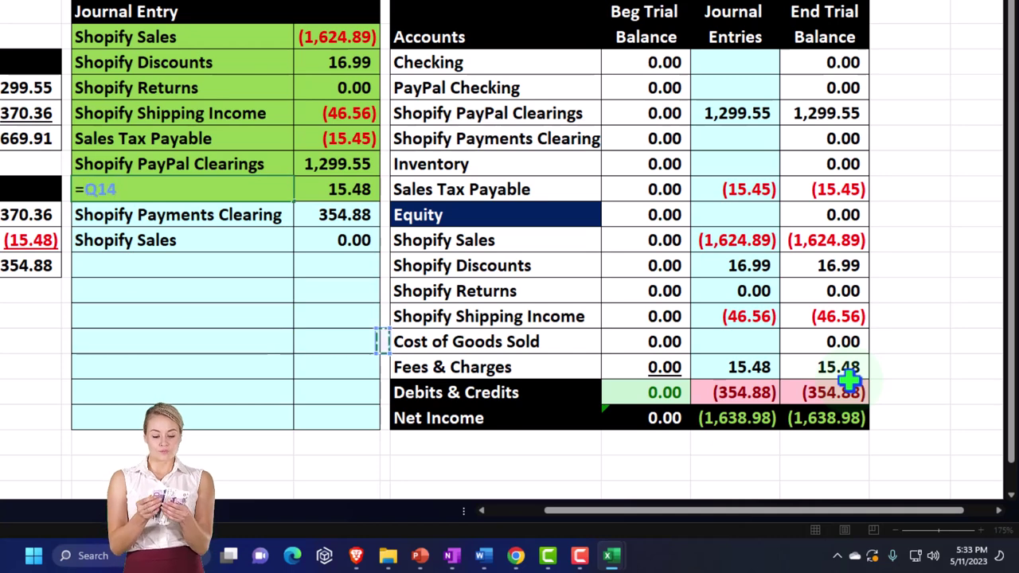
key(Return)
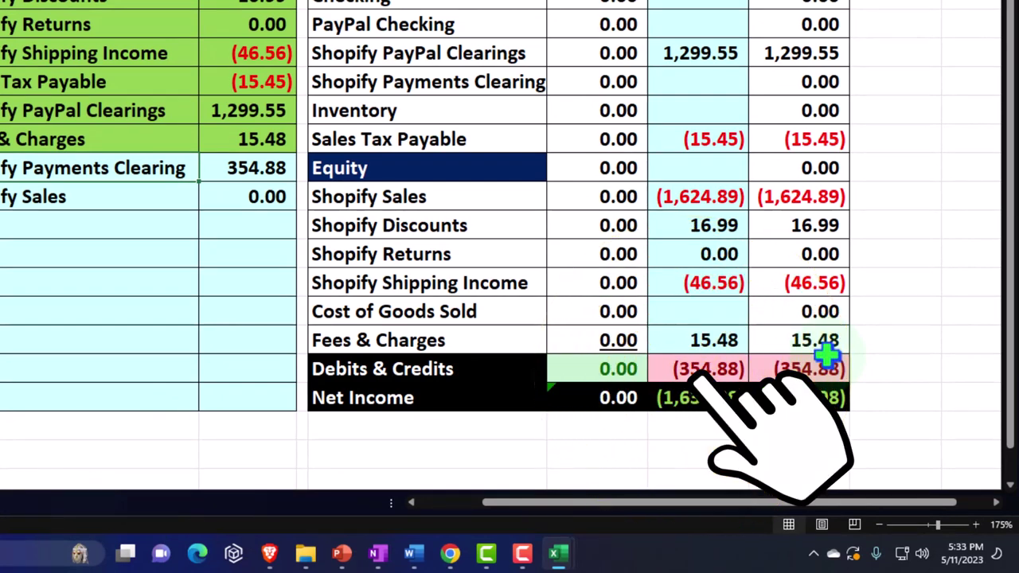
Review the Journal Entries column's Net Income formula with the fees posted
click(730, 402)
double_click(730, 402)
key(Return)
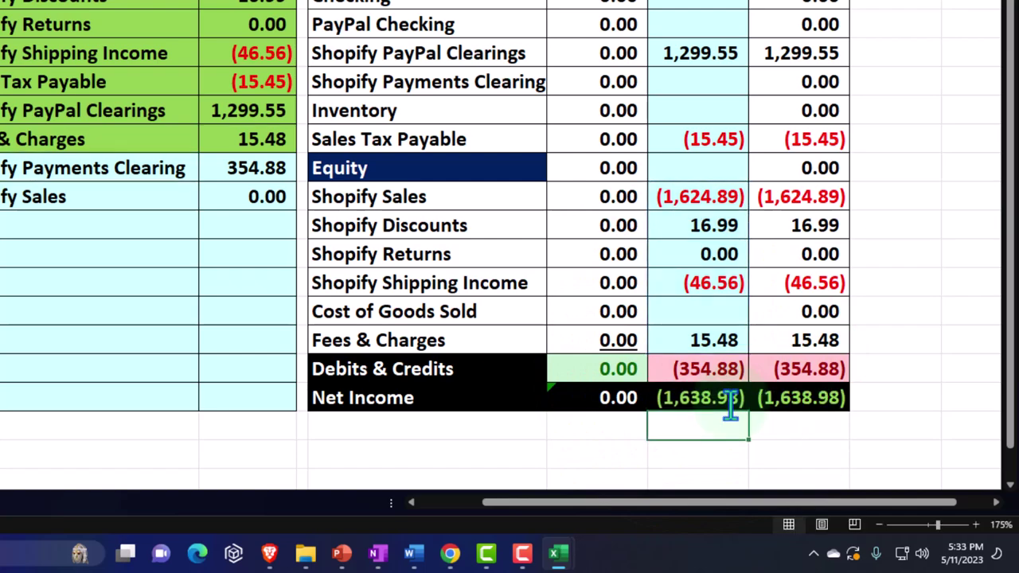
Post Shopify Payments Clearing to the Journal Entries column in T6 as a reference to P9
click(191, 168)
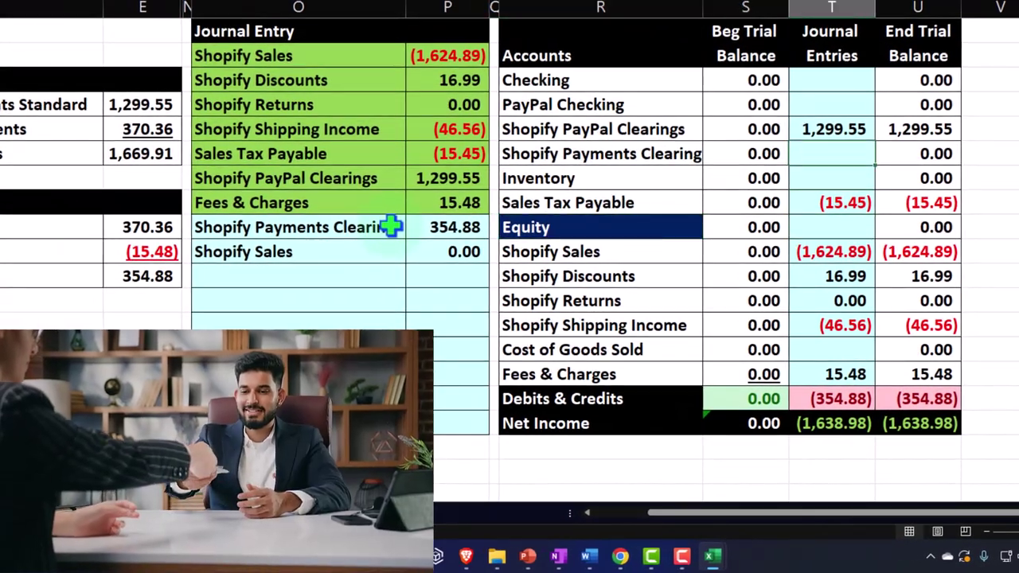
text(=)
key(Left)
key(Left)
key(Left)
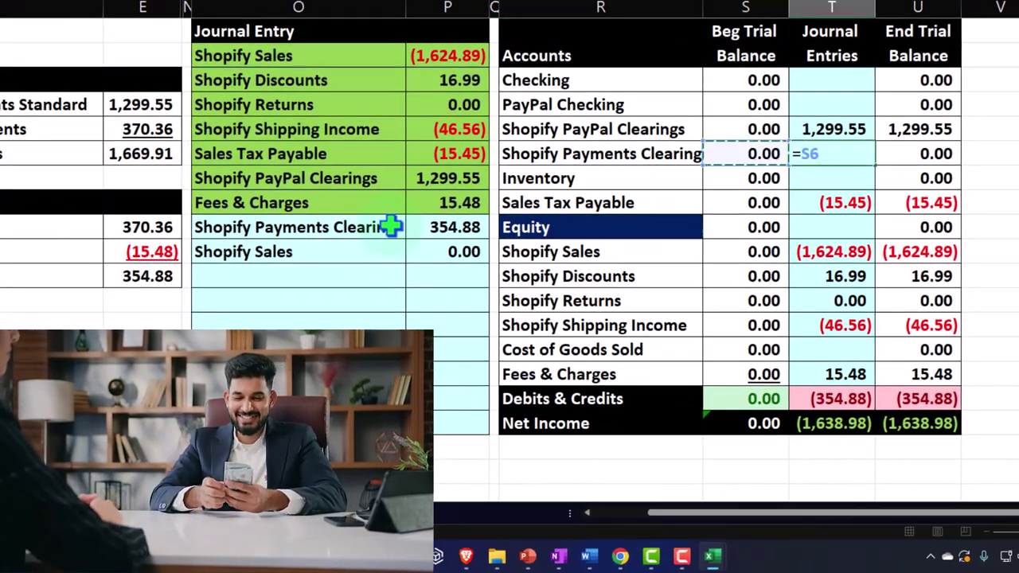
key(Left)
key(Down)
key(Down)
key(Down)
key(Return)
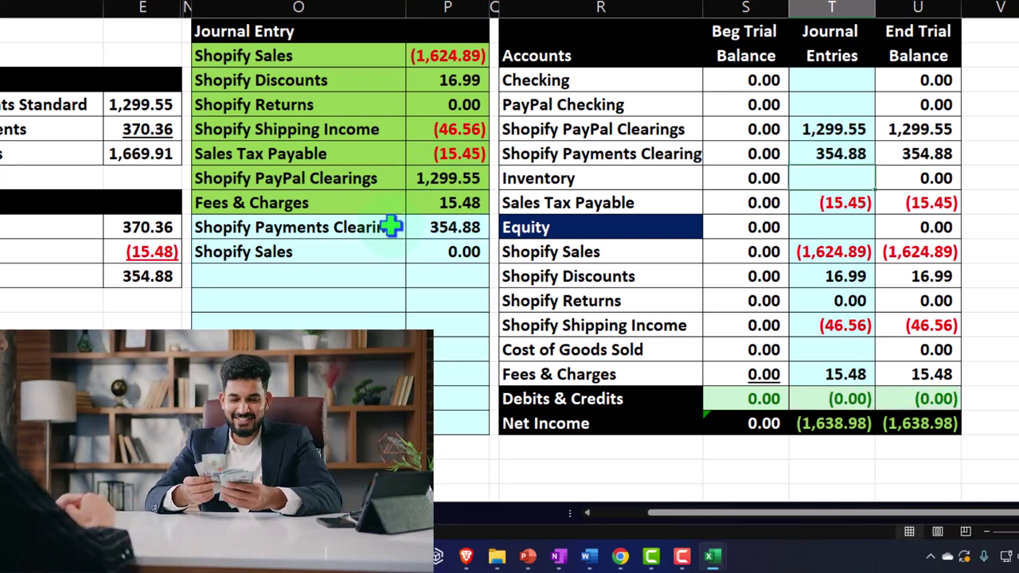
Check the payout amount in E11 and highlight the Shopify Payments Clearing journal line O9:P9 green
click(171, 276)
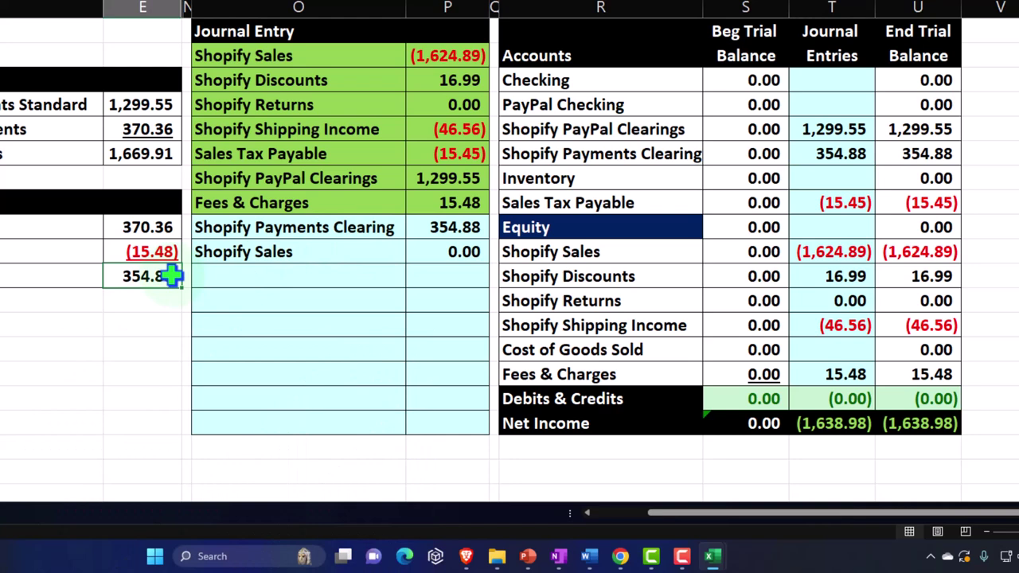
drag(297, 228, 409, 227)
key(F4)
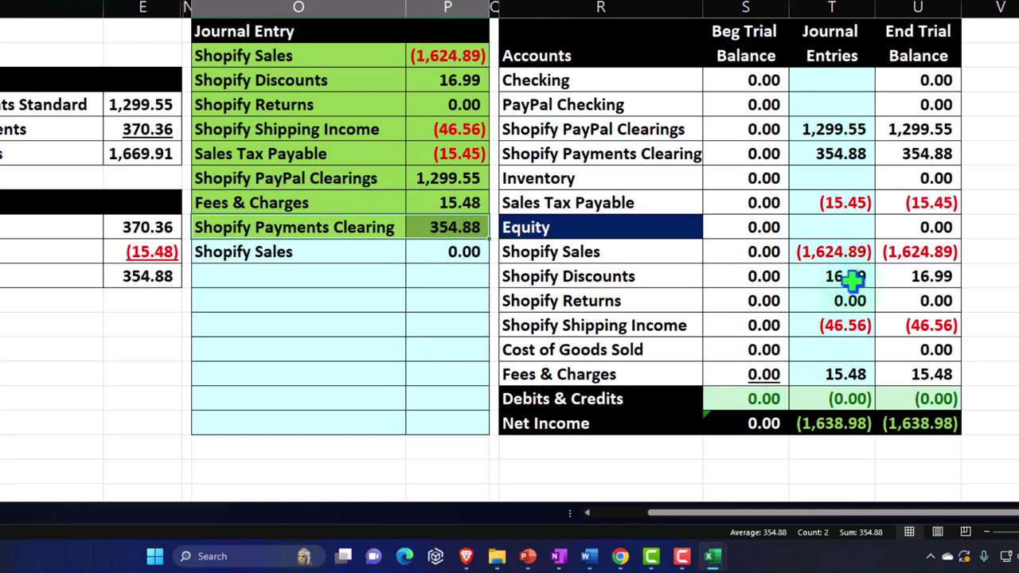
Extend the Shopify Sales formula in T10 to add the second Shopify Sales line, making it =P2+P10
double_click(844, 252)
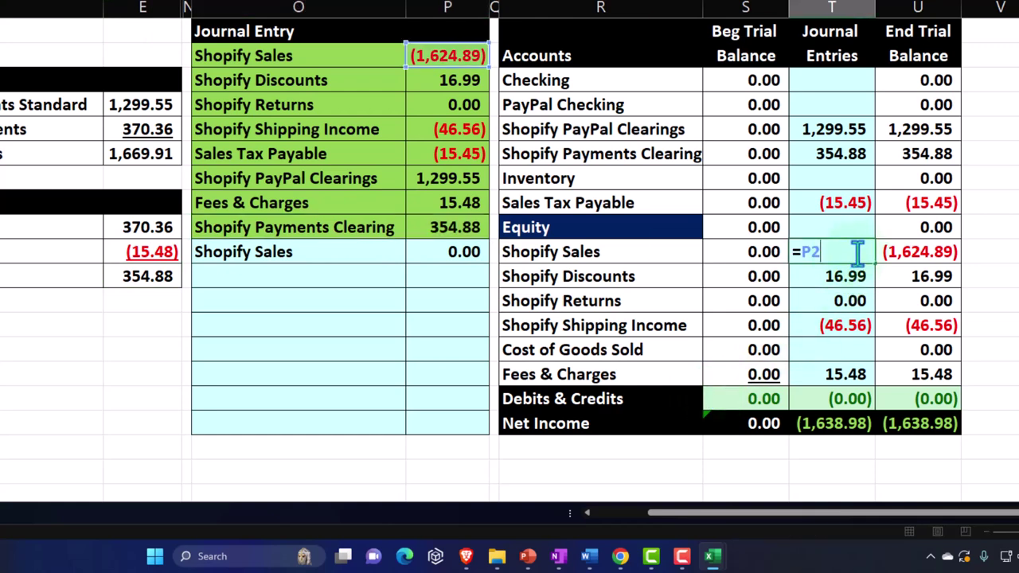
click(461, 251)
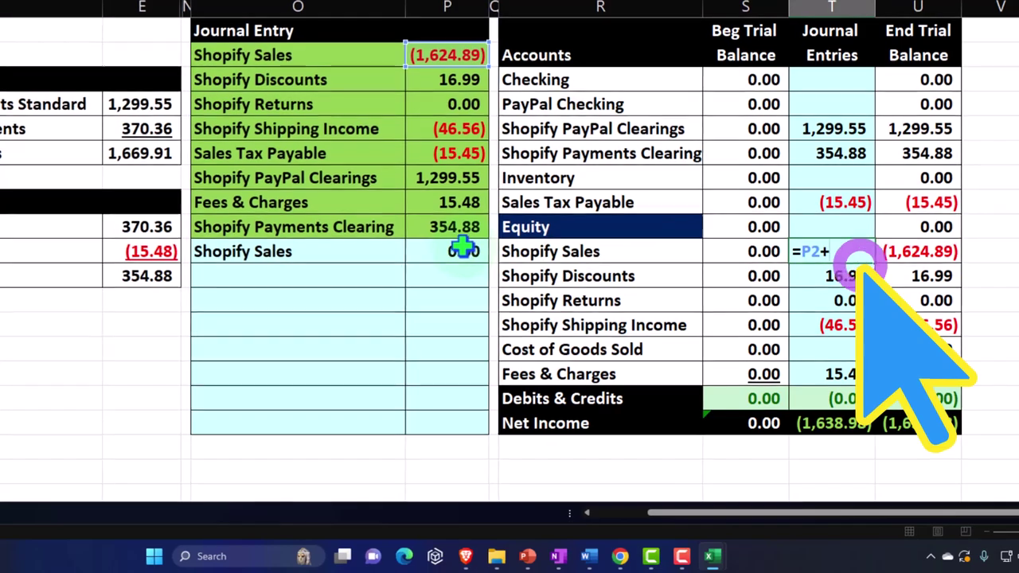
key(Return)
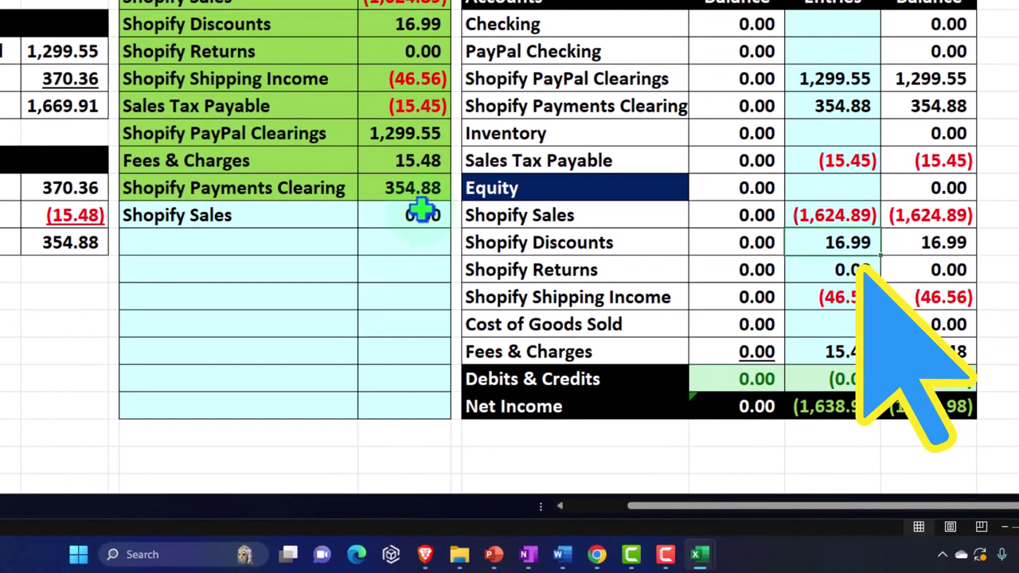
Highlight the final Shopify Sales journal line O10:P10 green and select the two clearing accounts' ending balances in U5:U6
drag(290, 214, 377, 212)
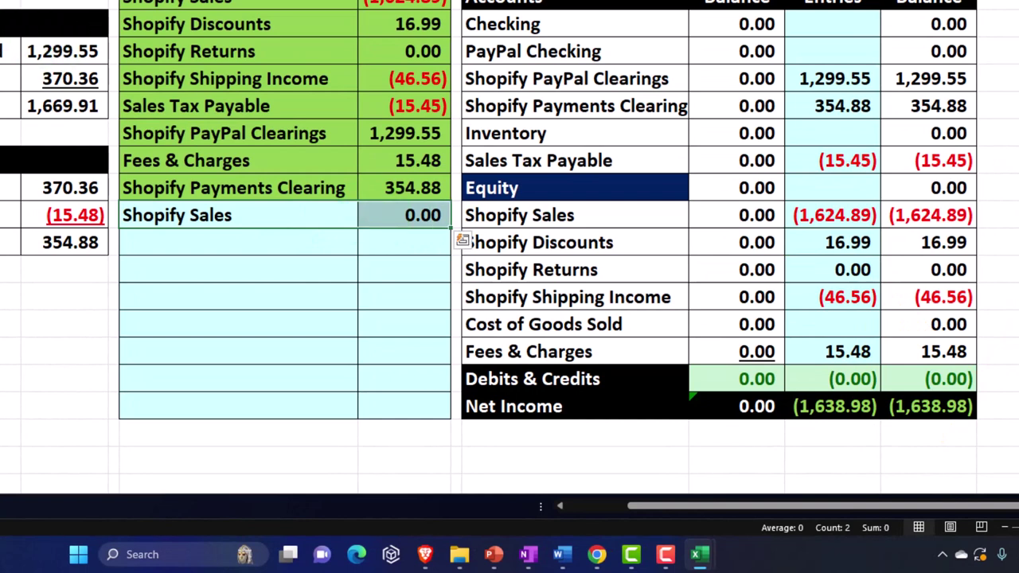
key(F4)
click(638, 271)
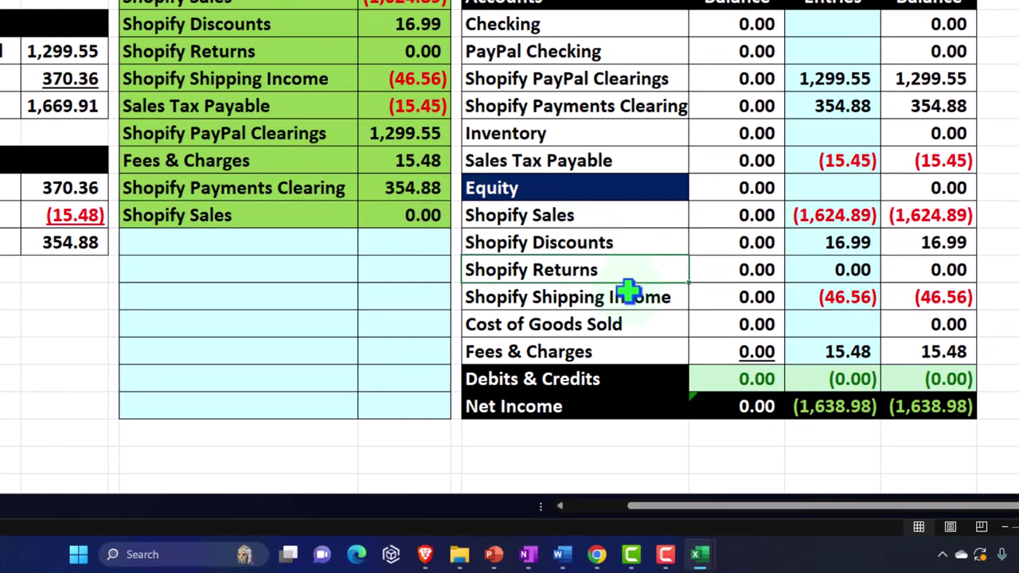
drag(921, 77, 922, 102)
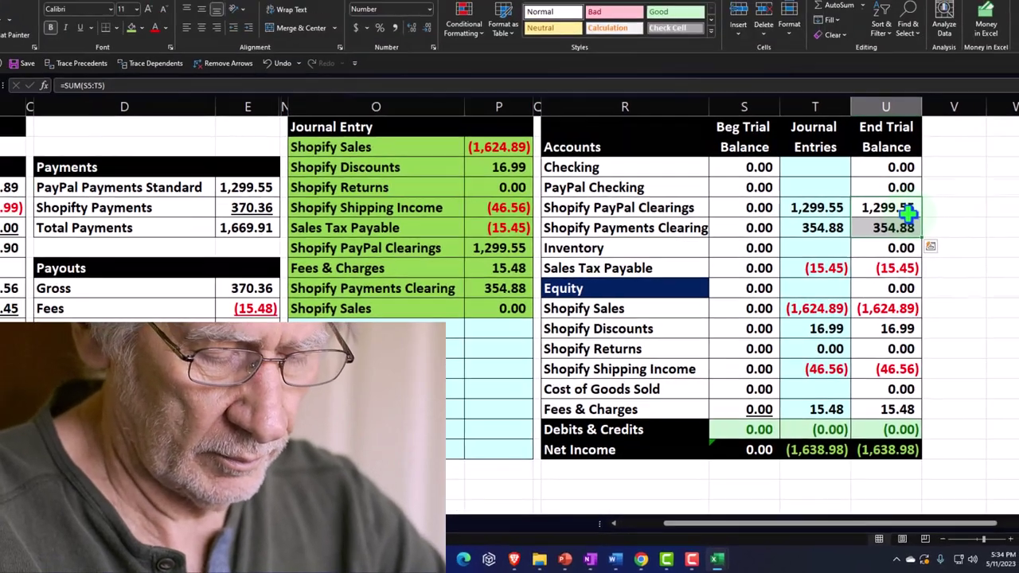
Switch to QuickBooks Online and open the Banking bank feeds to examine the PayPal Bank and Checking accounts
click(916, 169)
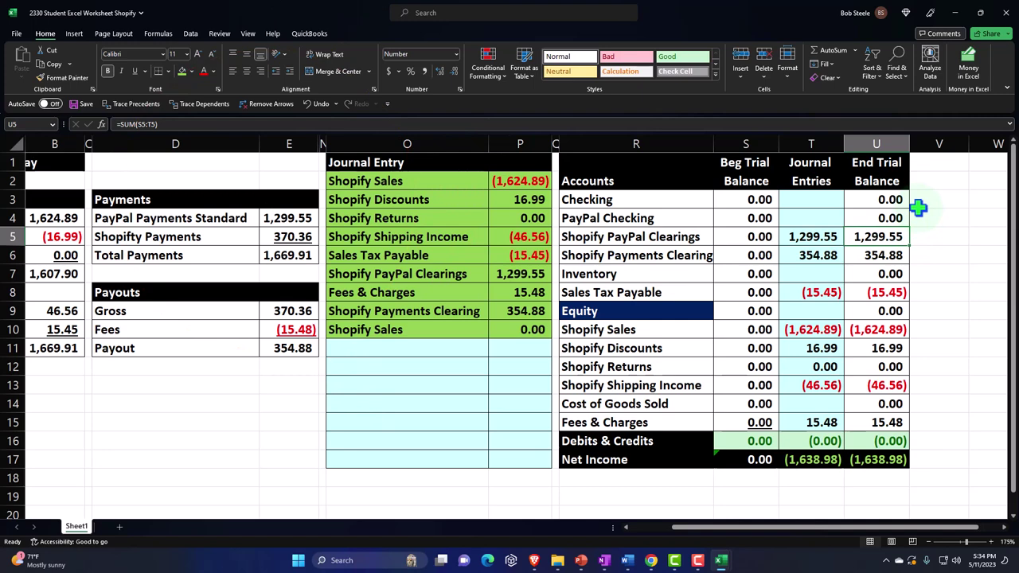
click(651, 560)
click(203, 9)
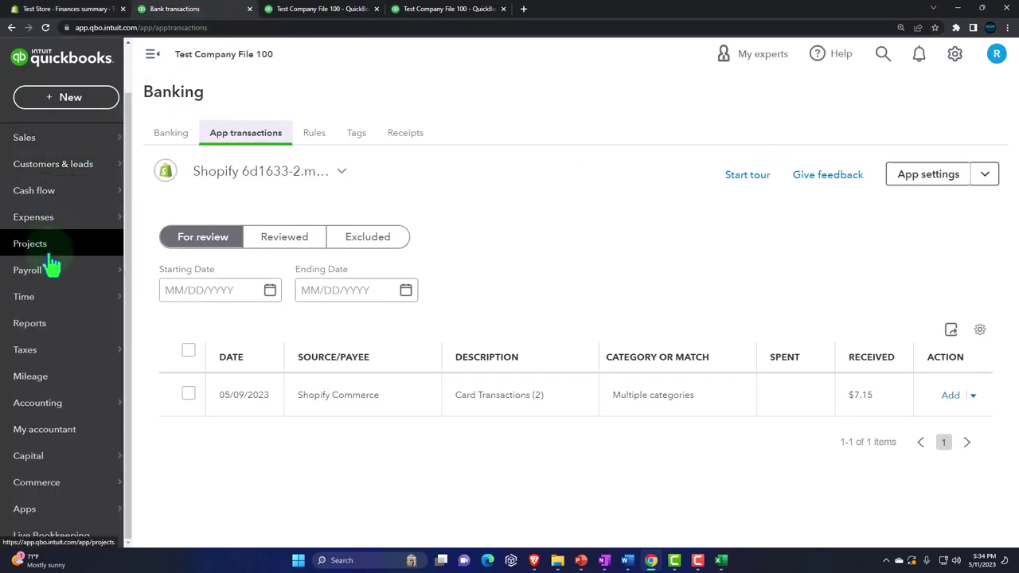
mouse_move(52, 184)
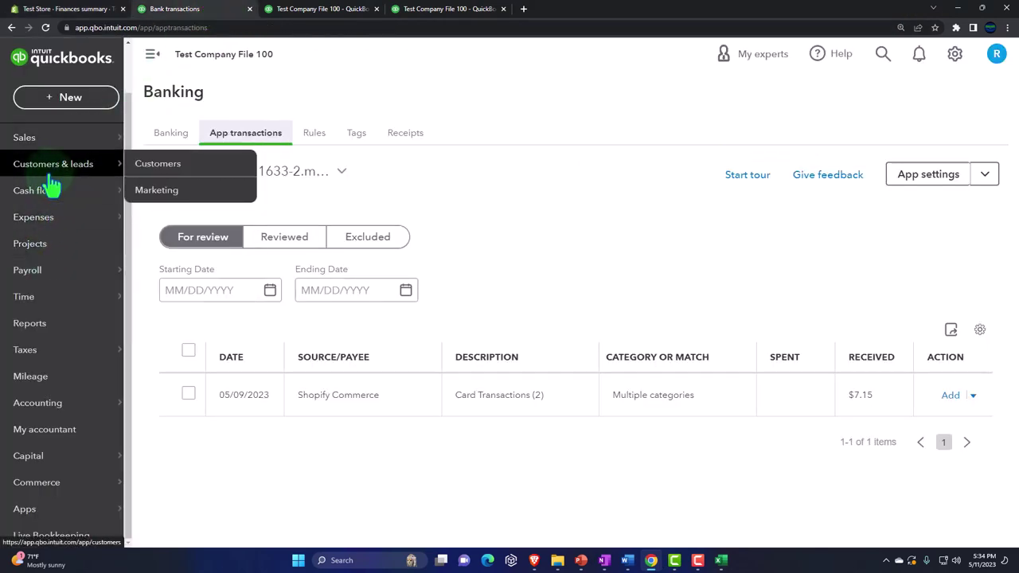
scroll(50, 183, up, 1)
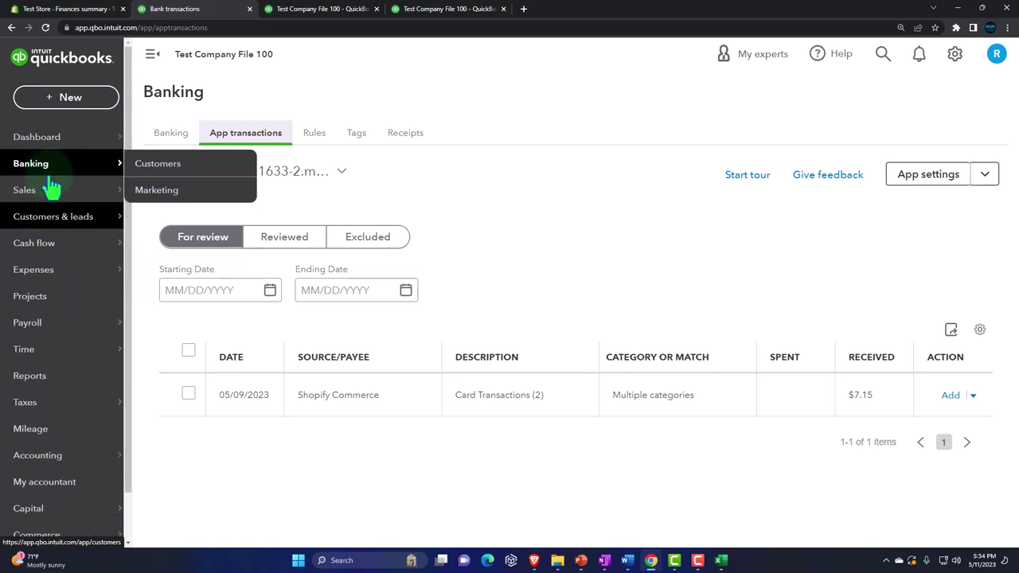
click(172, 137)
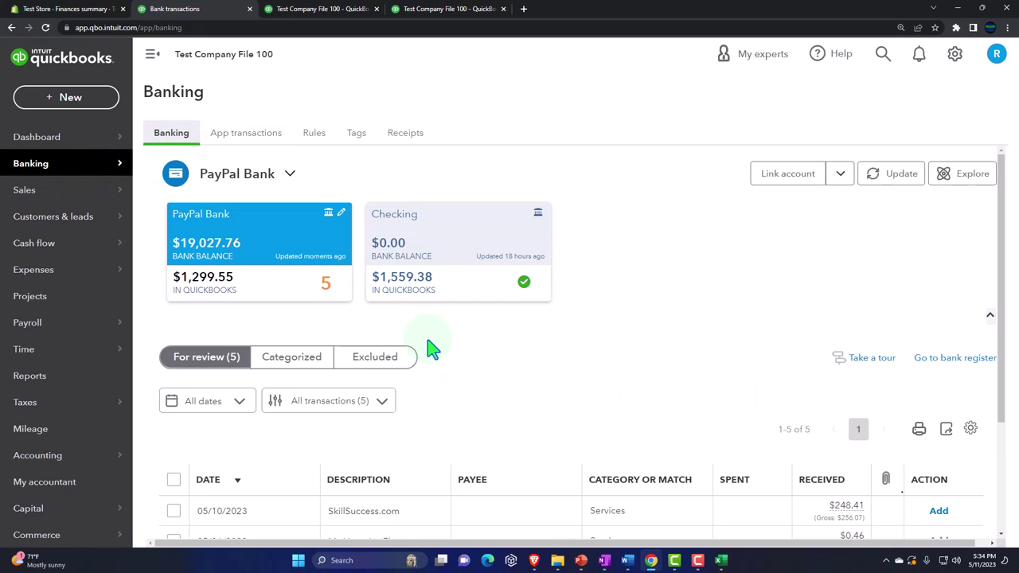
Return to the Excel worksheet and select the Shopify PayPal Clearings journal entry amount in T5
click(958, 8)
drag(796, 527, 705, 528)
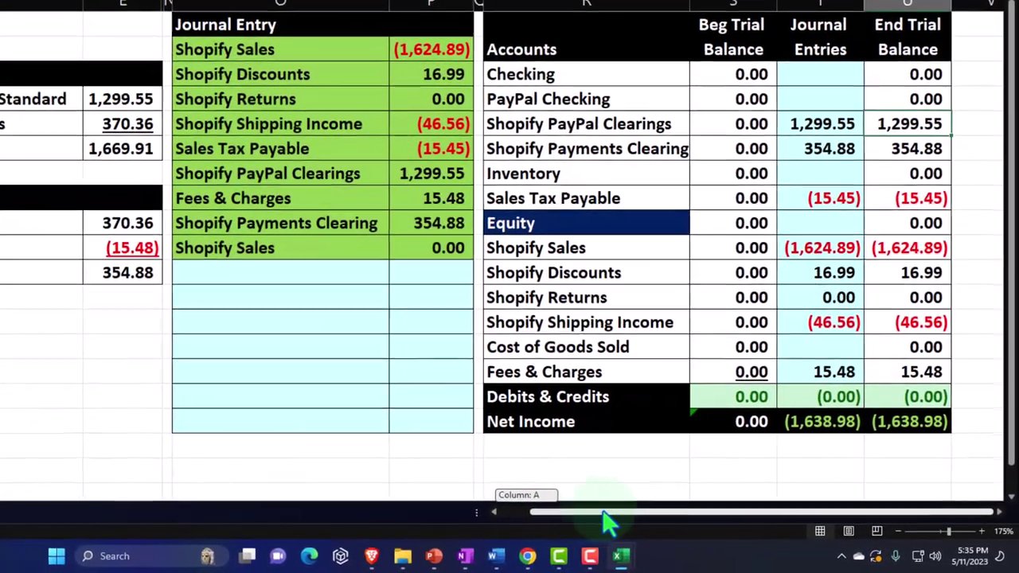
drag(609, 521, 611, 519)
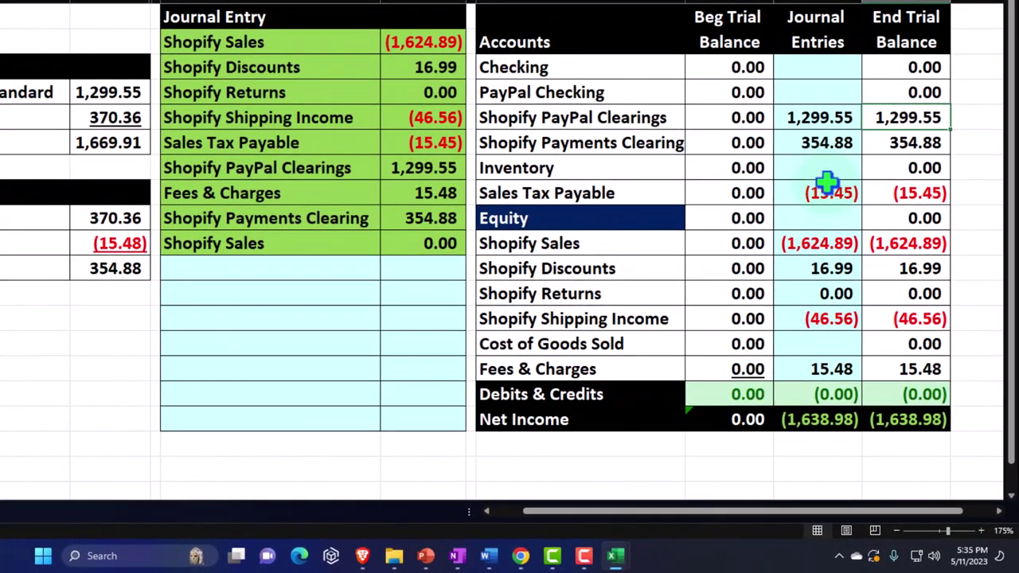
click(834, 116)
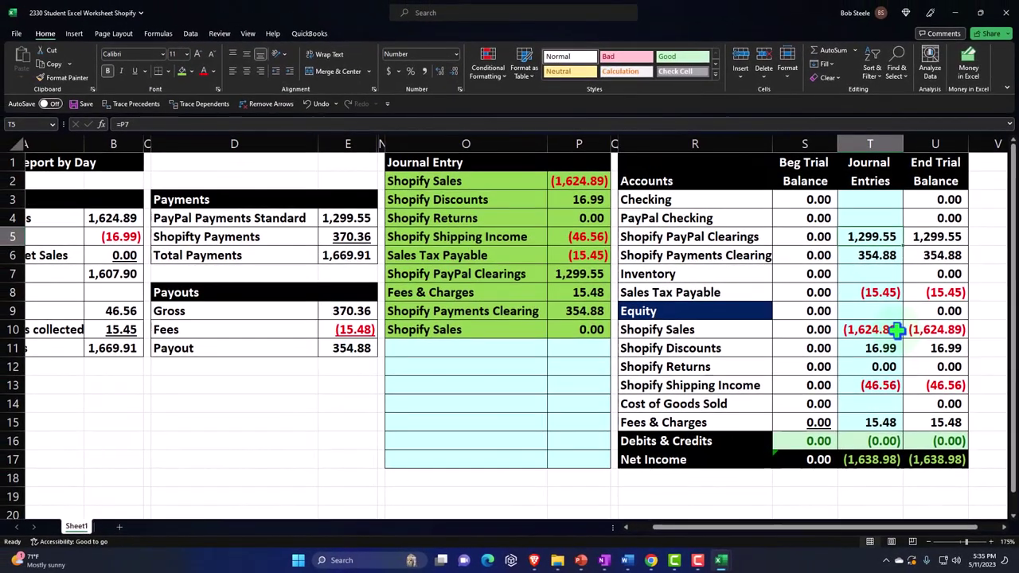
Review the sales receipts to deposits flow in the OneNote flowchart, and examine the income and expense accounts R10:U15 in the Excel trial balance
key(alt+Tab)
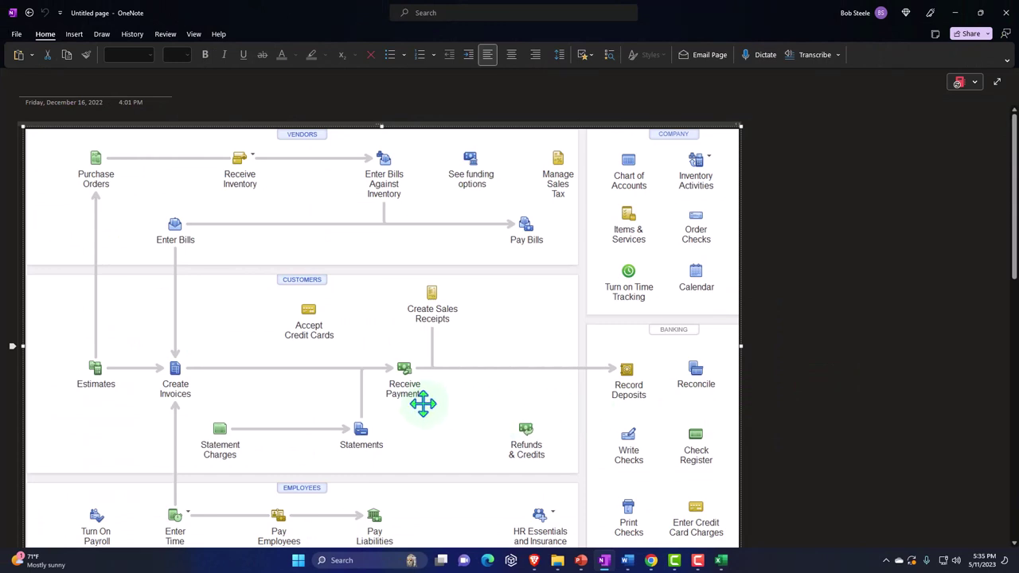
click(430, 335)
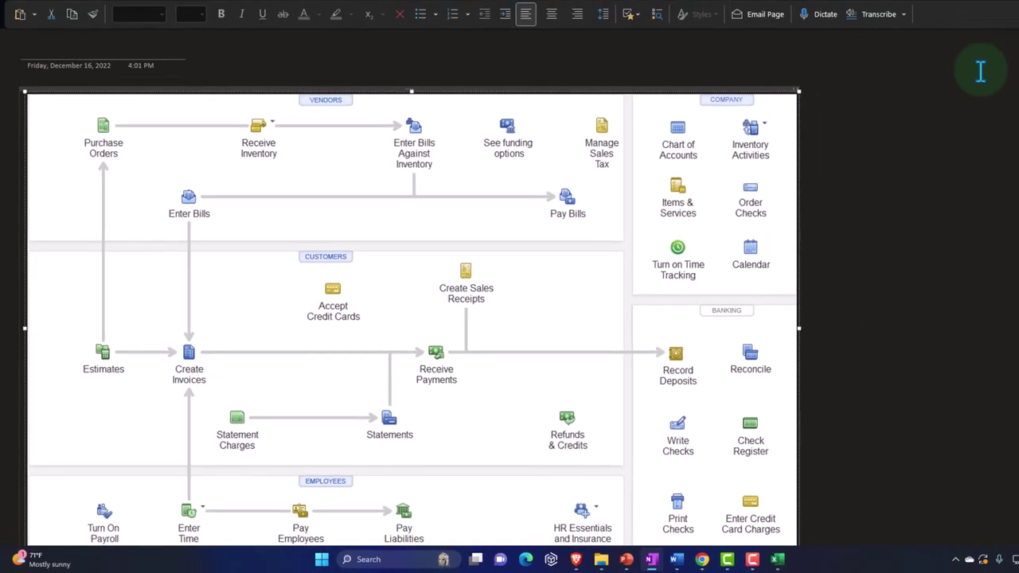
click(953, 11)
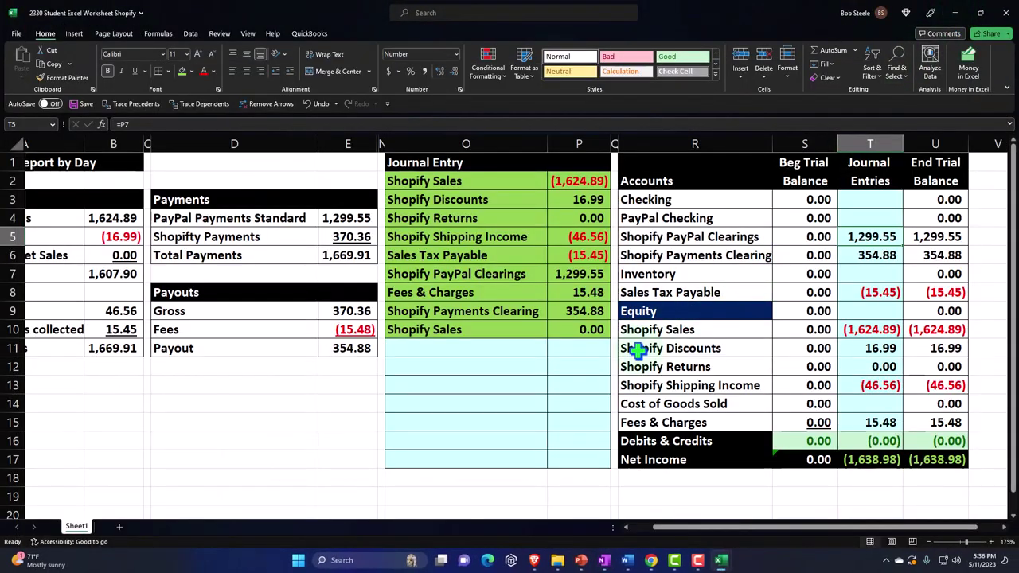
drag(683, 329, 923, 423)
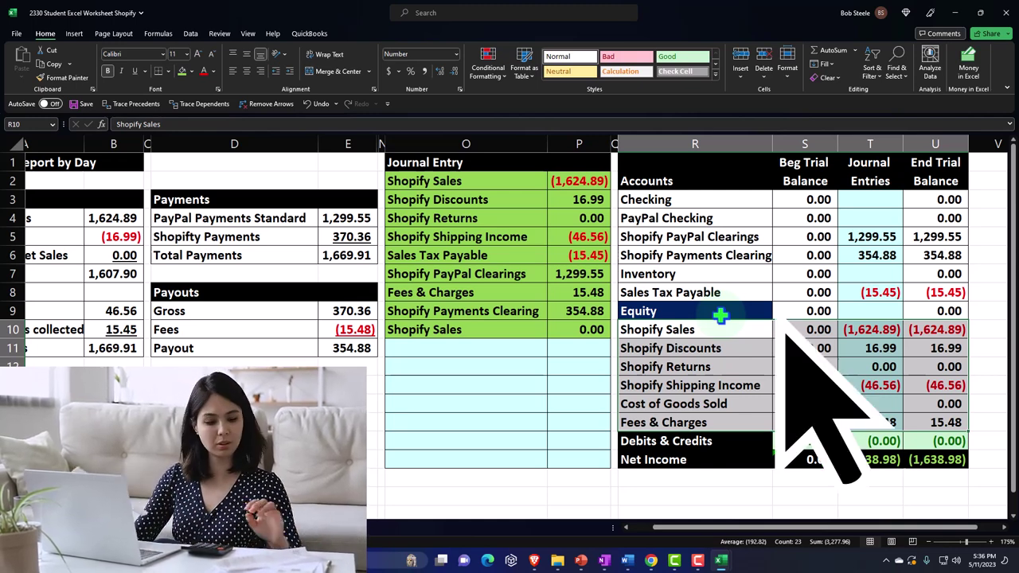
click(711, 353)
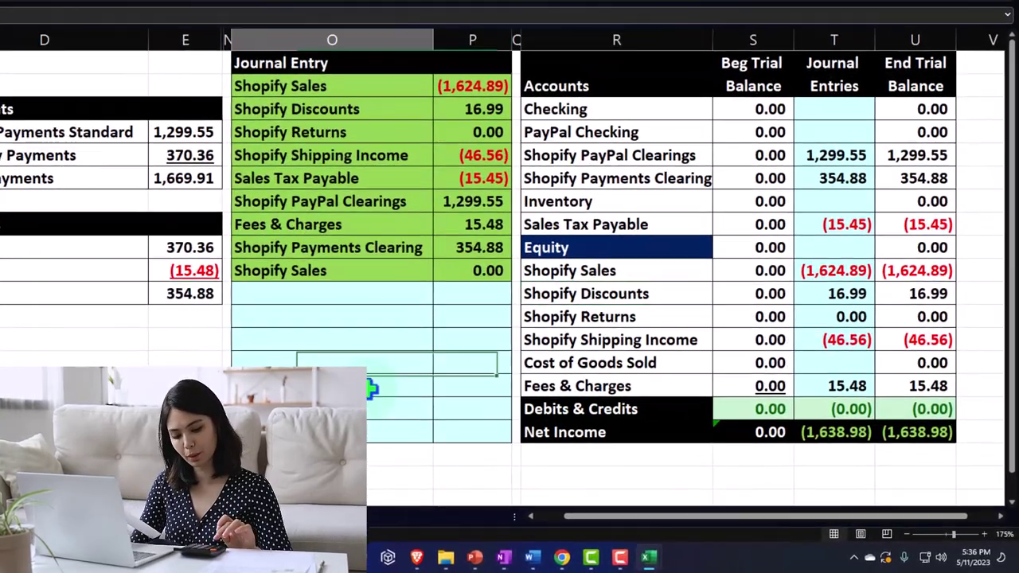
Start a second journal entry in O12 with the PayPal Checking account name as a reference to R4
click(345, 335)
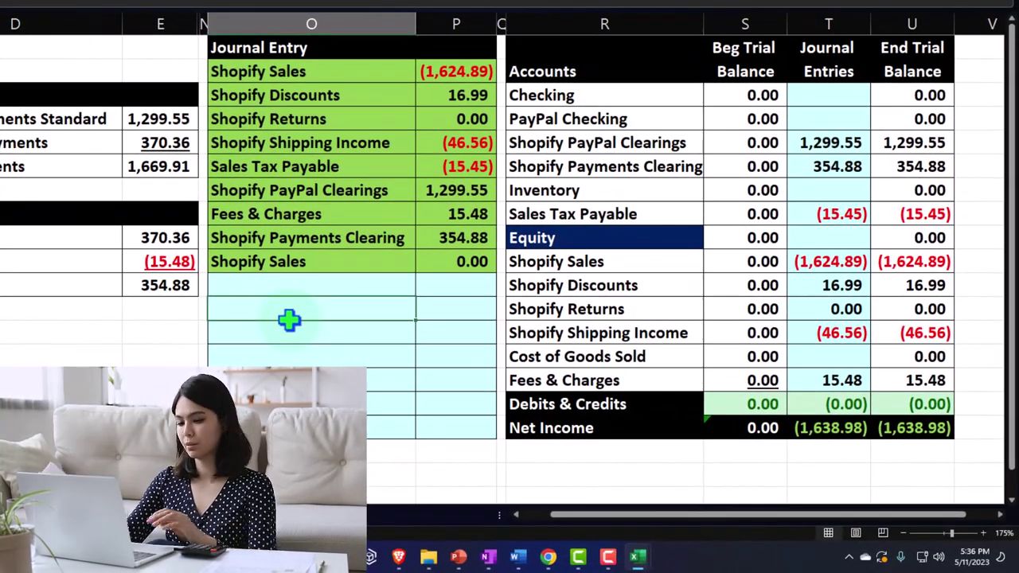
text(=)
key(Right)
key(Right)
key(Right)
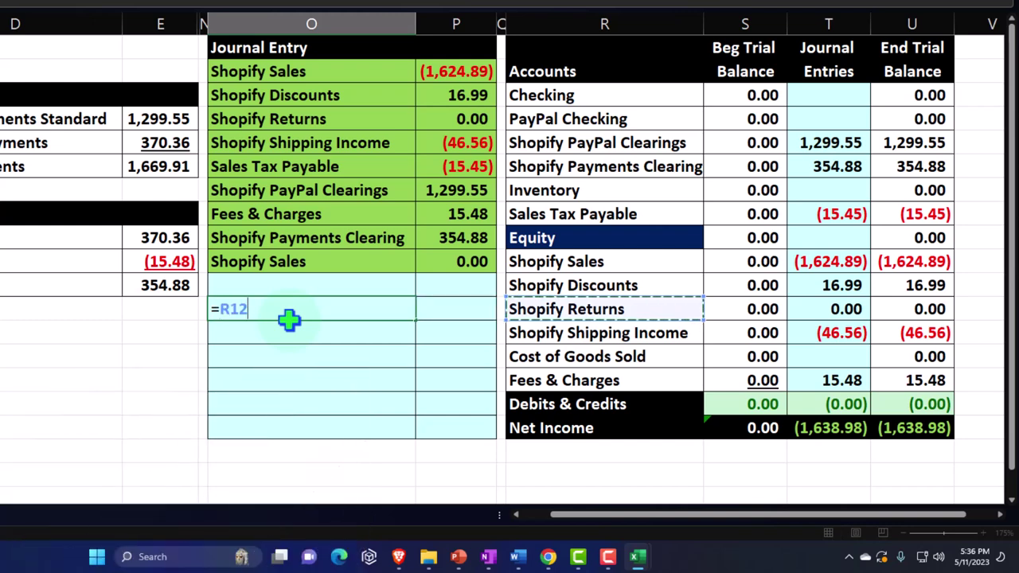
key(Up)
key(Up)
key(Up)
key(Up)
key(Up)
key(Up)
key(Up)
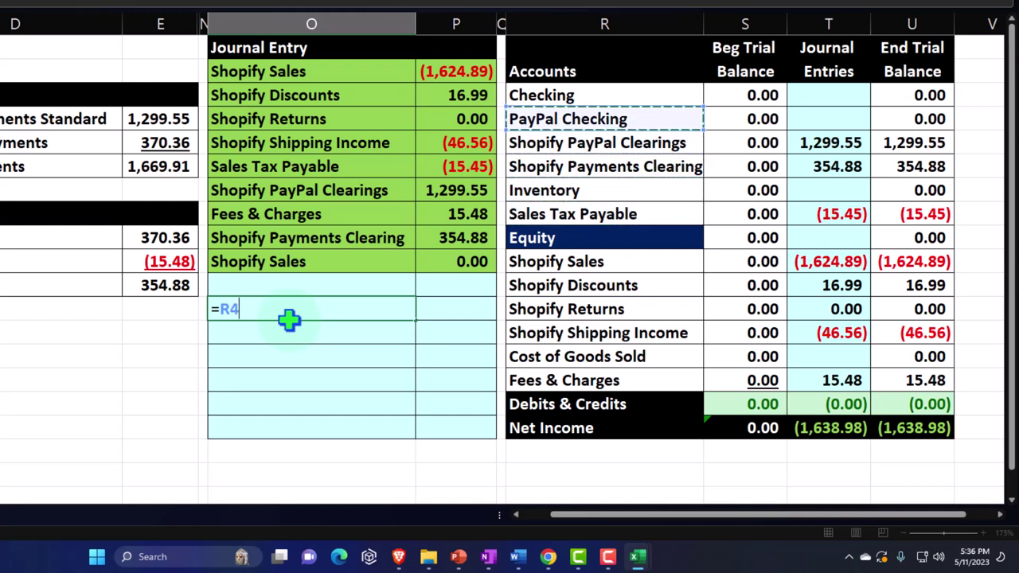
key(Return)
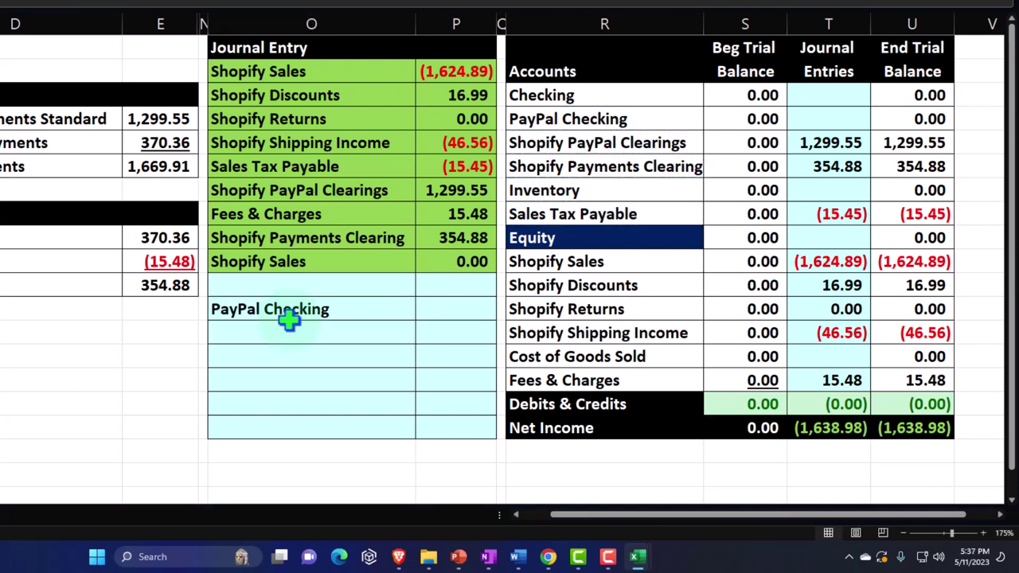
Enter the PayPal Checking amount in P12 as a reference to the PayPal Payments Standard amount in E4
click(430, 312)
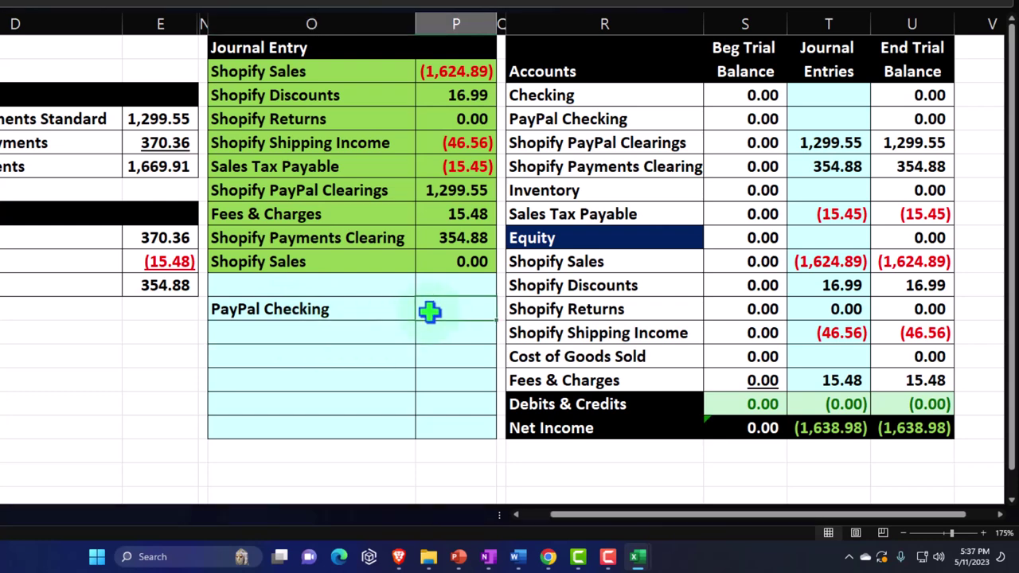
text(=)
key(Left)
key(Left)
key(Left)
key(Up)
key(Up)
key(Up)
key(Up)
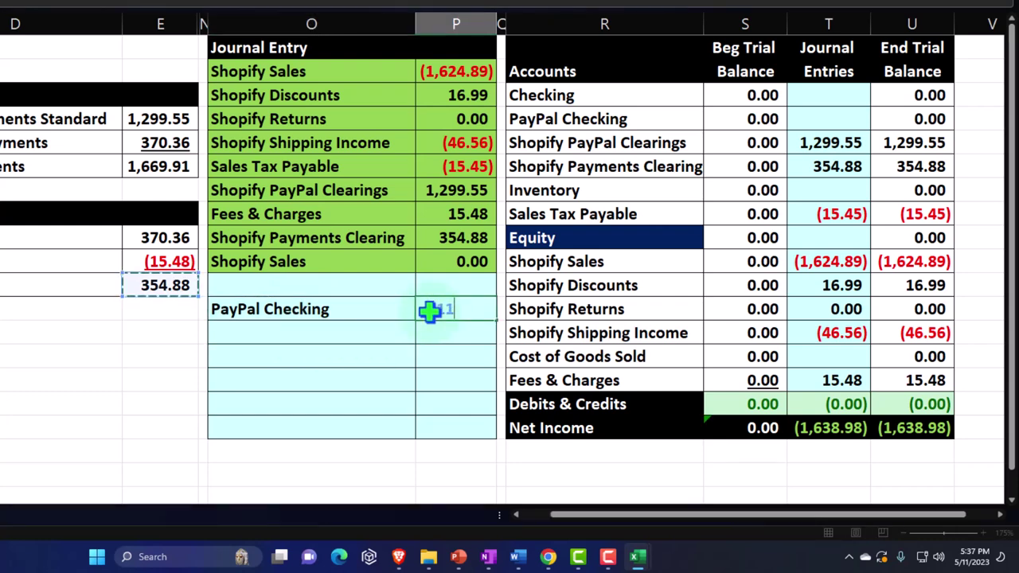
key(Up)
key(Up)
key(Up)
key(Up)
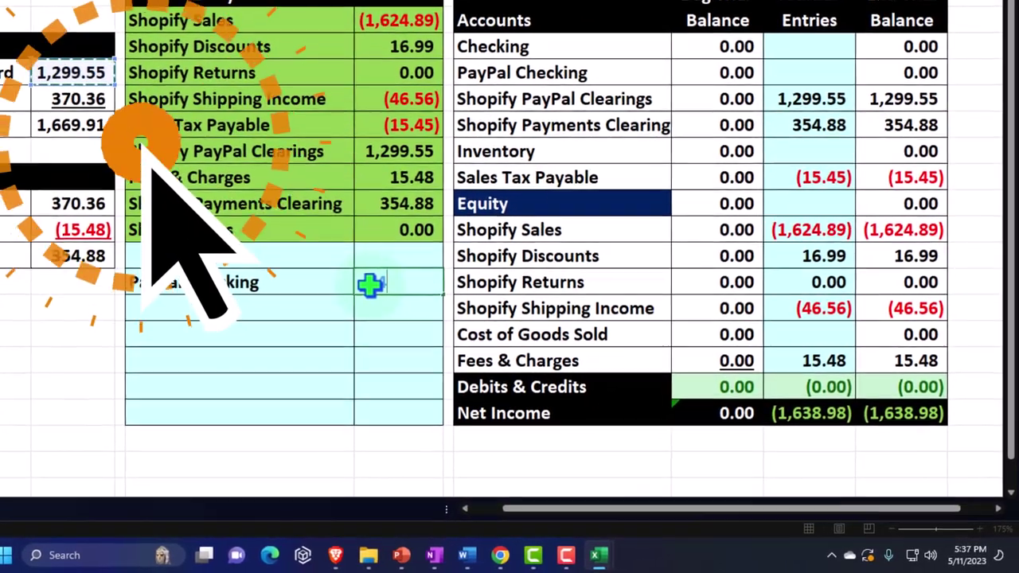
key(Return)
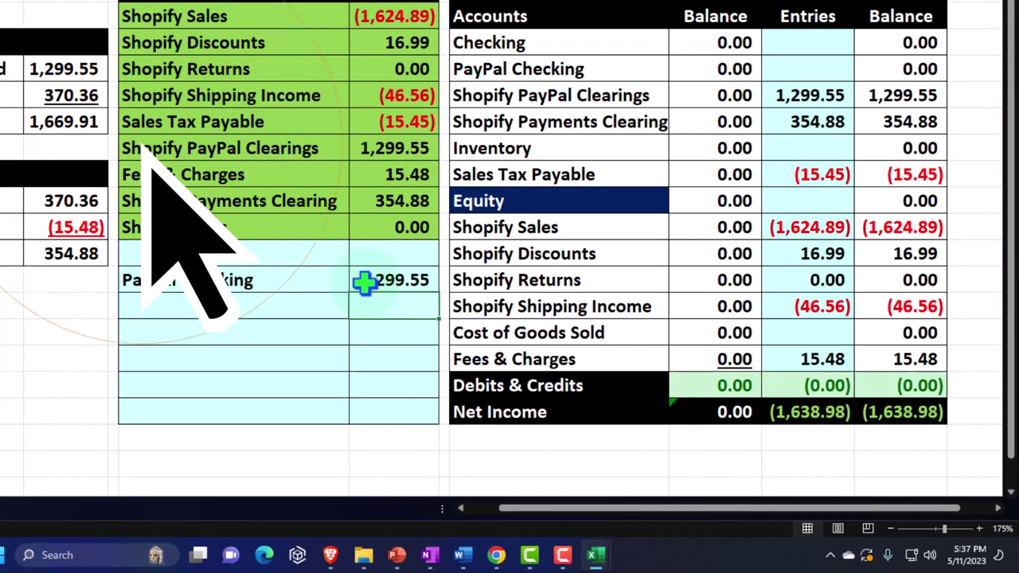
Replace the PayPal Checking amount in P12 with the typed value 1294
click(364, 283)
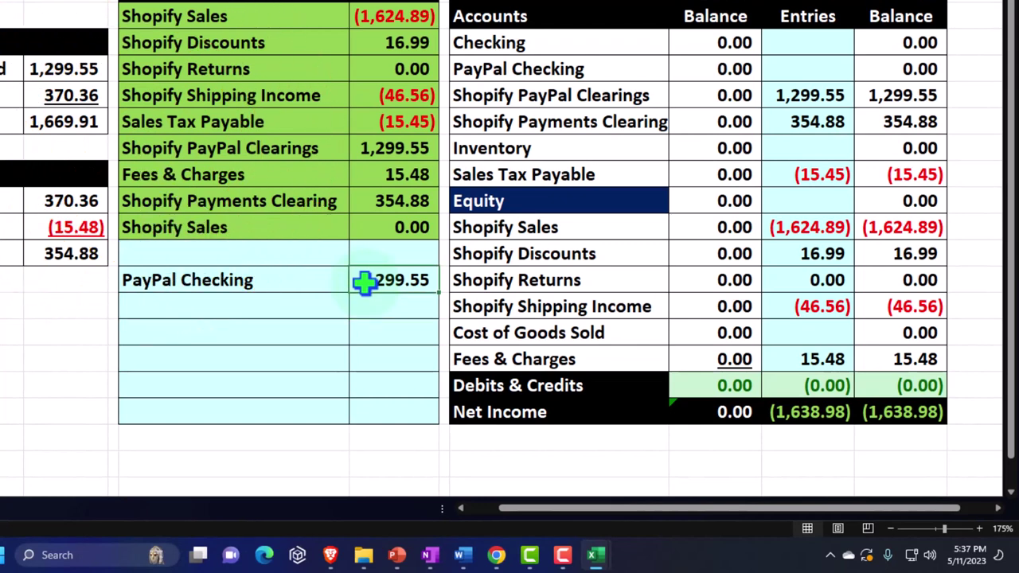
key(BackSpace)
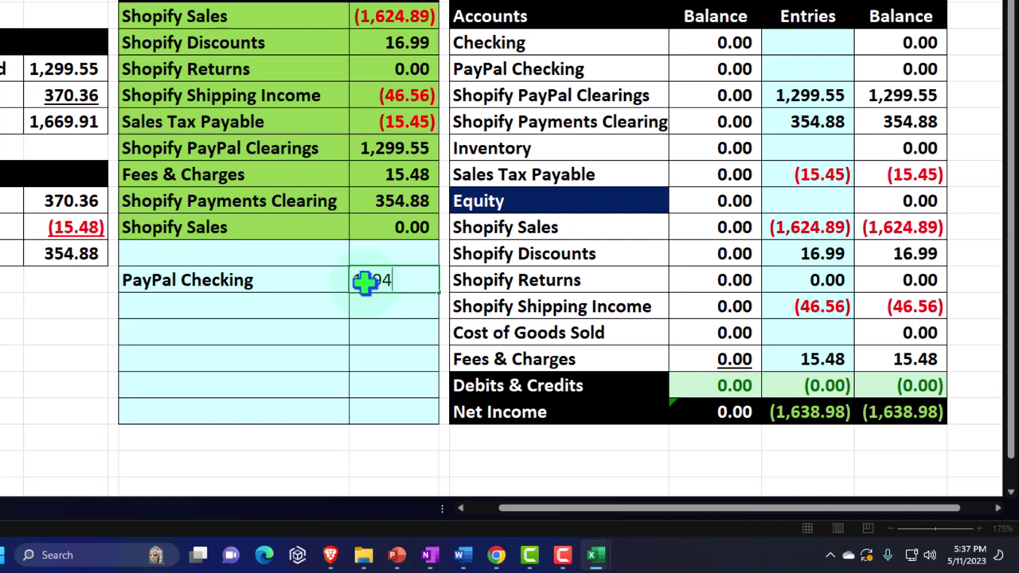
text(1294)
key(Return)
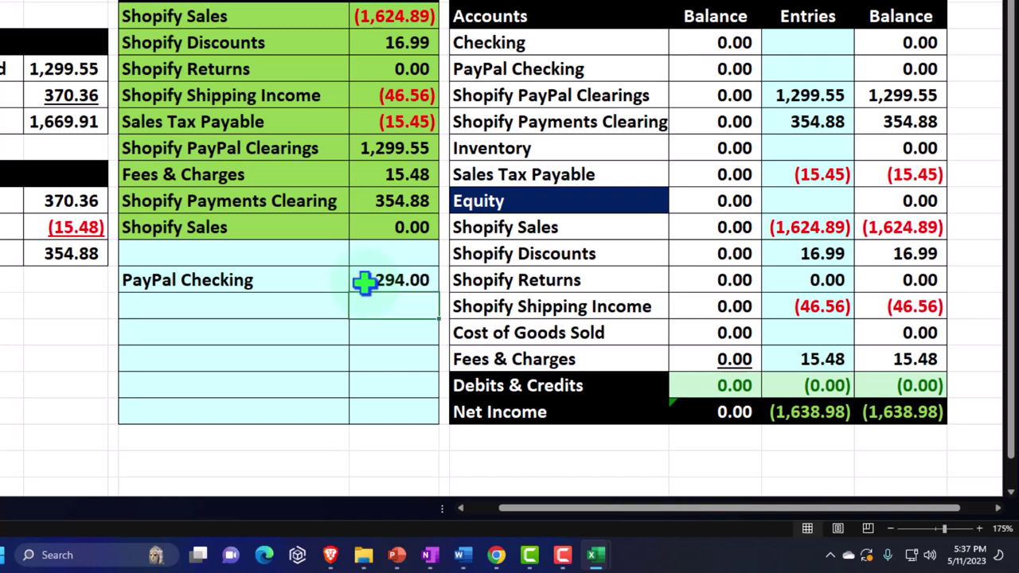
Add Fees & Charges as the second line of the new entry in O13 by referencing R15
key(Left)
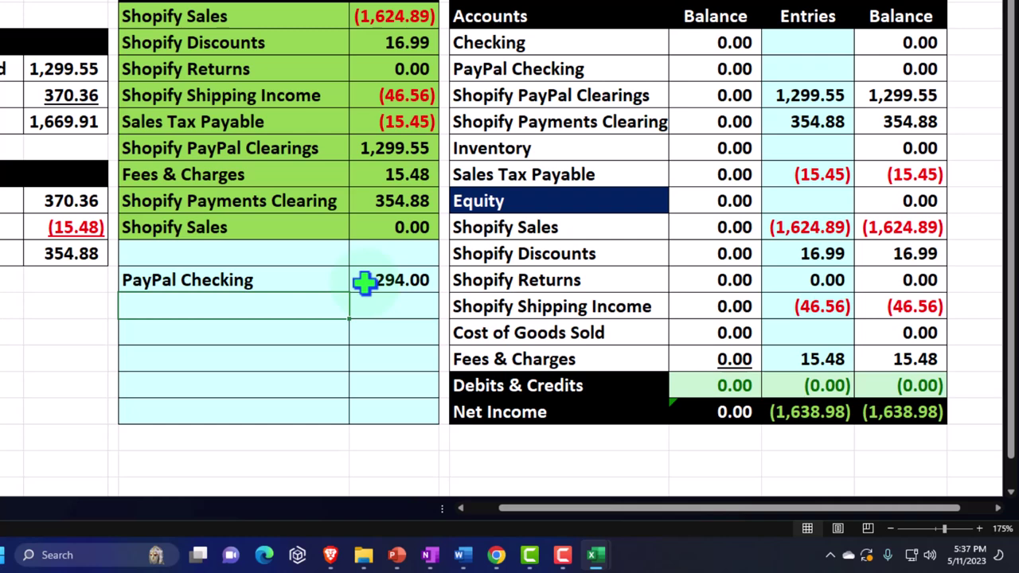
text(=)
key(Right)
key(Right)
key(Down)
key(Down)
key(Return)
Calculate the Fees & Charges amount in P13 as the PayPal Payments Standard amount in E4 minus the PayPal Checking amount in P12
key(Up)
key(Right)
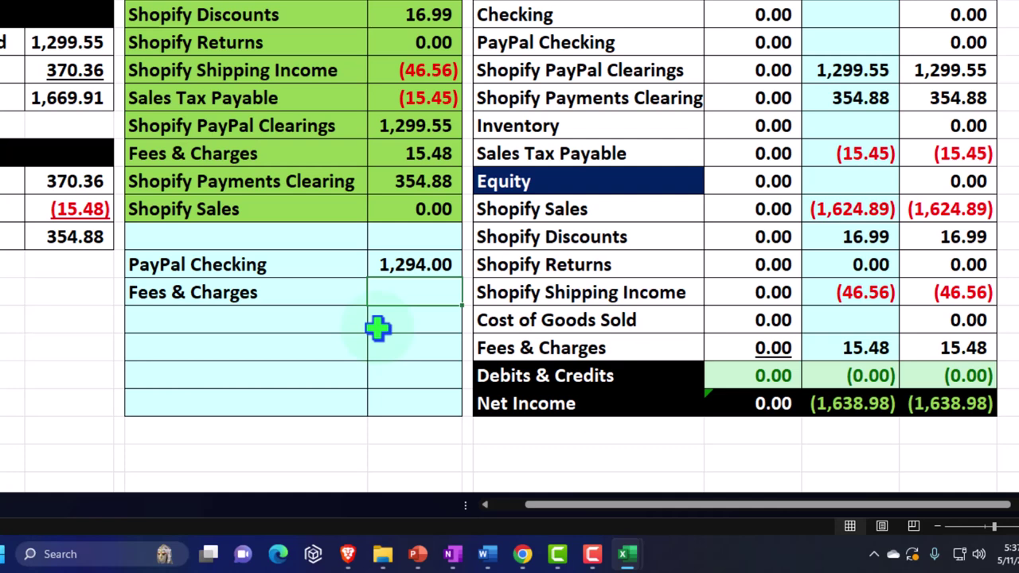
text(=)
key(Left)
key(Left)
key(Left)
key(Up)
key(Up)
key(Up)
key(Up)
key(Up)
key(Up)
key(Up)
key(Up)
key(Up)
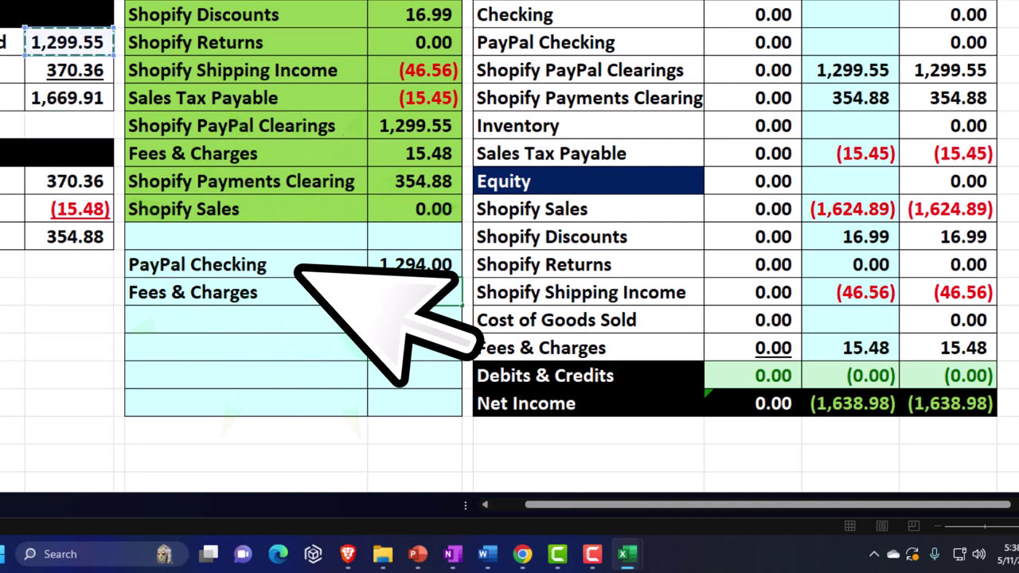
text(-)
key(Up)
key(Return)
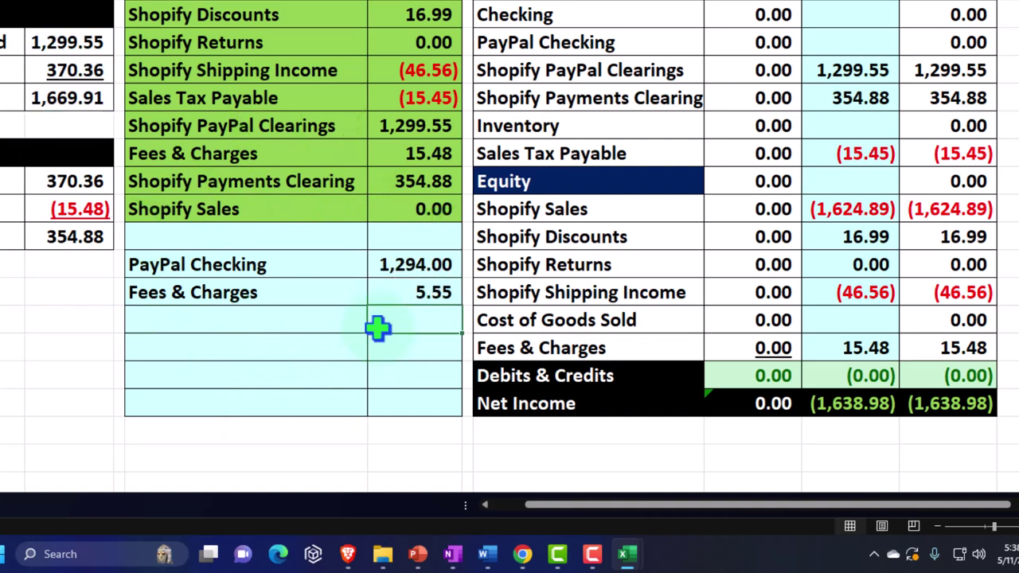
Add Shopify PayPal Clearings as the third line of the new entry in O14 by referencing R5
key(Left)
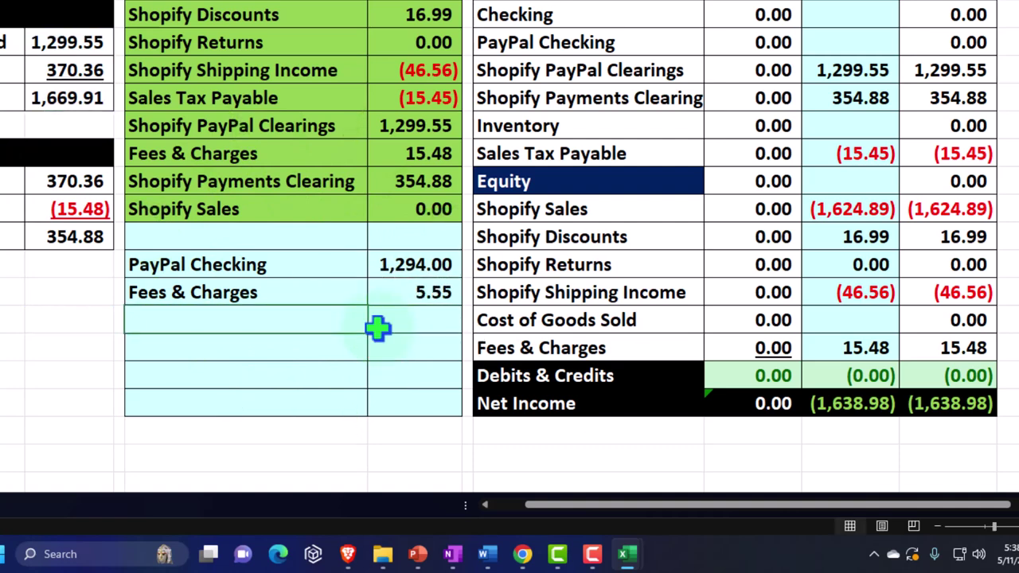
text(=)
key(Right)
key(Right)
key(Right)
key(Up)
key(Up)
key(Up)
key(Up)
key(Up)
key(Up)
key(Up)
key(Up)
key(Up)
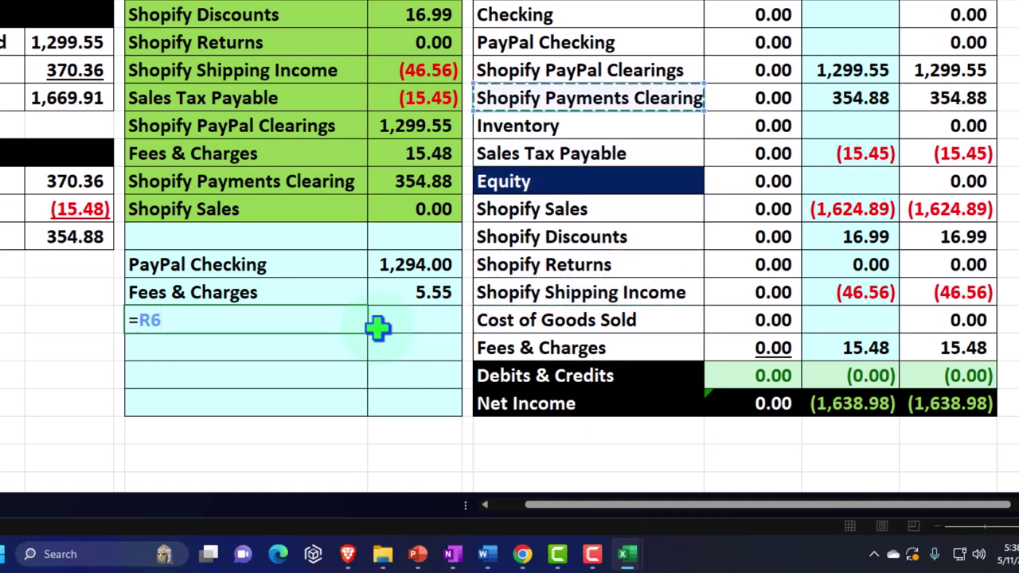
key(Return)
Calculate the balancing Shopify PayPal Clearings credit in P14 as the negative sum of P12:P13
click(377, 326)
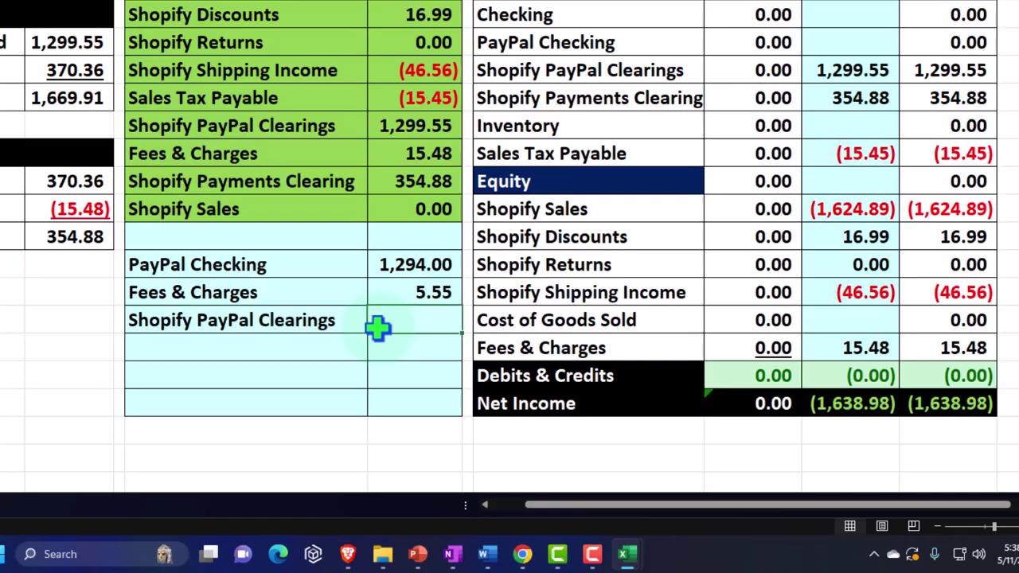
text(=sum()
key(Up)
key(shift+Up)
key(Return)
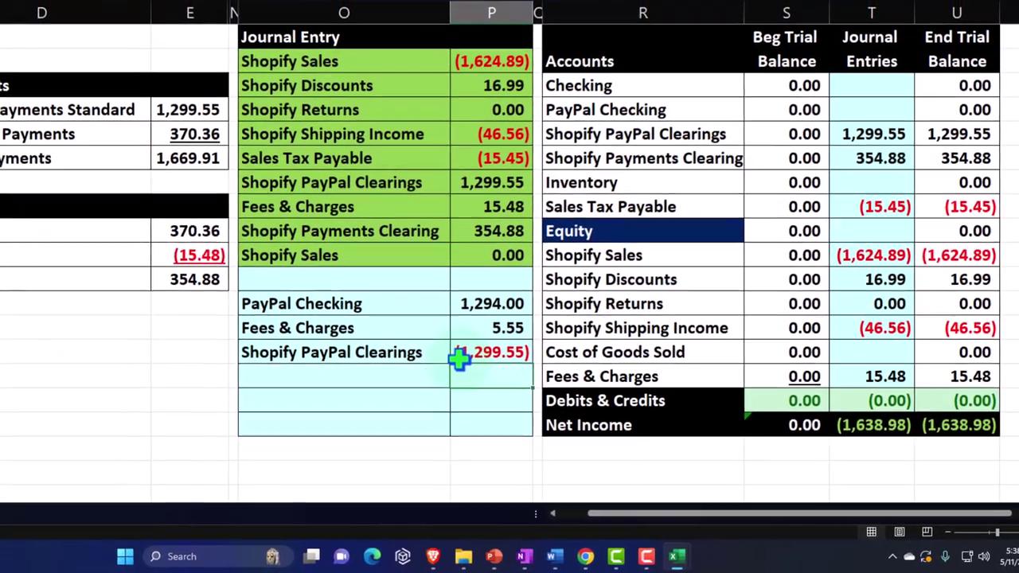
Post the PayPal Checking line to the trial balance by referencing P12 in T4 of the Journal Entries column
click(425, 312)
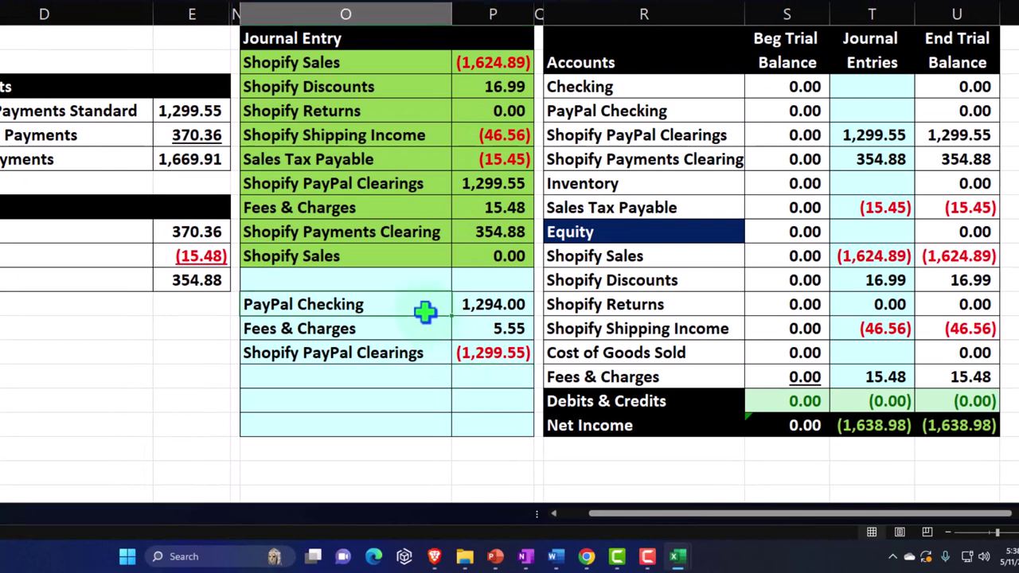
key(Right)
key(Right)
key(Right)
key(Up)
key(Up)
key(Up)
key(Up)
key(Up)
key(Up)
key(Up)
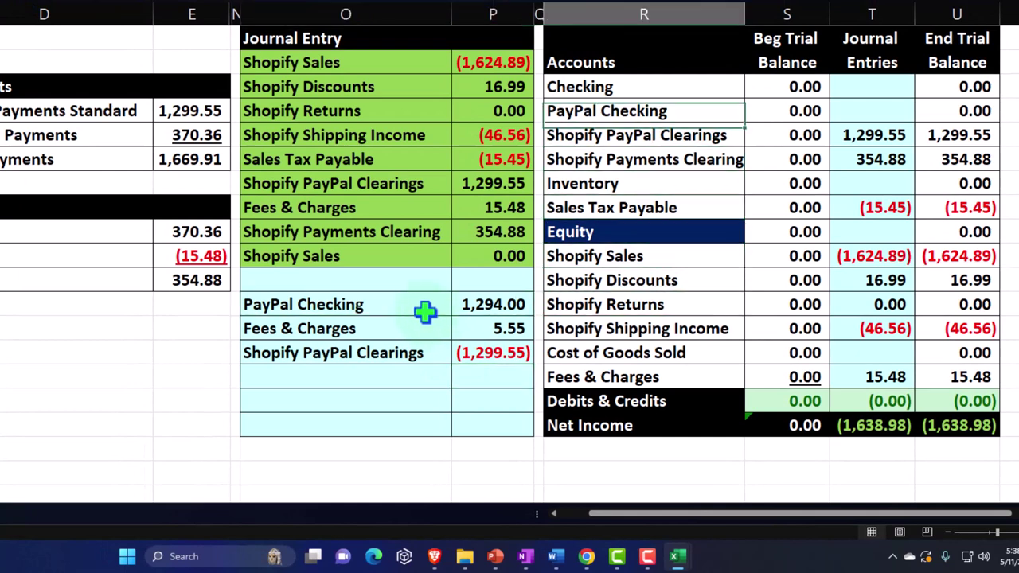
key(Up)
key(Right)
key(Right)
text(=)
key(Down)
key(Down)
key(Down)
key(Down)
key(Down)
key(Down)
key(Down)
key(Down)
key(Left)
key(Left)
key(Left)
key(Left)
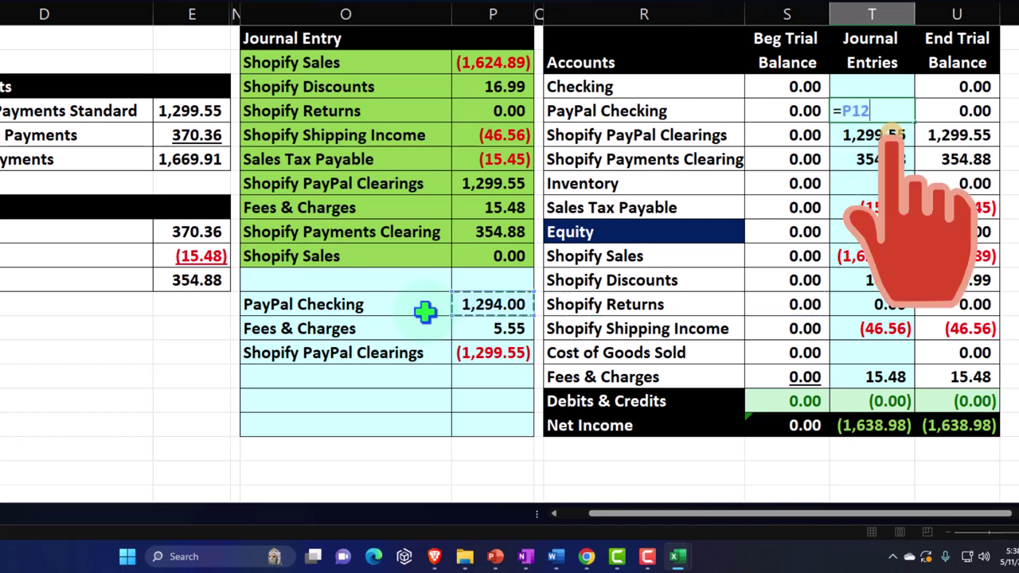
key(Return)
Add the second entry's Fees & Charges amount to the trial balance by extending the T15 formula to =P8+P13
click(481, 353)
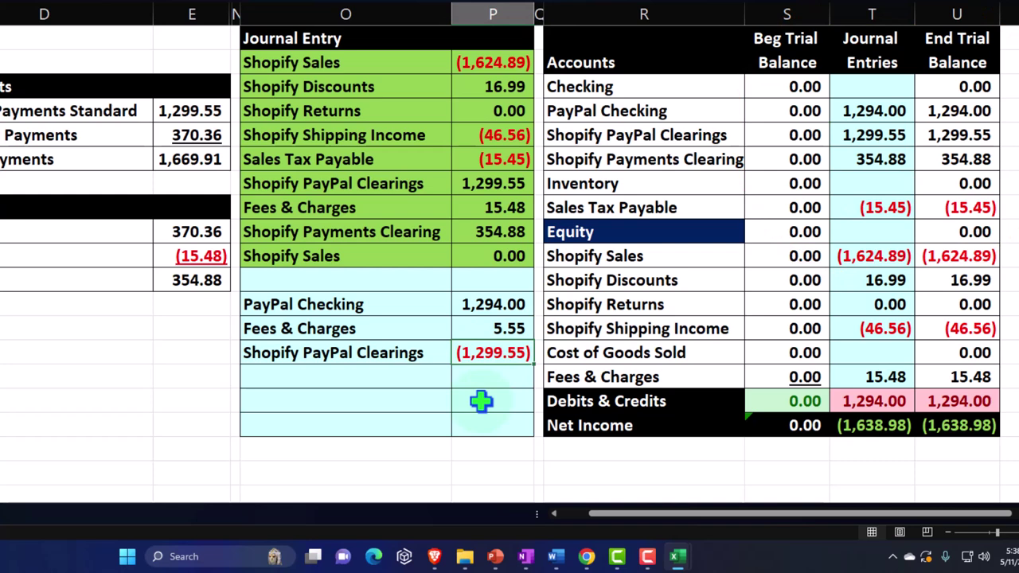
click(489, 328)
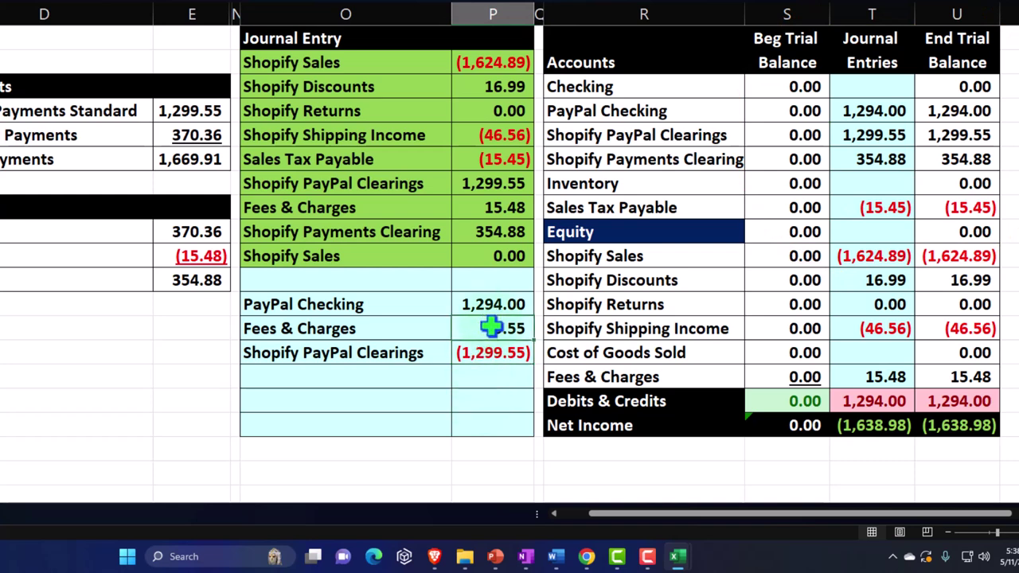
click(497, 353)
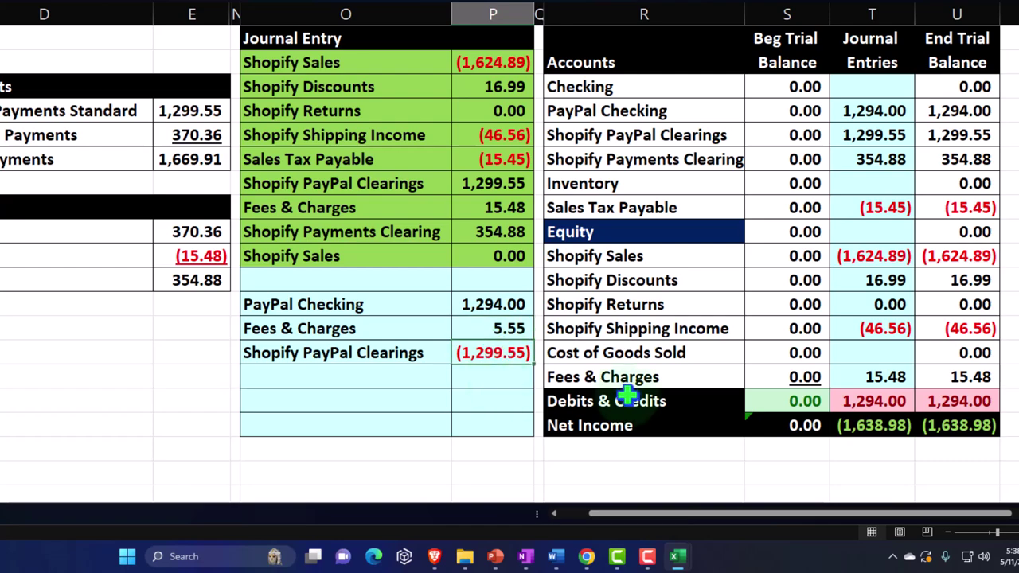
click(882, 378)
text(=P8)
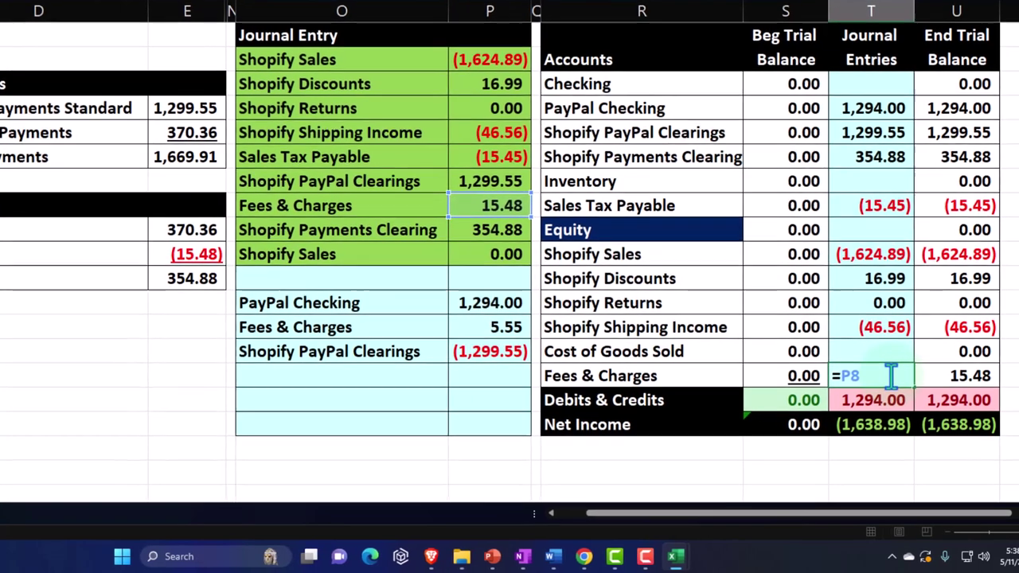
text(+)
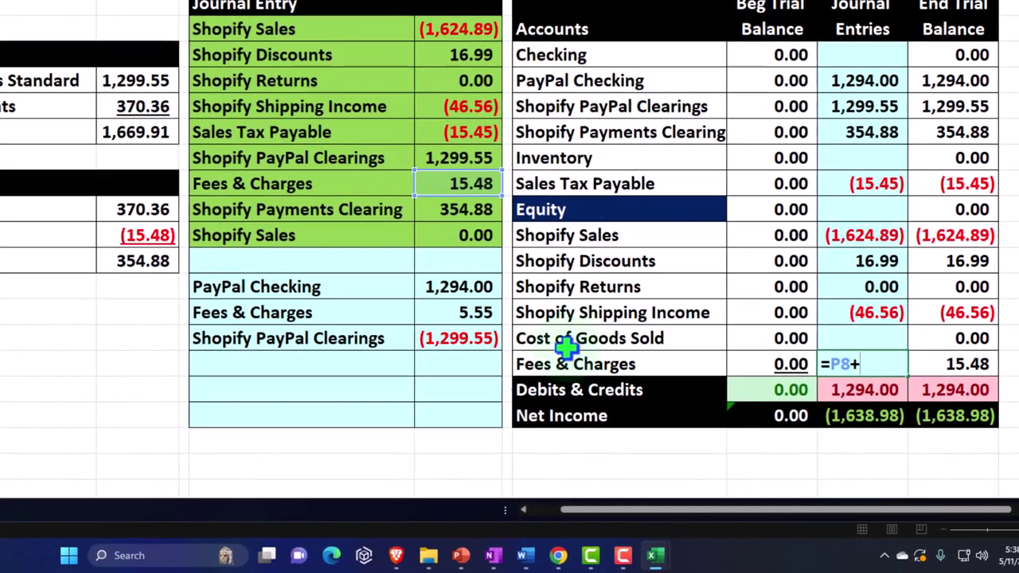
click(451, 312)
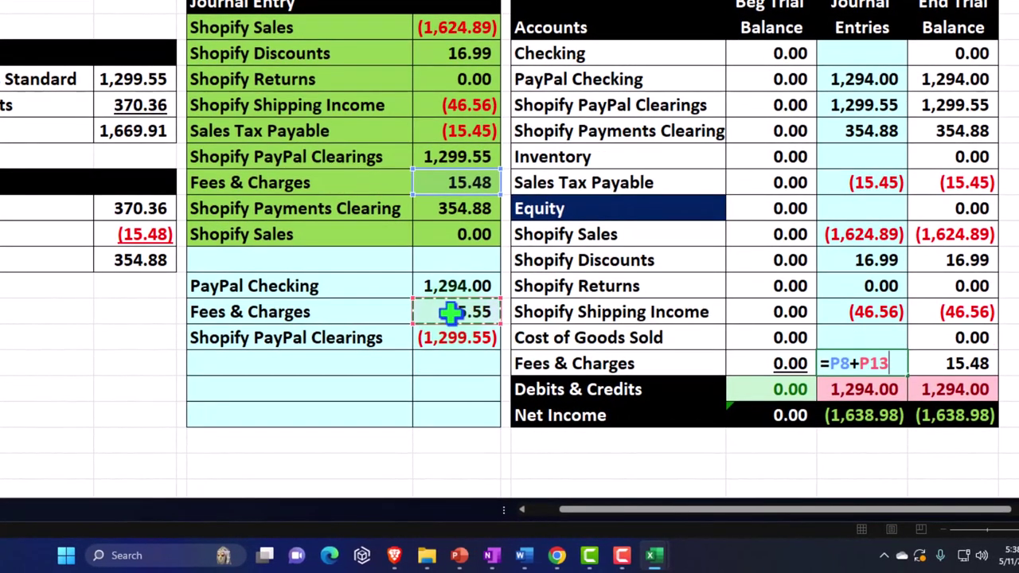
key(Return)
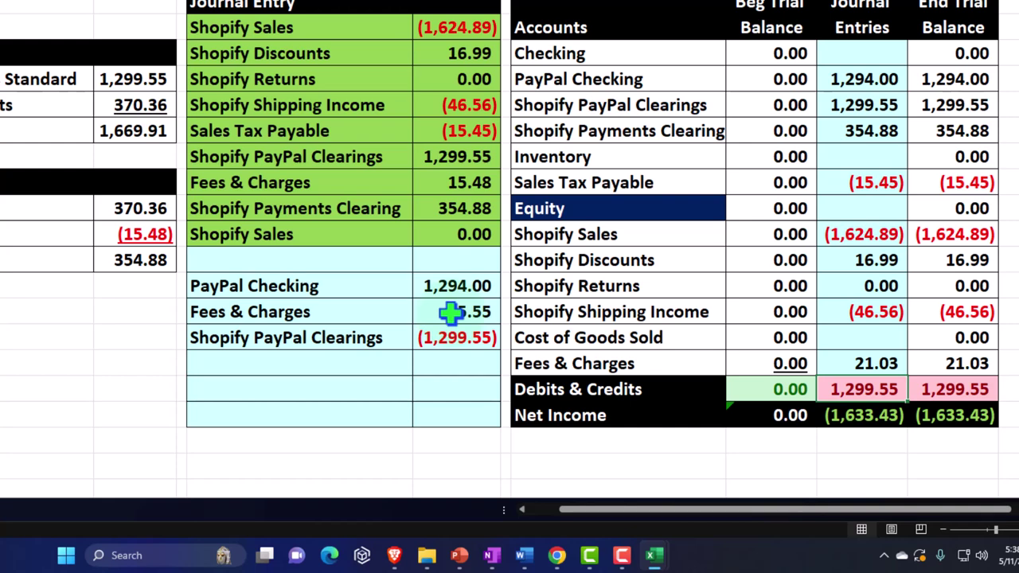
Post the Shopify PayPal Clearings credit to the trial balance by extending the T5 formula to =P7+P14
click(455, 338)
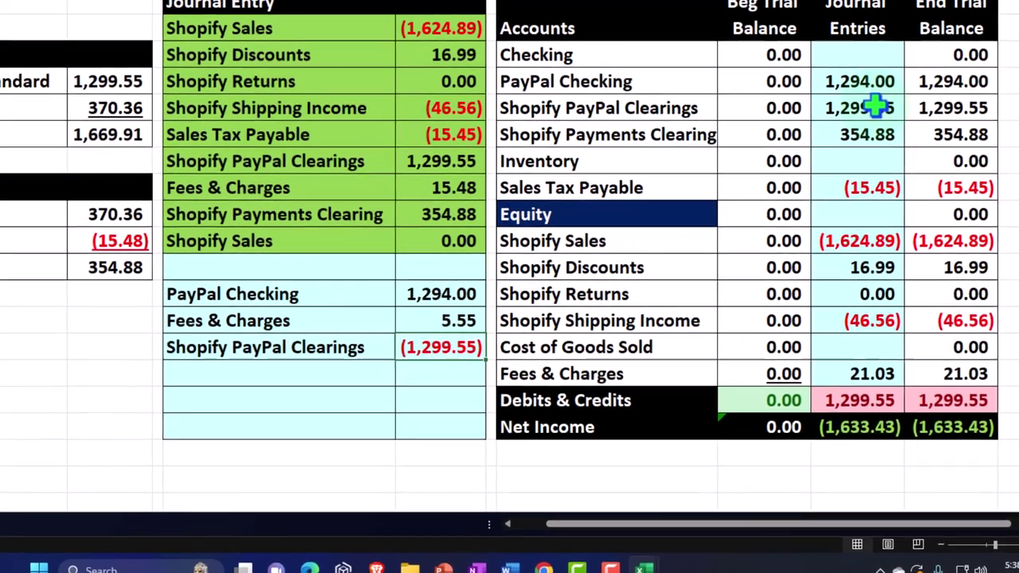
click(876, 108)
text(=P7)
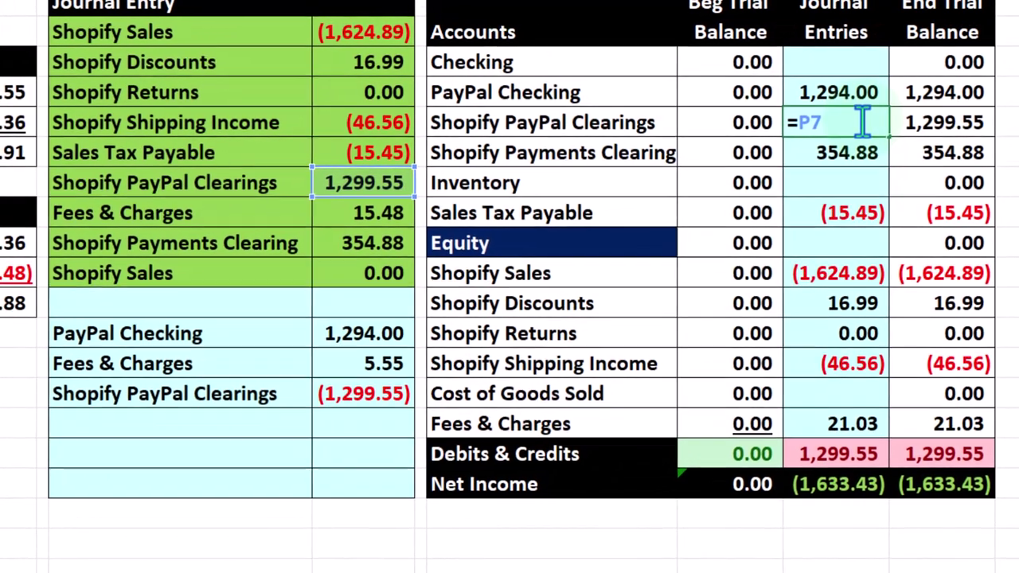
text(+)
click(380, 394)
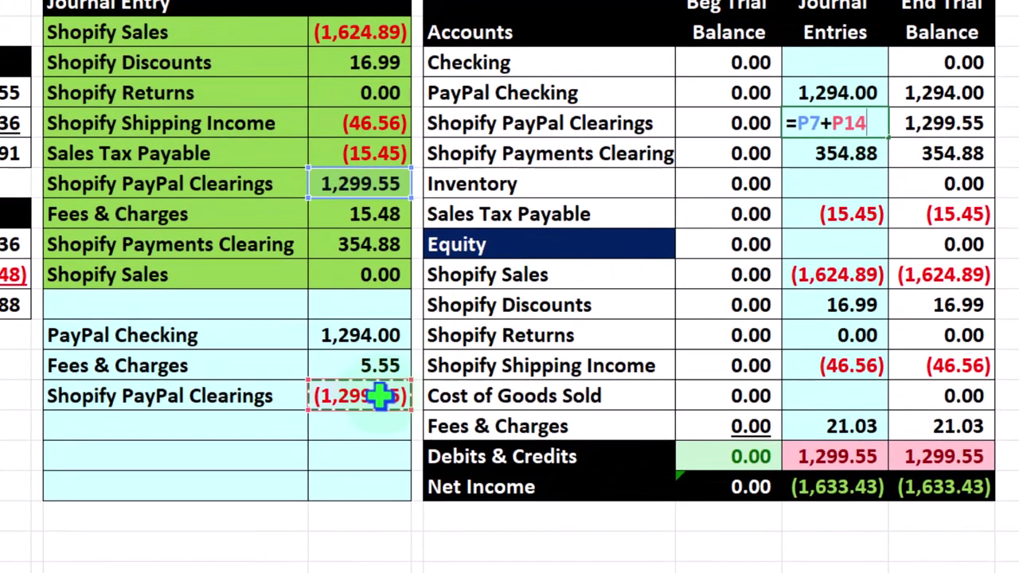
key(Return)
click(942, 123)
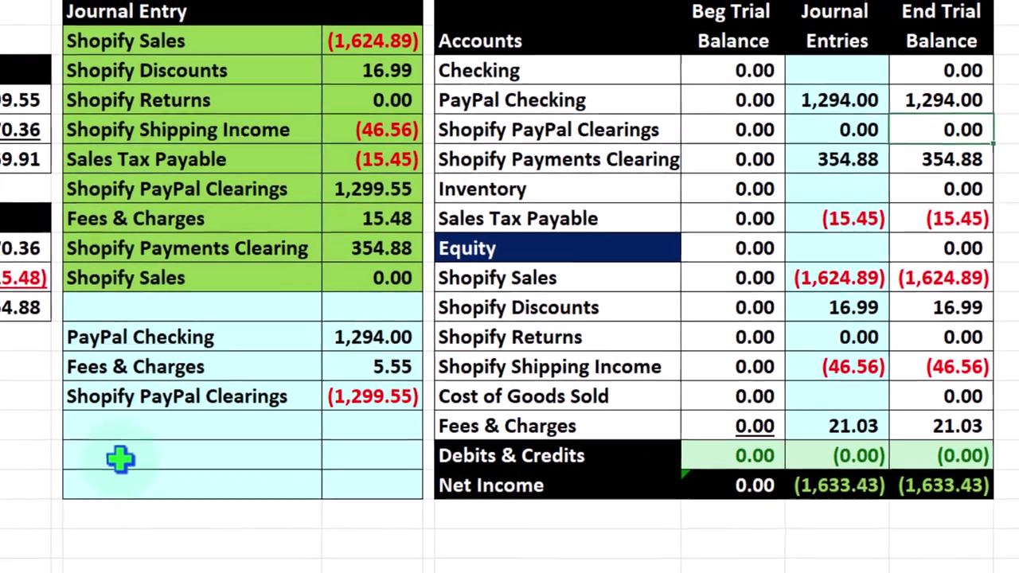
Start a third journal entry with Checking as its first line in O16 by referencing R3
click(60, 462)
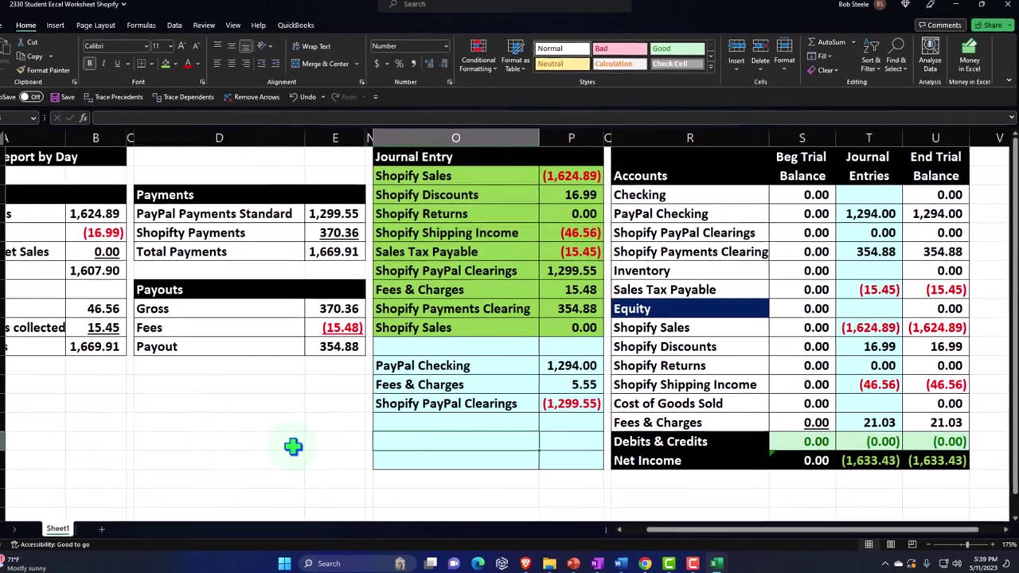
text(=)
key(Right)
key(Right)
key(Right)
key(Up)
key(Up)
key(Up)
key(Up)
key(Up)
key(Up)
key(Up)
key(Up)
key(Up)
key(Up)
key(Up)
key(Up)
key(Up)
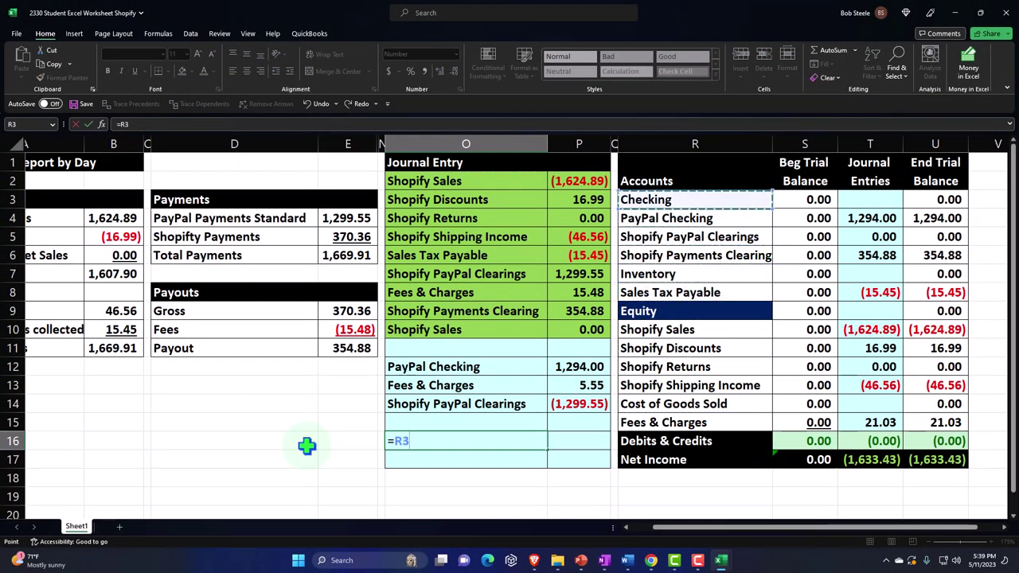
key(Tab)
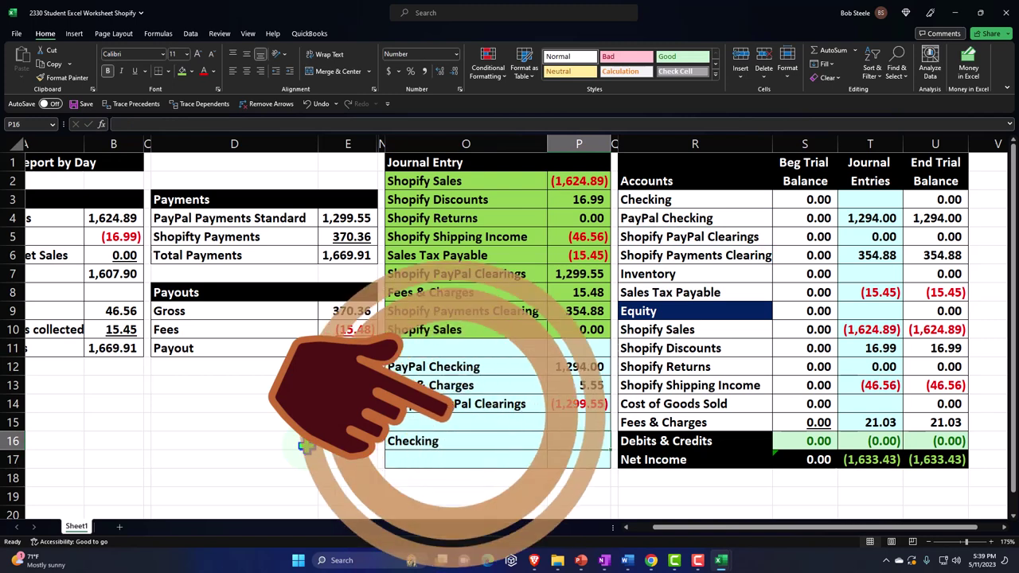
Enter the Checking amount in P16 by referencing the Payout amount in E11
text(=)
key(Left)
key(Left)
key(Left)
key(Left)
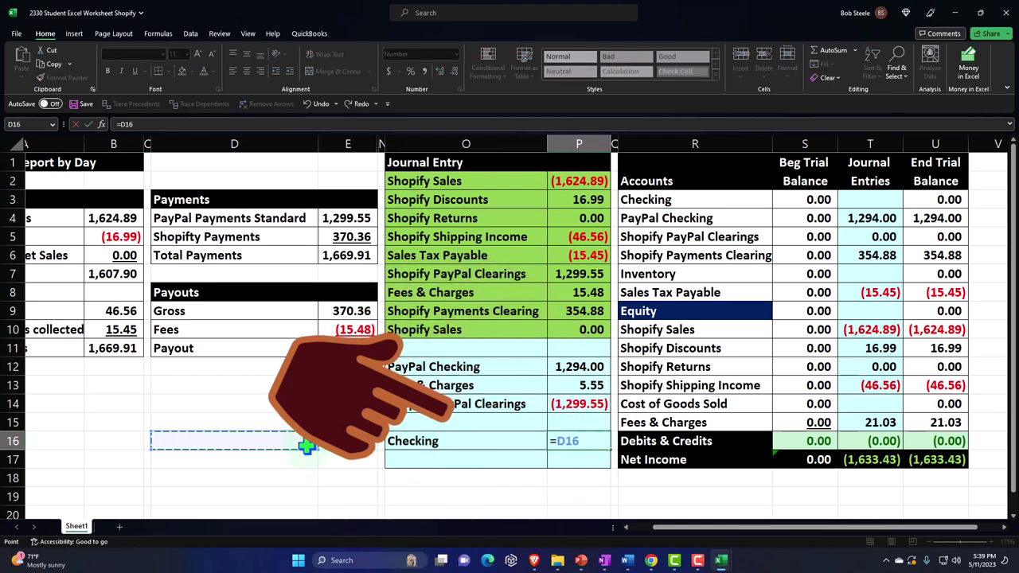
key(Up)
key(Up)
key(Up)
key(Up)
key(Up)
key(Right)
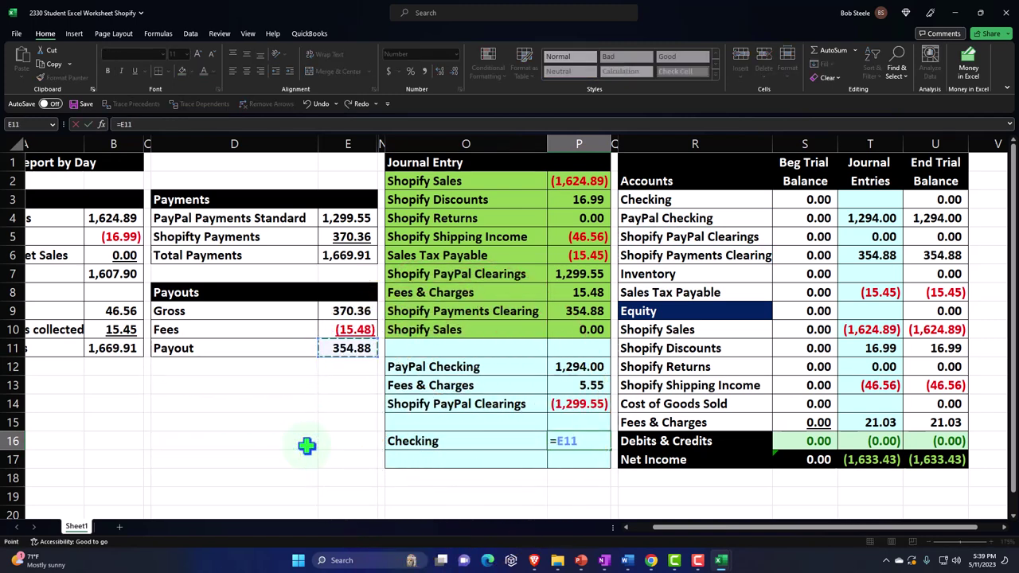
key(Return)
Add Shopify Payments Clearing in O17 by referencing R6, and enter its balancing credit in P17 as =-P16
key(Left)
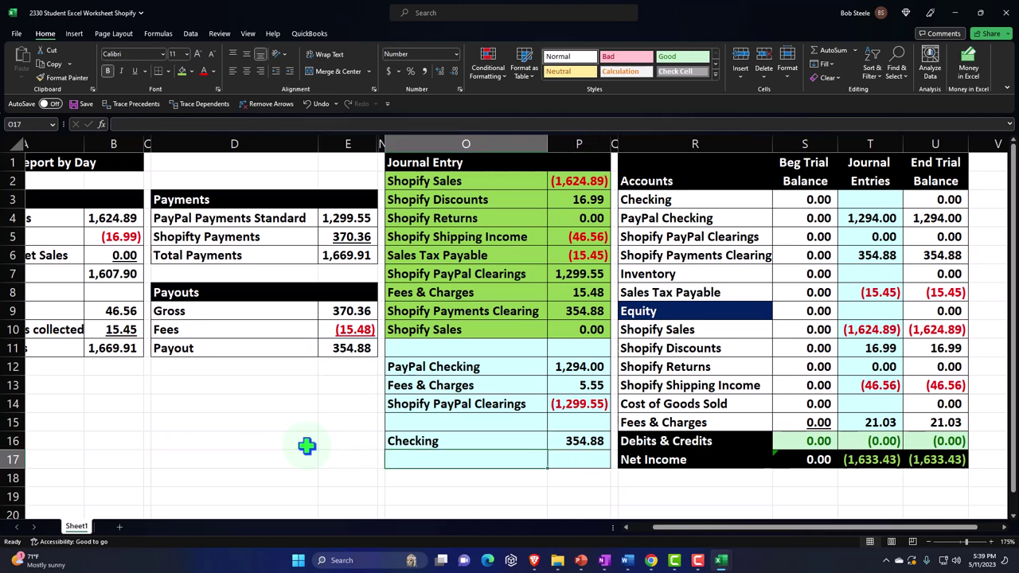
text(=)
key(Right)
key(Right)
key(Right)
key(Up)
key(Up)
key(Up)
key(Up)
key(Up)
key(Up)
key(Up)
key(Up)
key(Up)
key(Up)
key(Up)
key(Tab)
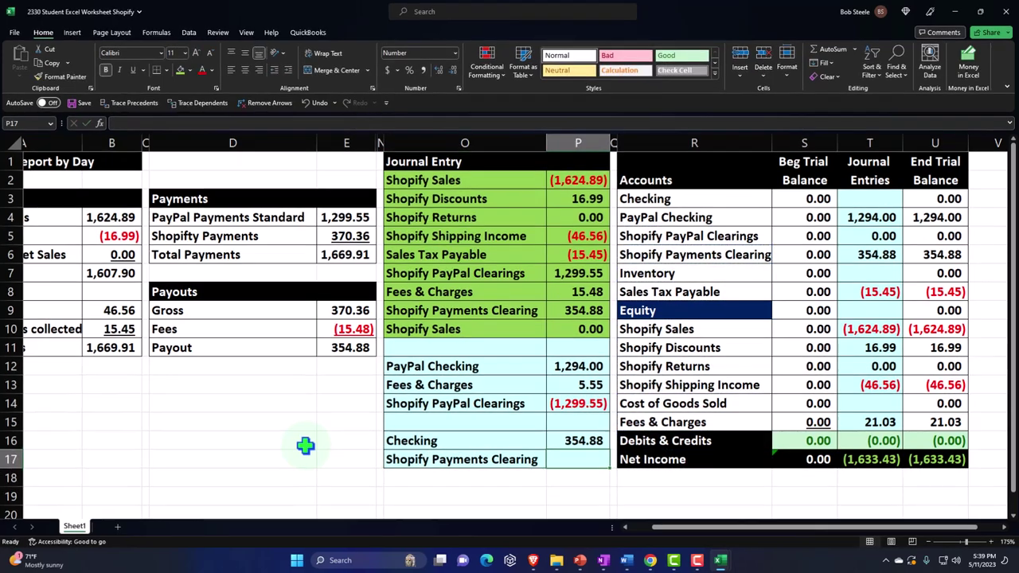
text(=-P16)
key(Return)
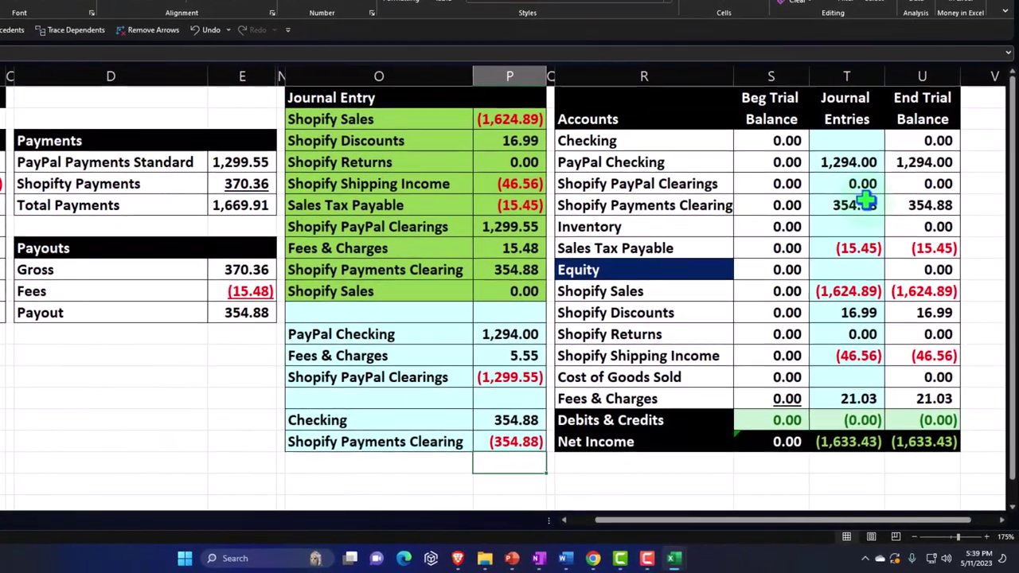
Post the Checking line to the trial balance by referencing P16 in T3 of the Journal Entries column
click(178, 292)
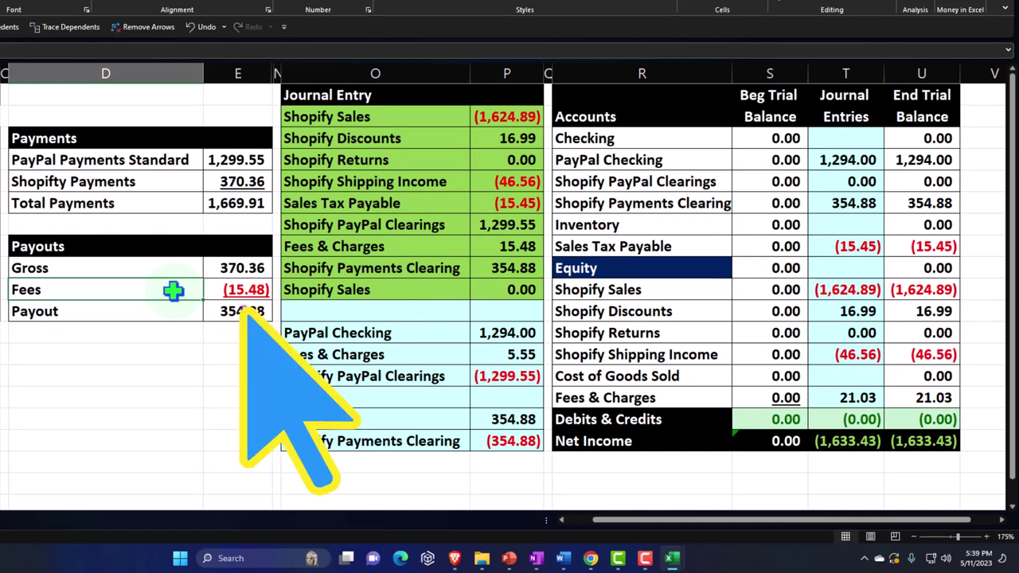
key(ctrl+Right)
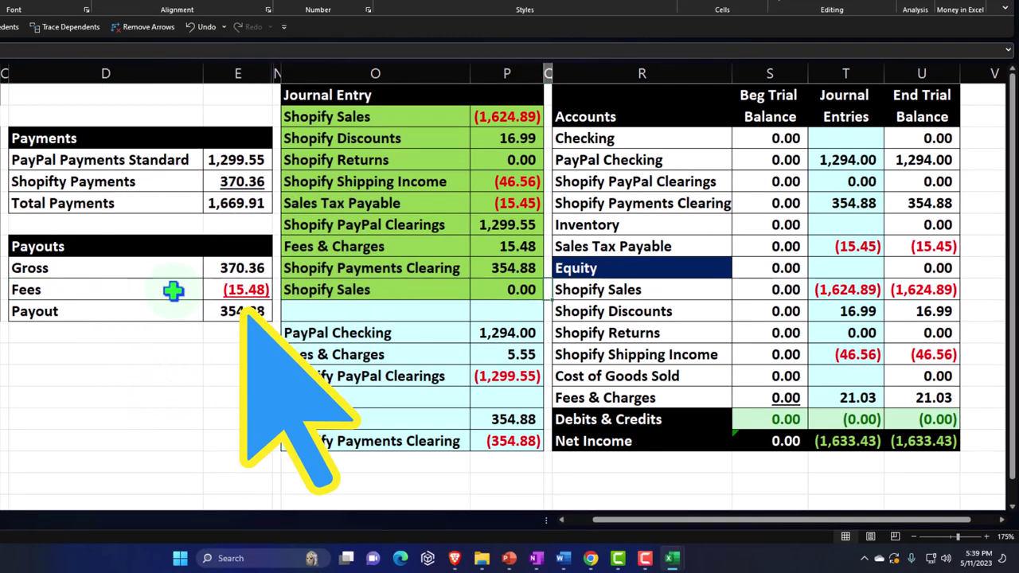
key(Right)
key(Right)
key(Right)
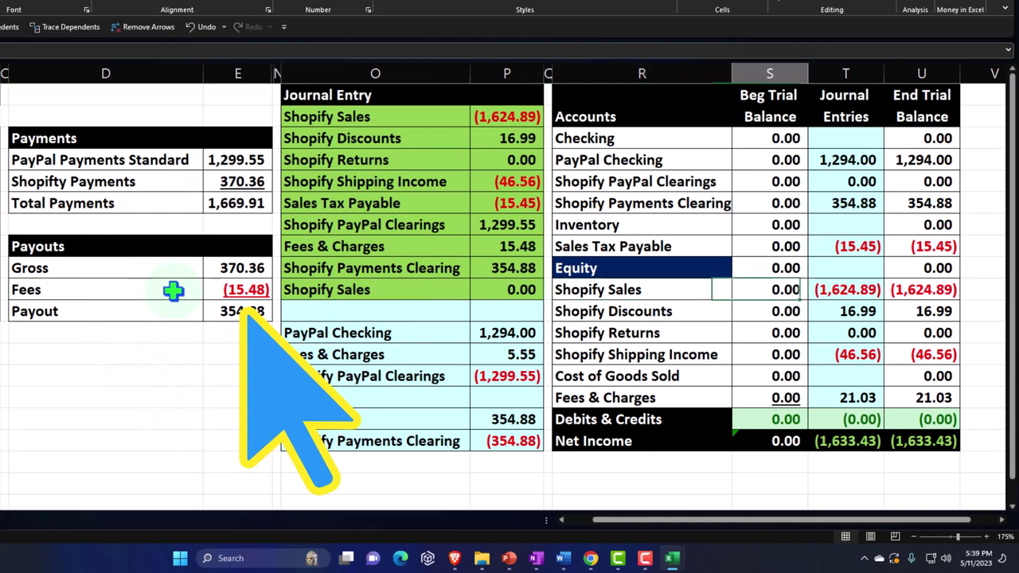
key(Up)
key(Up)
key(Up)
key(Up)
key(Up)
key(Up)
key(Up)
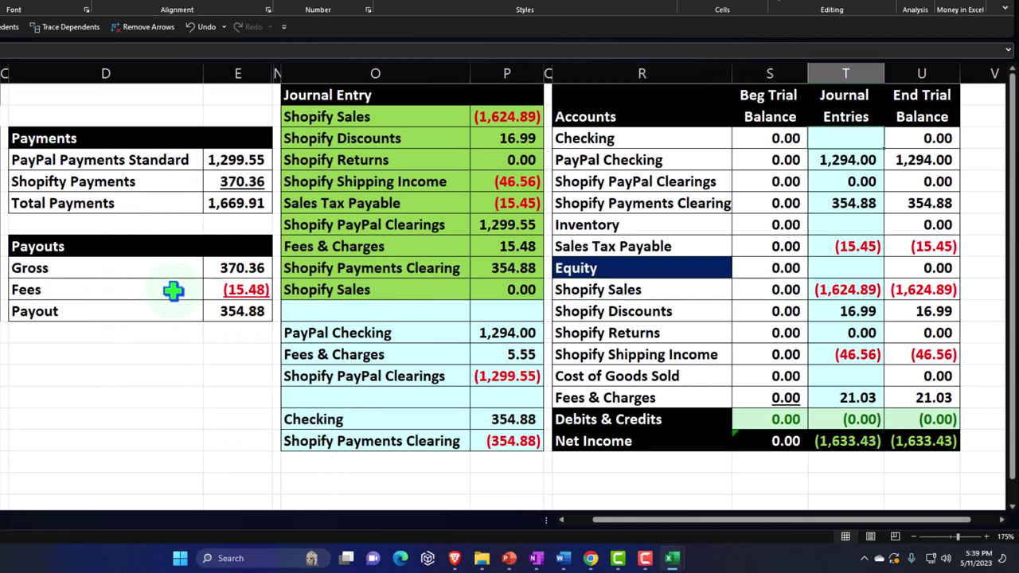
text(=)
key(Down)
key(Down)
key(Down)
key(Down)
key(Down)
key(Down)
key(Down)
key(Down)
key(Down)
key(Left)
key(Left)
key(Left)
key(Left)
key(Down)
key(Down)
key(Down)
key(Return)
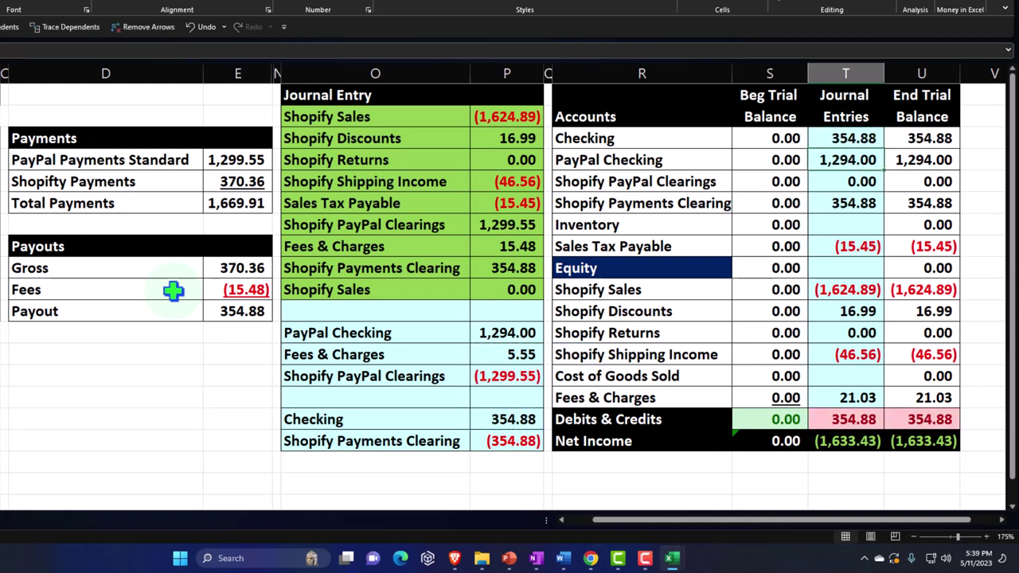
Post the Shopify Payments Clearing credit to the trial balance by extending the T6 formula to =P9+P17
key(Down)
key(Down)
key(Down)
key(Down)
key(Up)
key(Up)
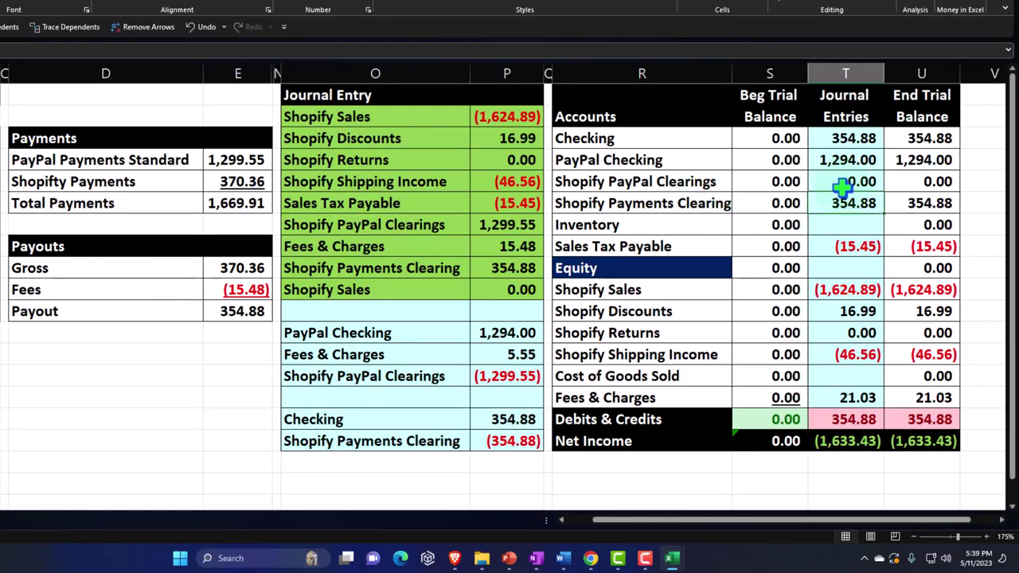
text(=P9+)
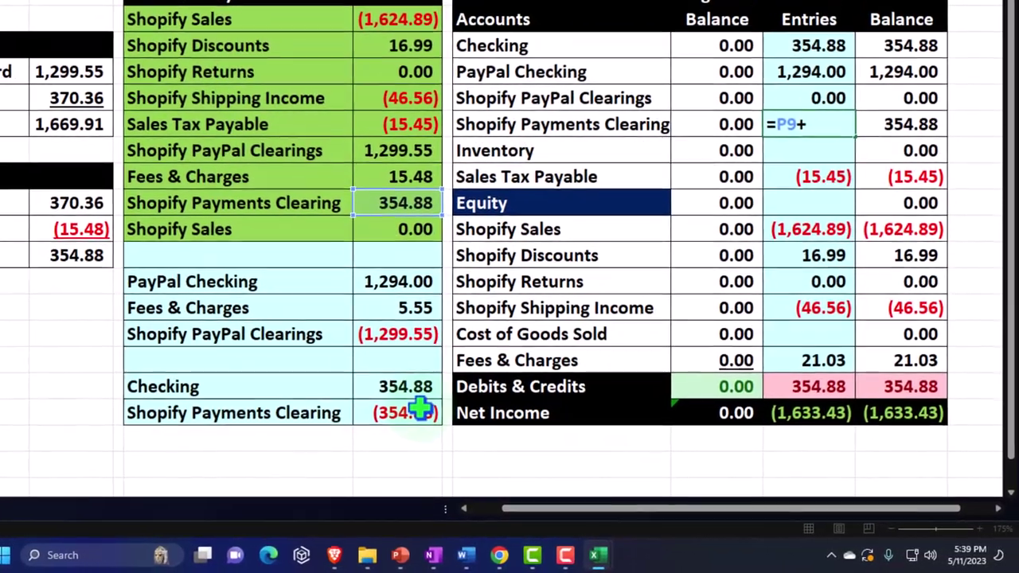
click(458, 418)
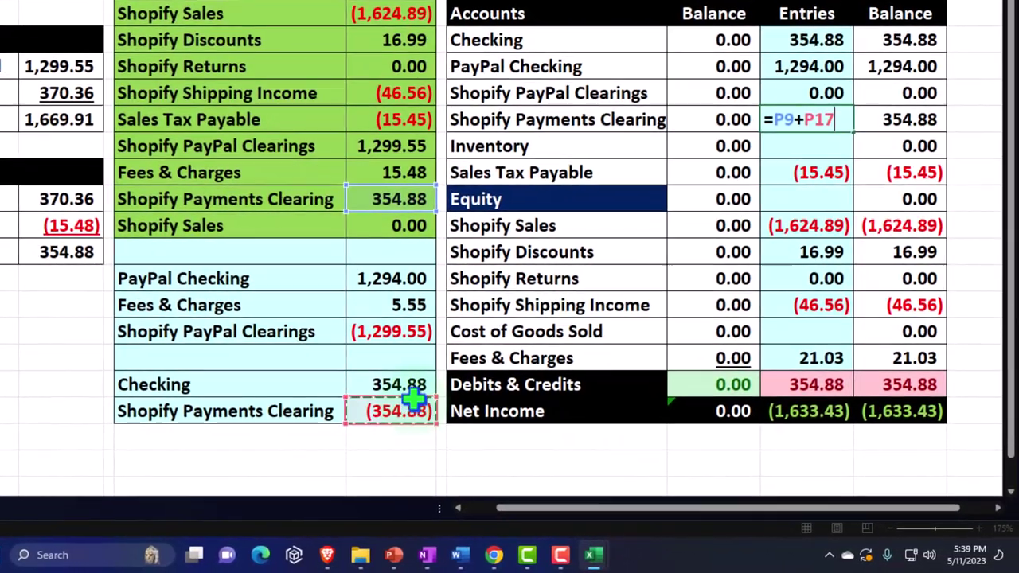
key(Return)
Review the ending trial balances of the clearing account, both checking accounts, the income and expense accounts, and Sales Tax Payable
click(916, 118)
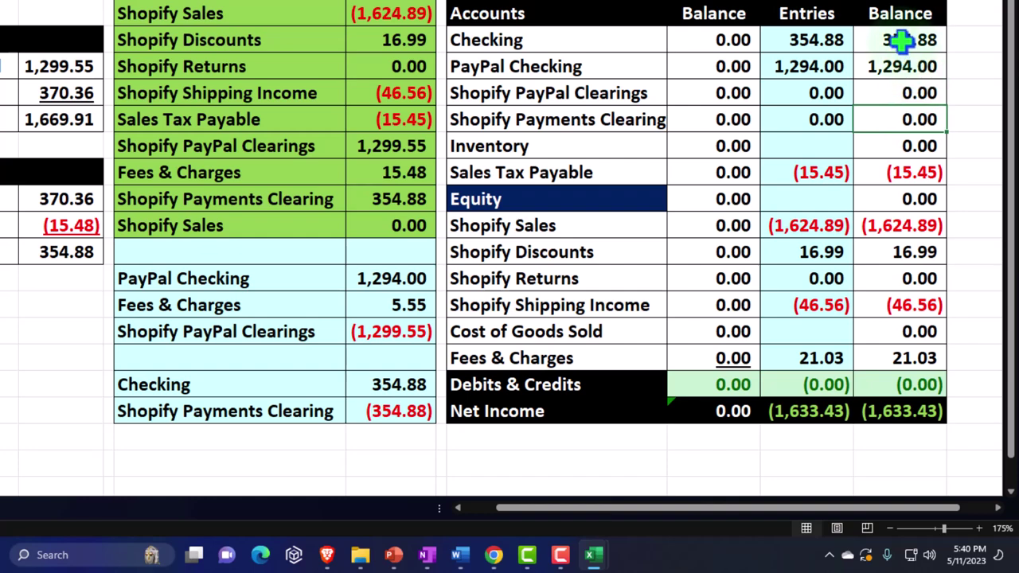
drag(902, 40, 902, 67)
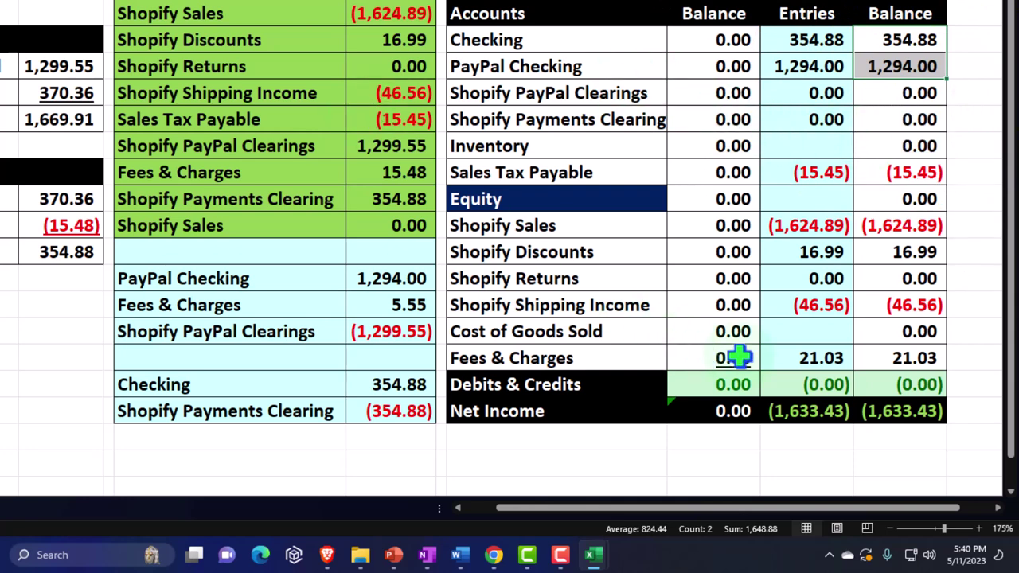
drag(898, 225, 892, 355)
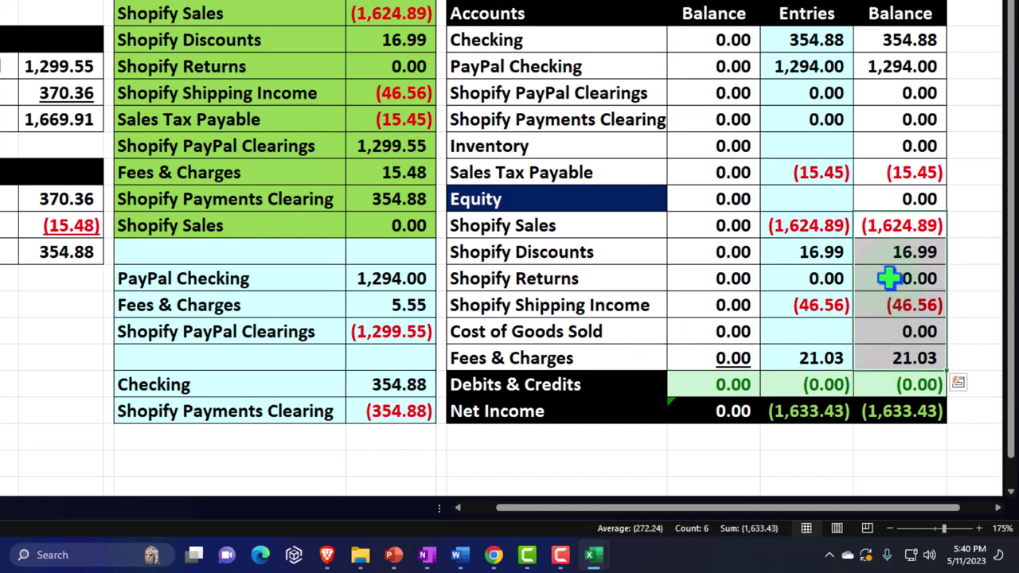
click(908, 173)
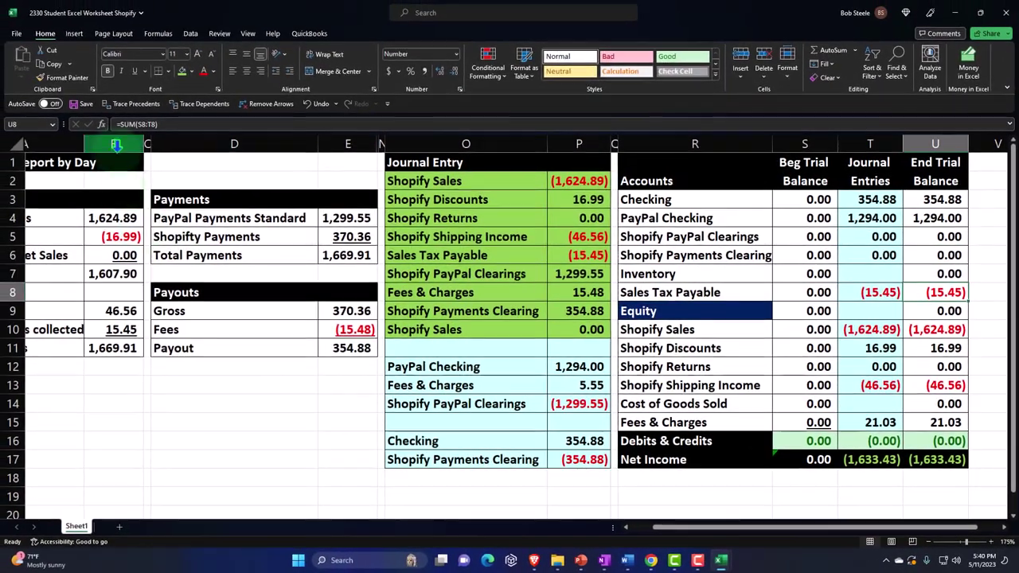
click(68, 122)
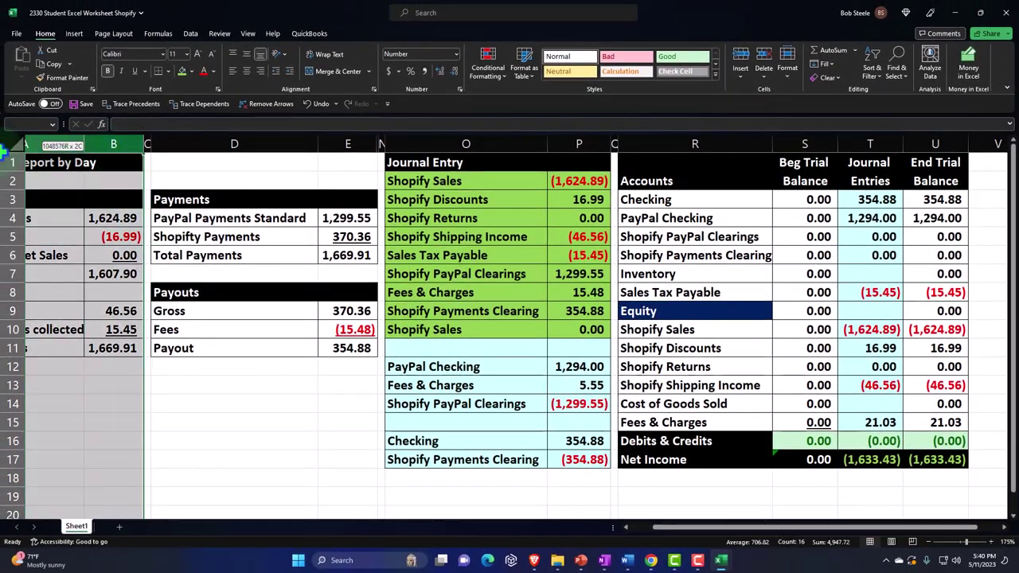
right_click(131, 239)
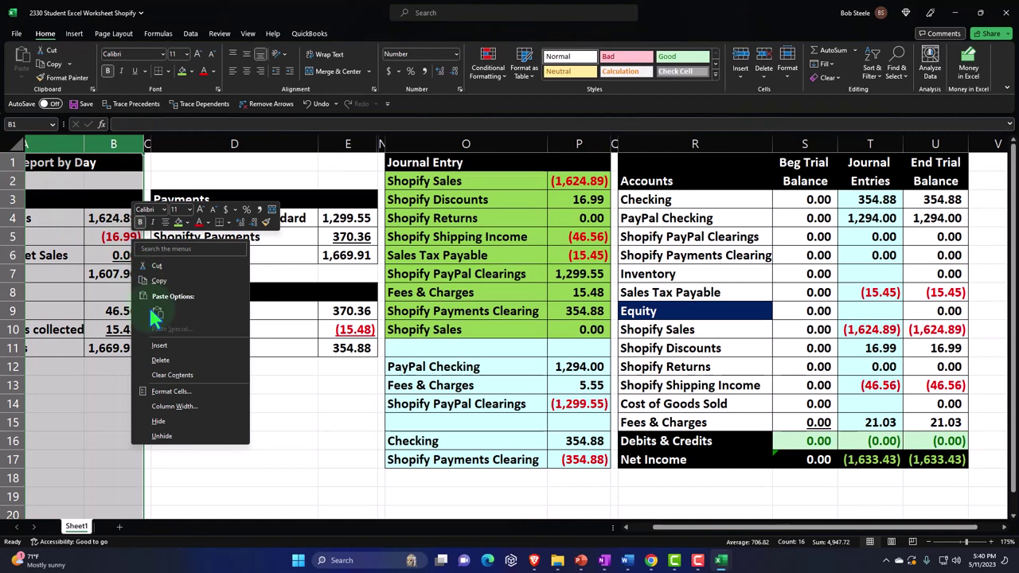
click(179, 437)
drag(466, 144, 280, 163)
right_click(285, 223)
key(Escape)
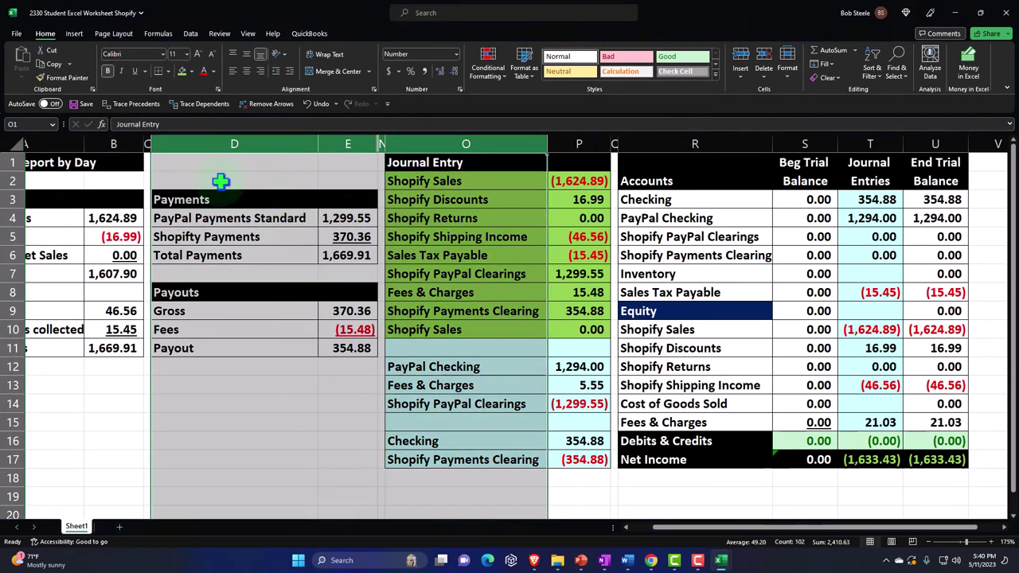
Unhide the columns between E and O to bring back the first journal entry and trial balance
drag(335, 143, 462, 144)
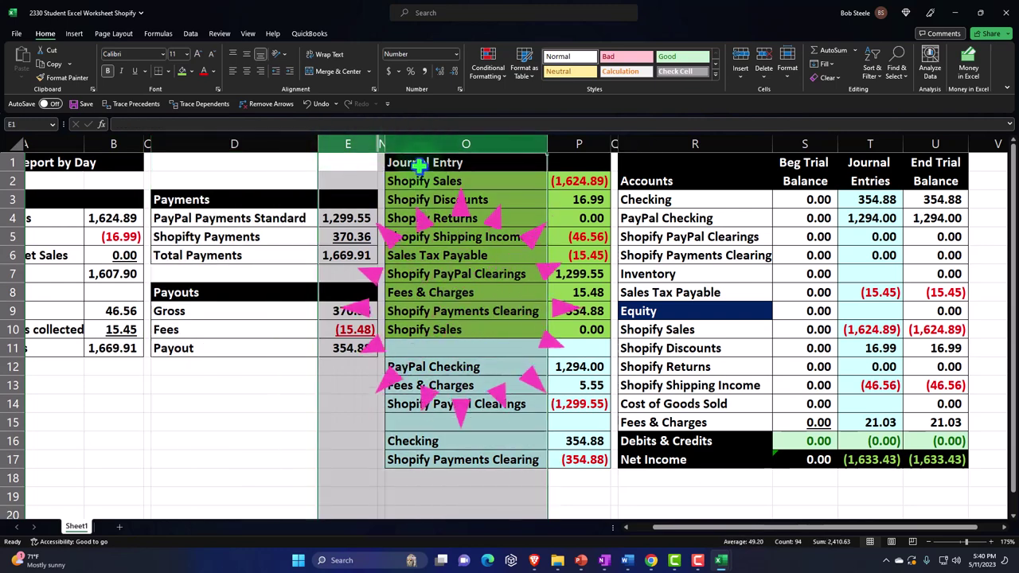
right_click(428, 211)
click(468, 398)
click(394, 269)
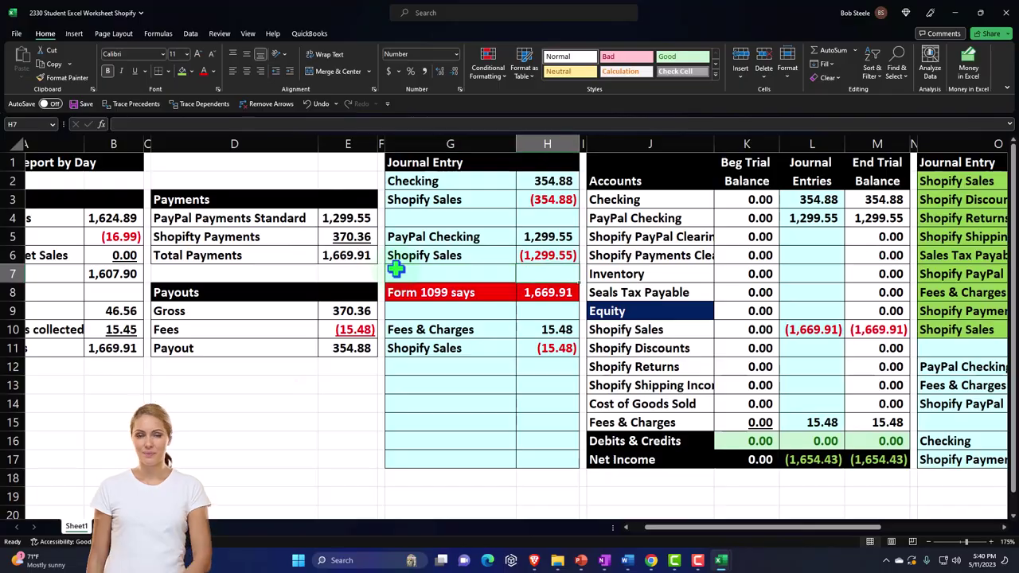
Examine the Shopify Sales and Fees & Charges amounts in the Journal Entries column of the first trial balance
scroll(396, 269, right, 5)
key(Left)
key(Left)
key(Left)
key(Down)
key(Down)
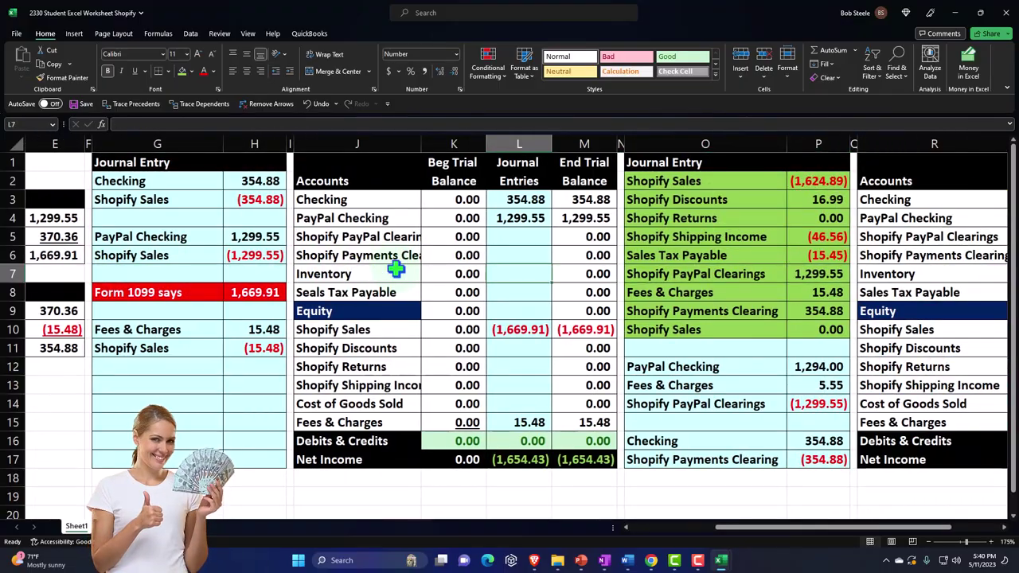
key(Down)
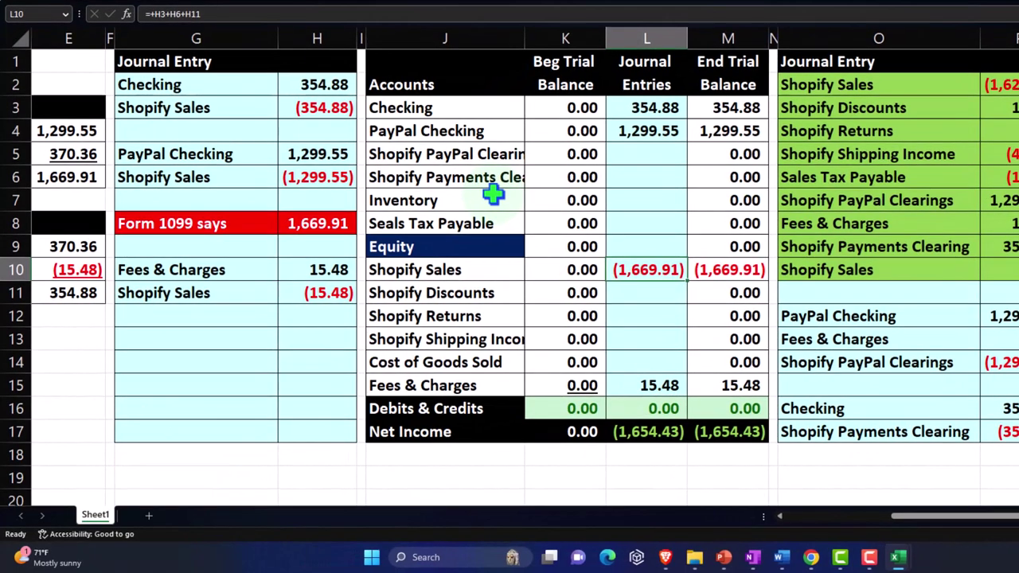
key(Down)
key(Down)
key(Down)
key(Down)
key(Down)
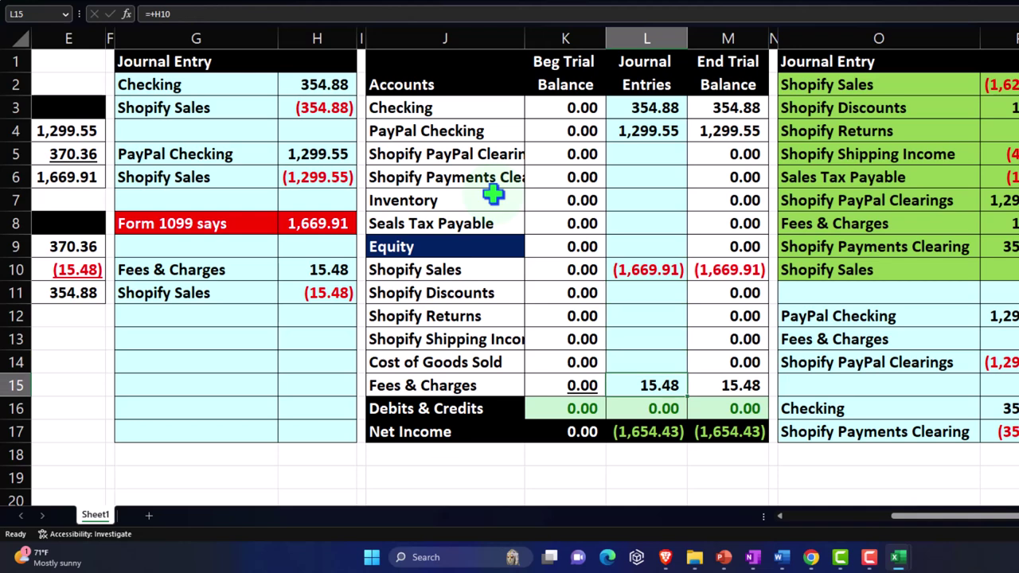
Compare the PayPal Checking amount in the first trial balance with the one in the second trial balance
key(Right)
key(Right)
key(Right)
key(Right)
key(Right)
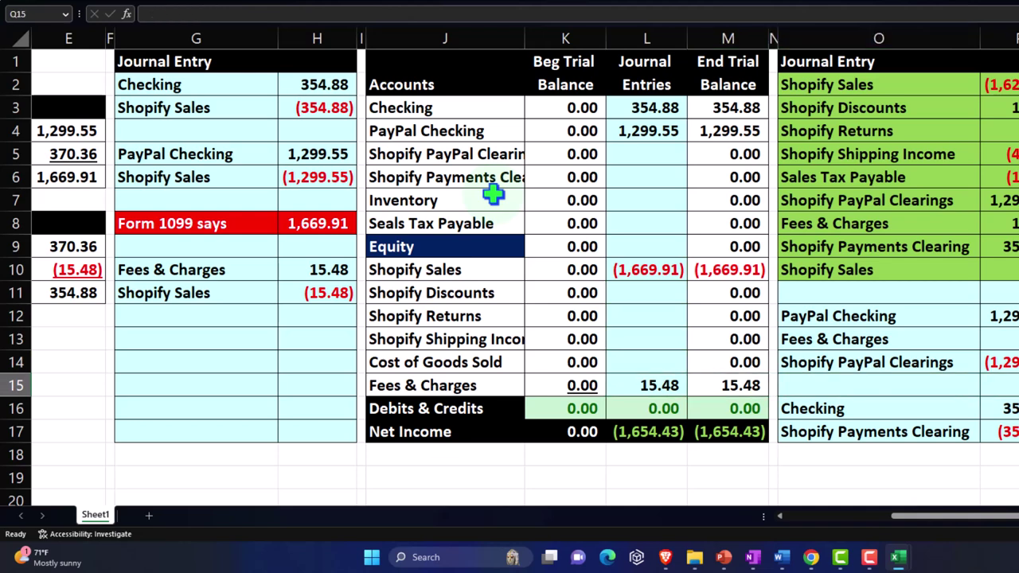
click(664, 129)
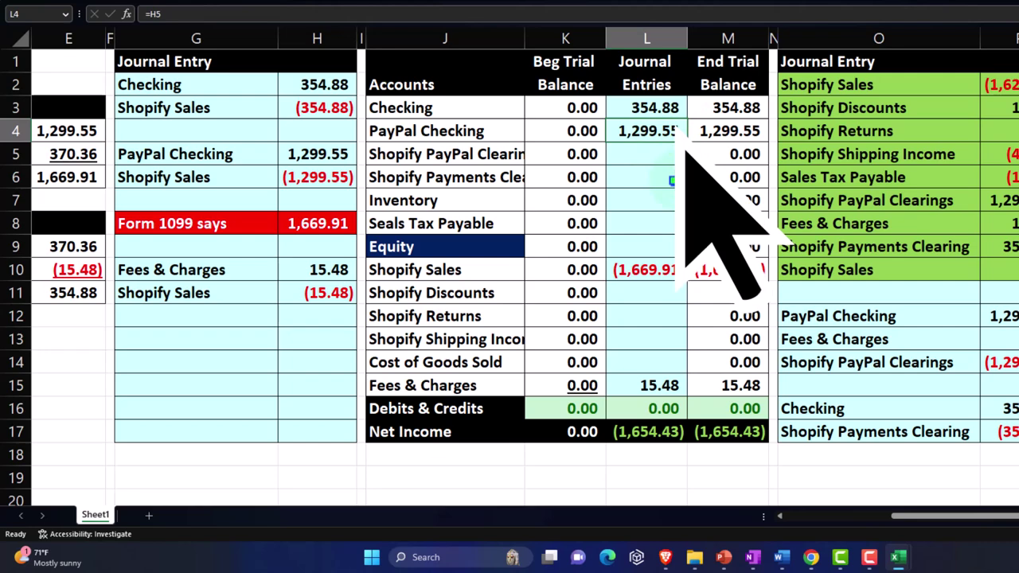
key(Right)
key(Right)
key(Right)
key(Right)
key(Right)
key(Right)
key(Right)
key(Right)
key(Right)
key(Right)
key(Right)
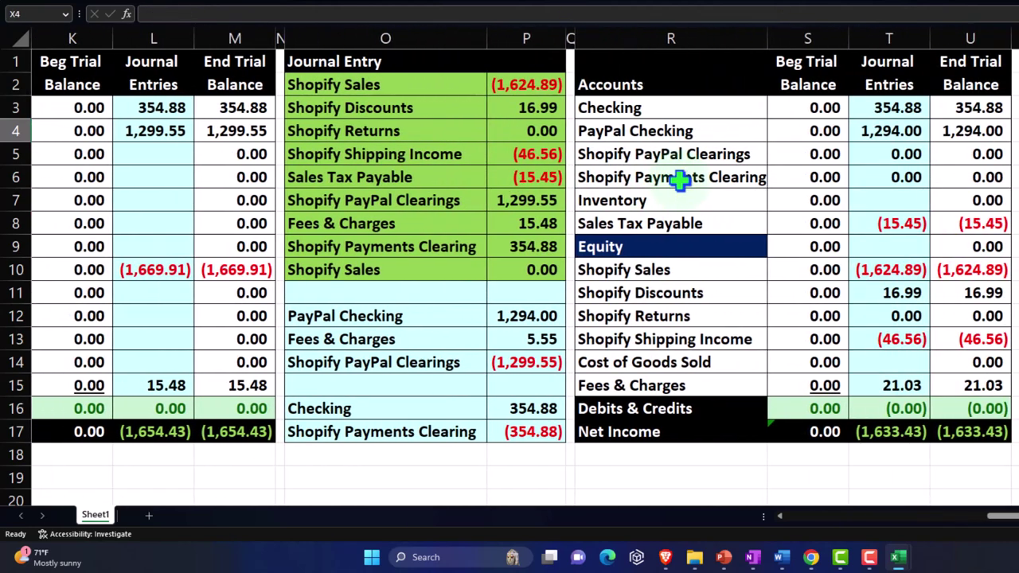
key(Right)
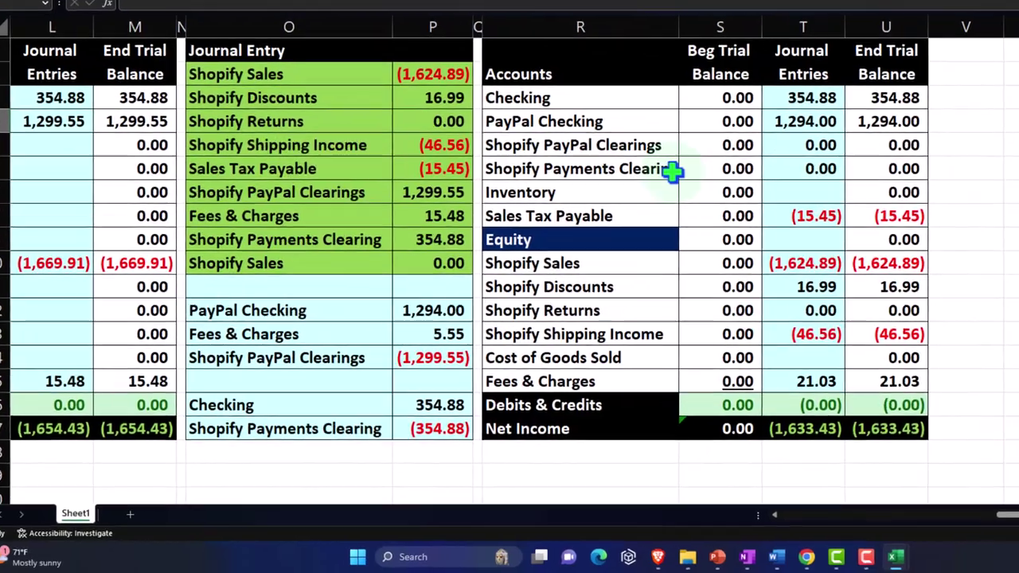
Review the second trial balance's ending balances from Shopify Sales through discounts, returns and shipping income to Fees & Charges
key(Down)
key(Down)
key(Down)
key(Down)
key(Down)
key(Down)
key(Right)
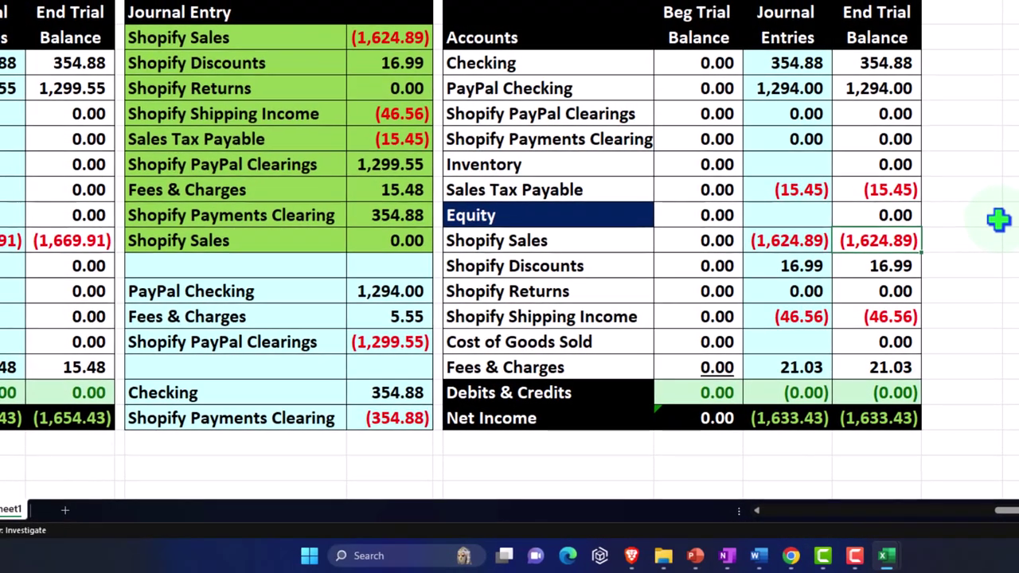
click(900, 268)
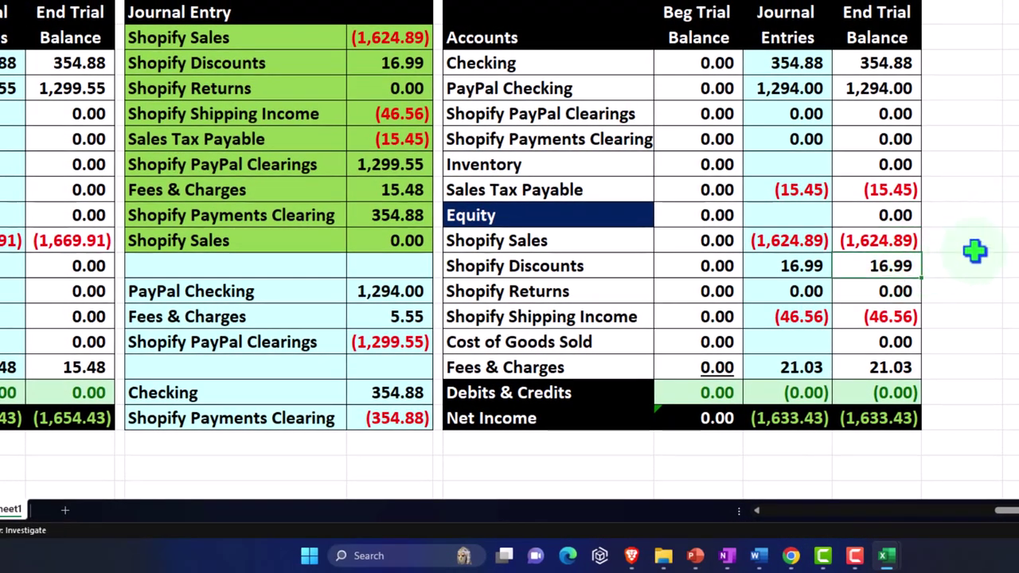
key(Down)
key(Down)
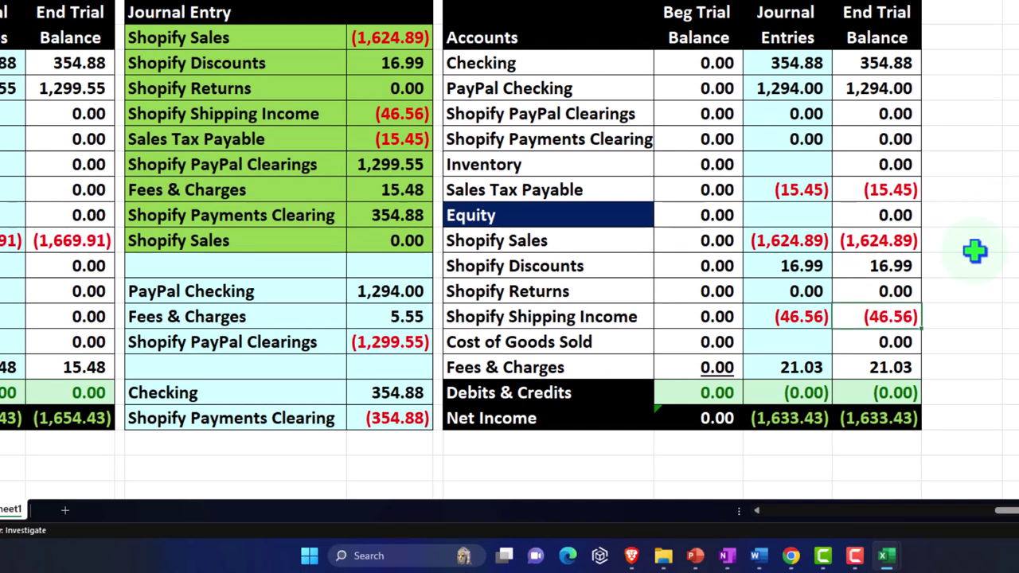
key(Down)
key(Down)
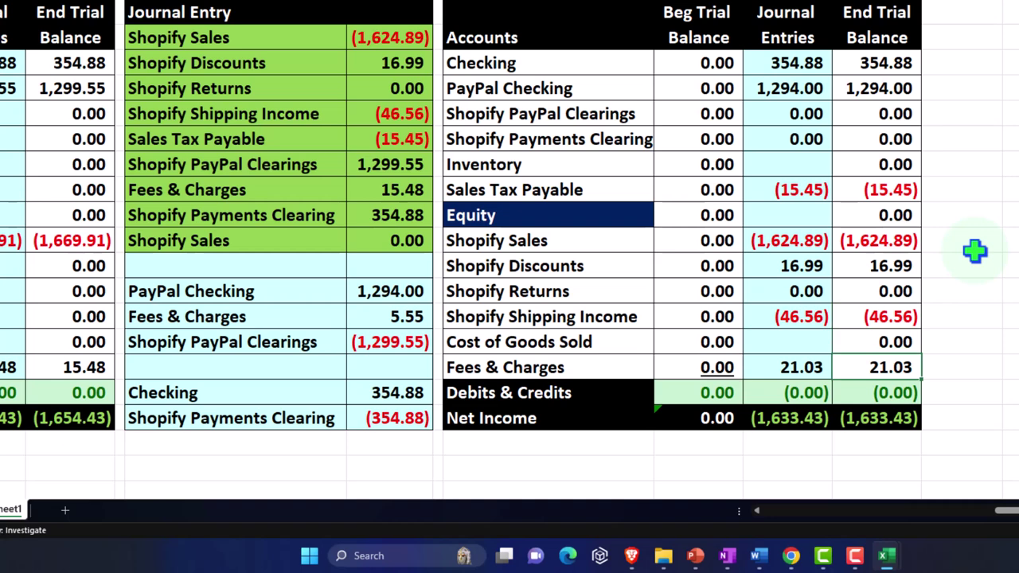
Check the ending balances of Sales Tax Payable, Shopify Shipping Income, Fees & Charges, Shopify Sales and Cost of Goods Sold
click(900, 194)
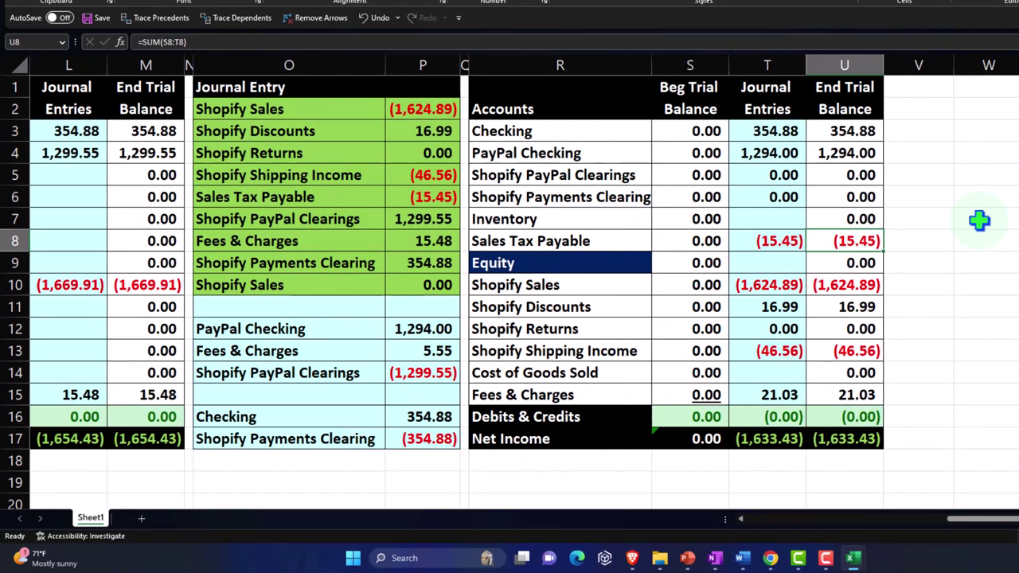
click(869, 351)
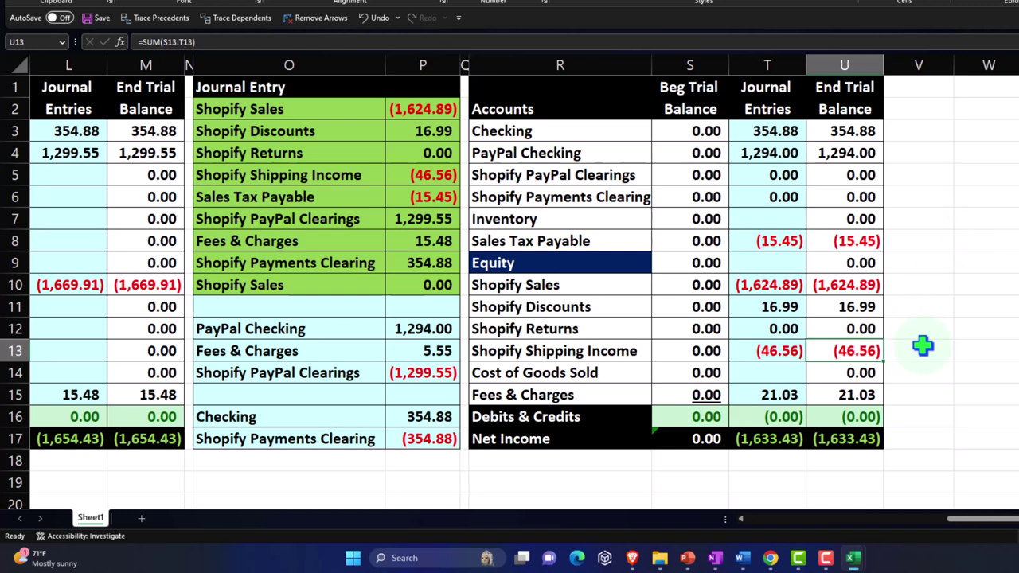
key(Down)
key(Down)
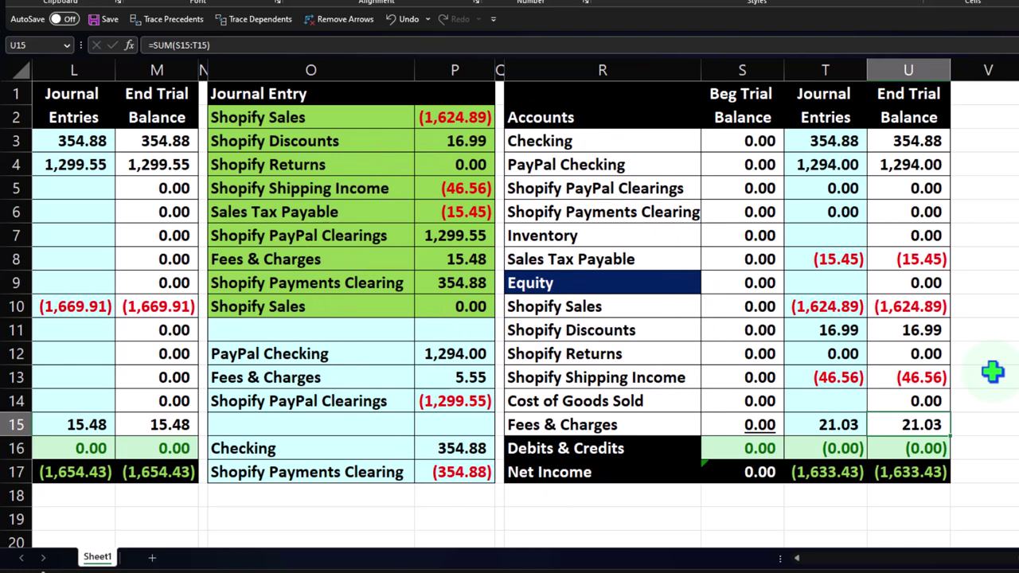
click(927, 308)
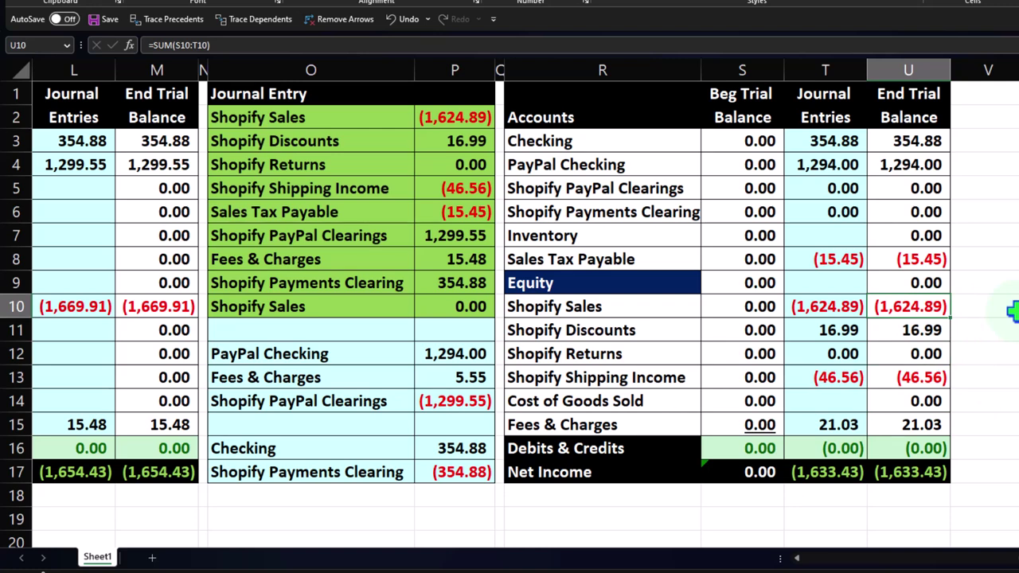
click(931, 398)
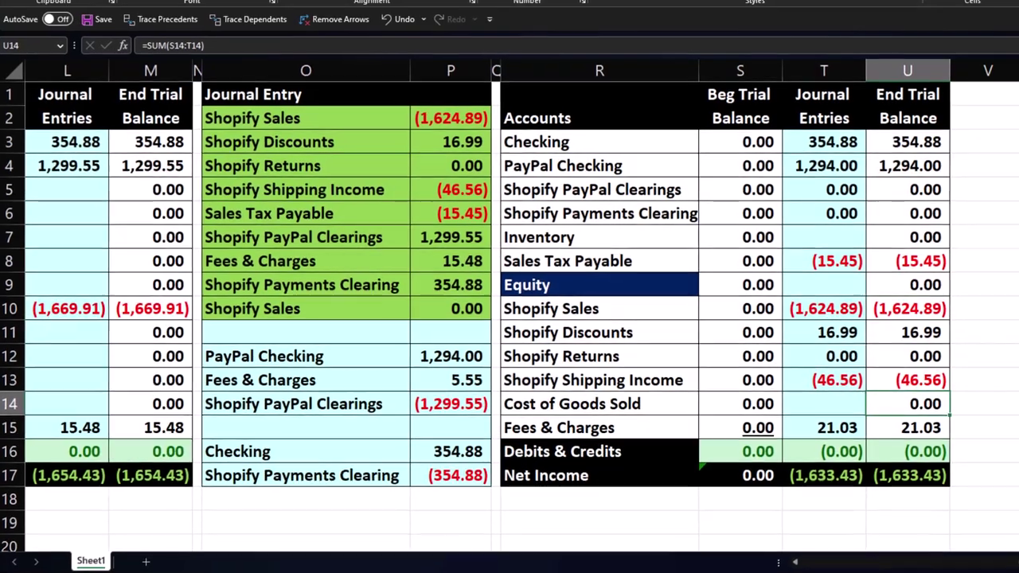